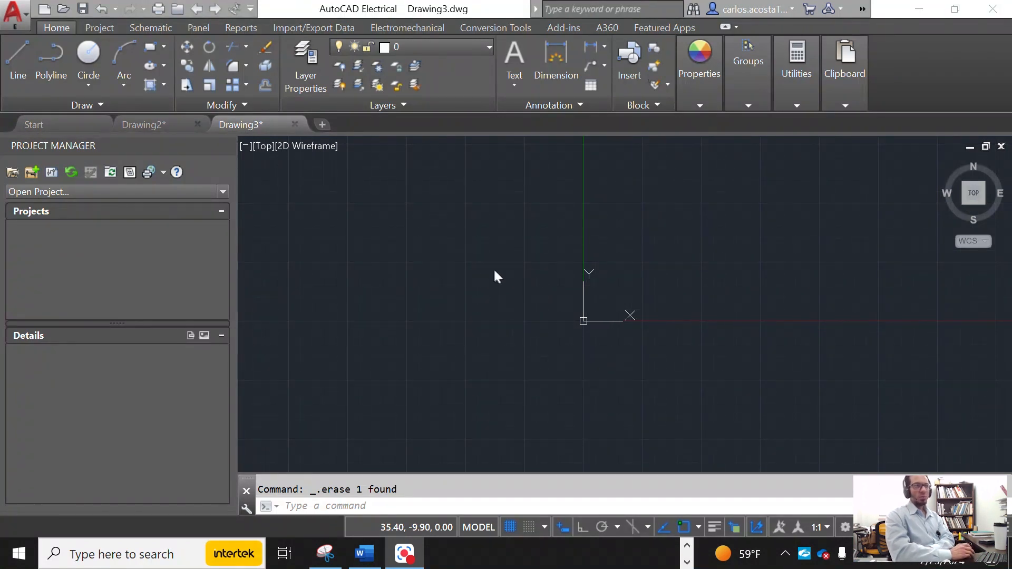
Create a new drawing from the acad.dwt template.
left_click(14, 16)
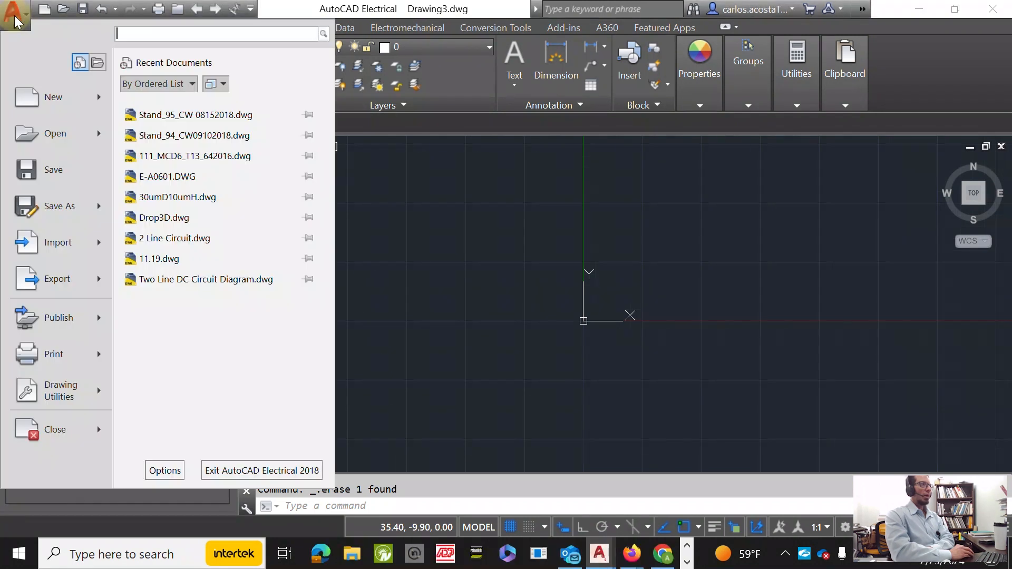
mouse_move(59, 100)
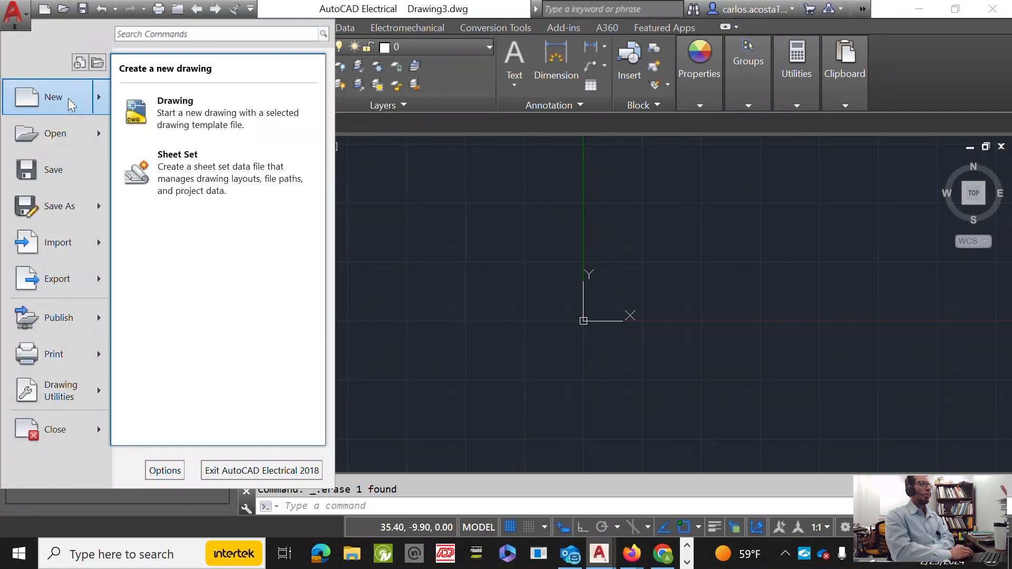
left_click(212, 106)
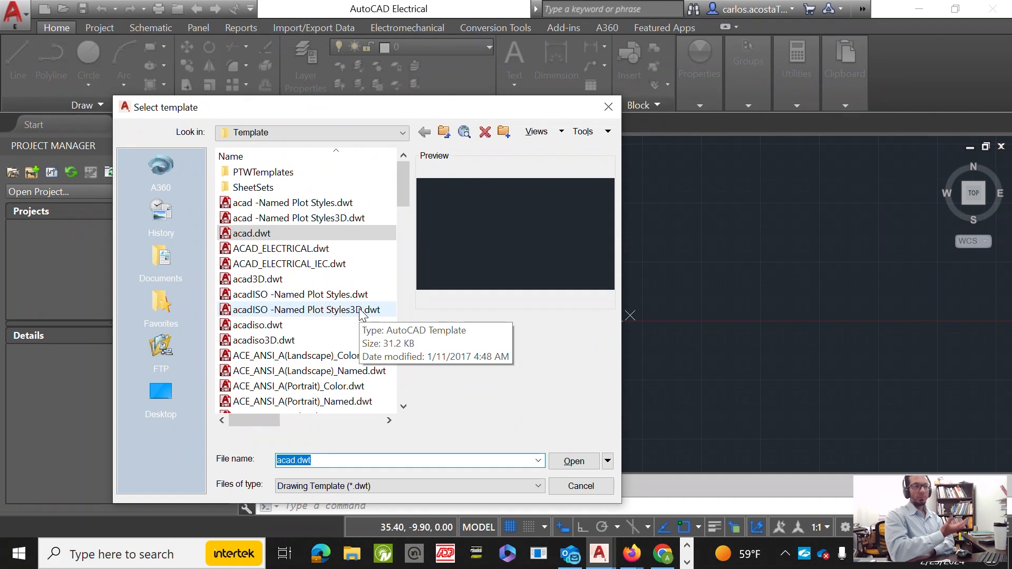
left_click(292, 233)
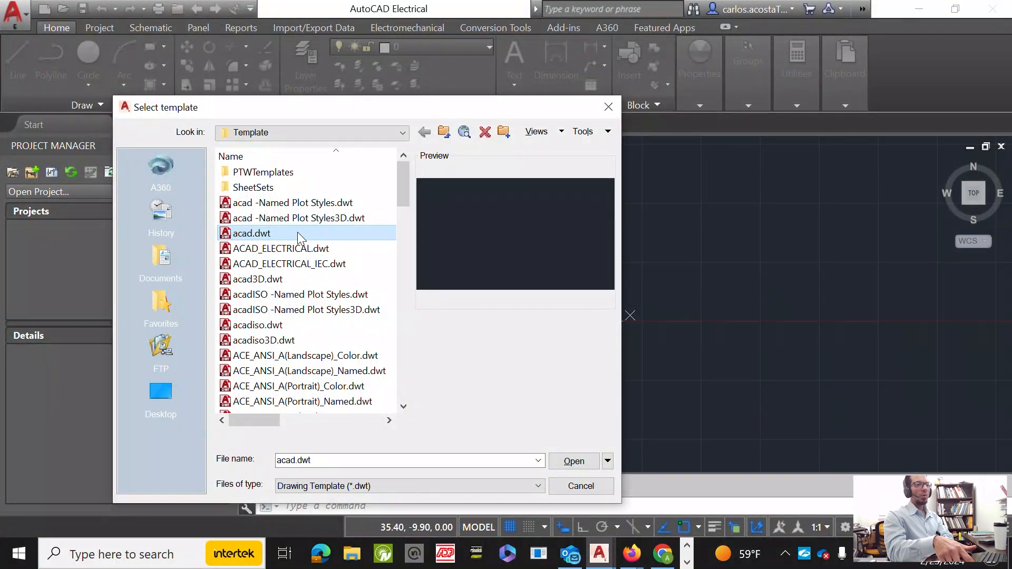
double_click(297, 233)
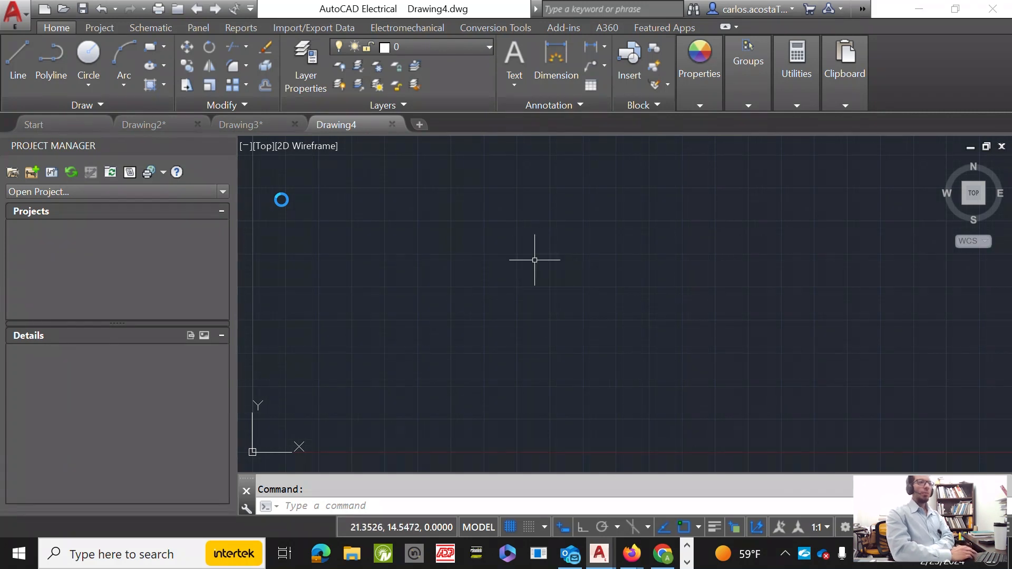
scroll(627, 261, "down", 2)
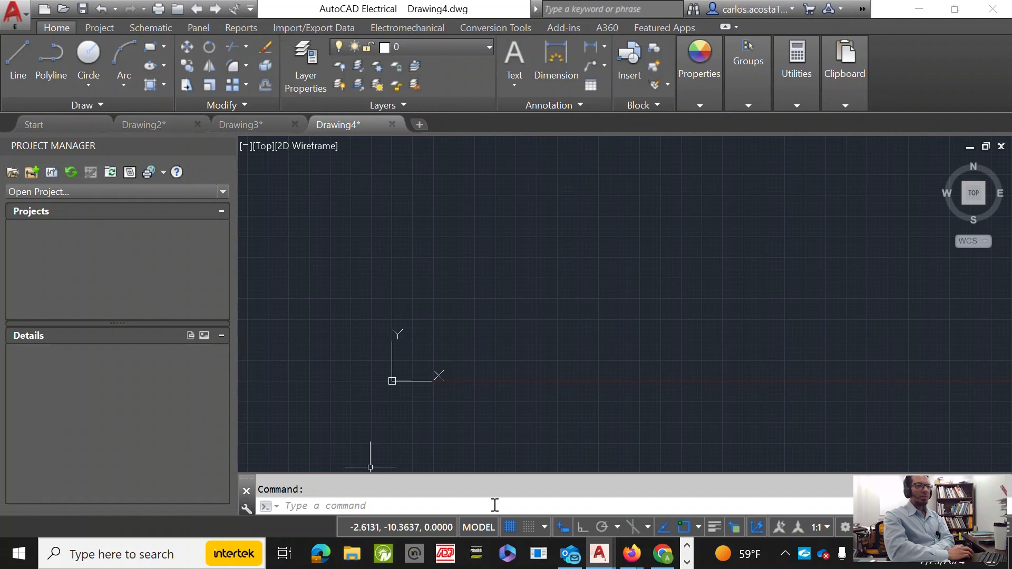
Turn on the dotted grid display for 2D model space in the drafting settings.
left_click(507, 506)
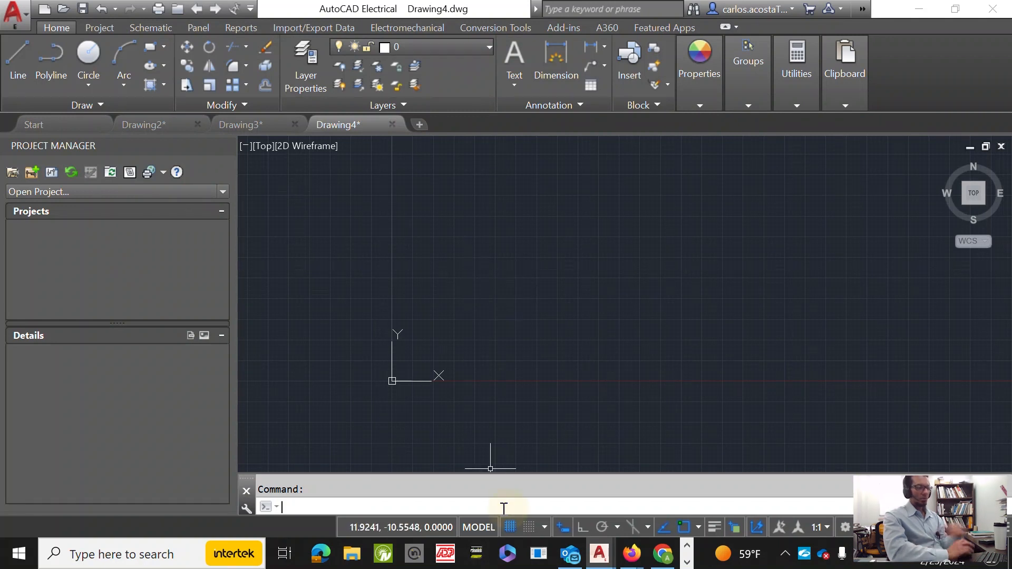
type("Dsee")
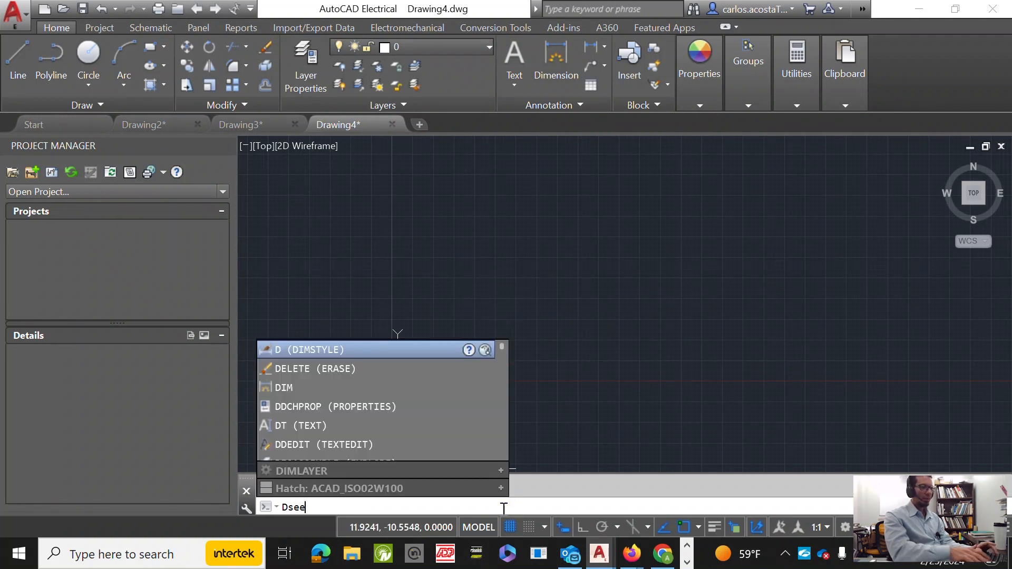
key("BackSpace")
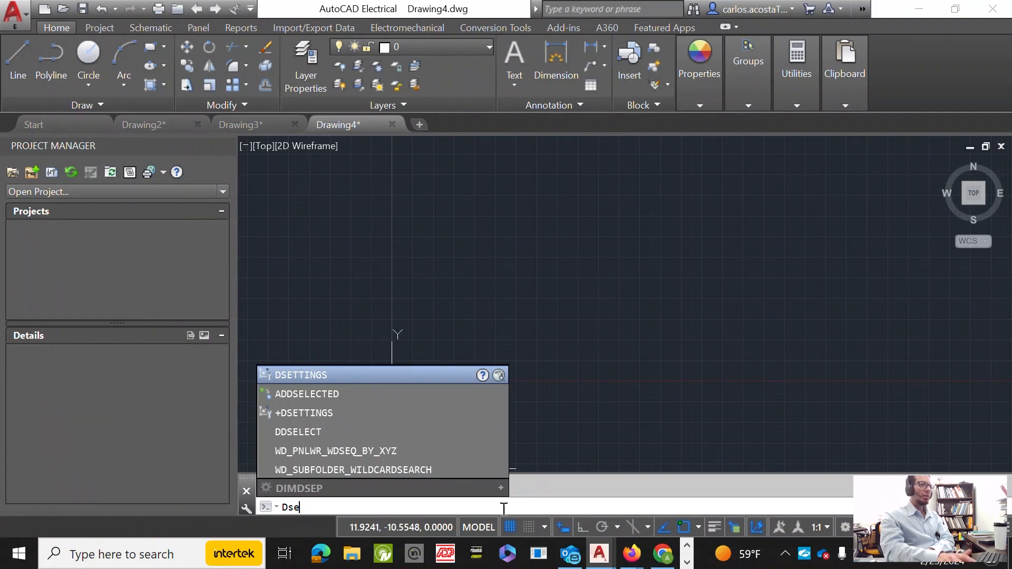
key("Return")
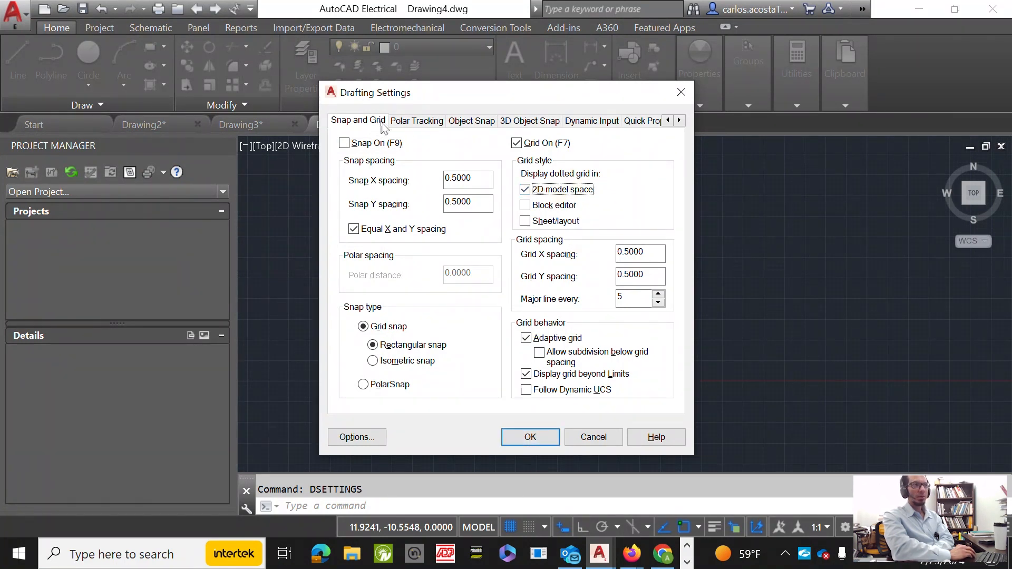
left_click(539, 435)
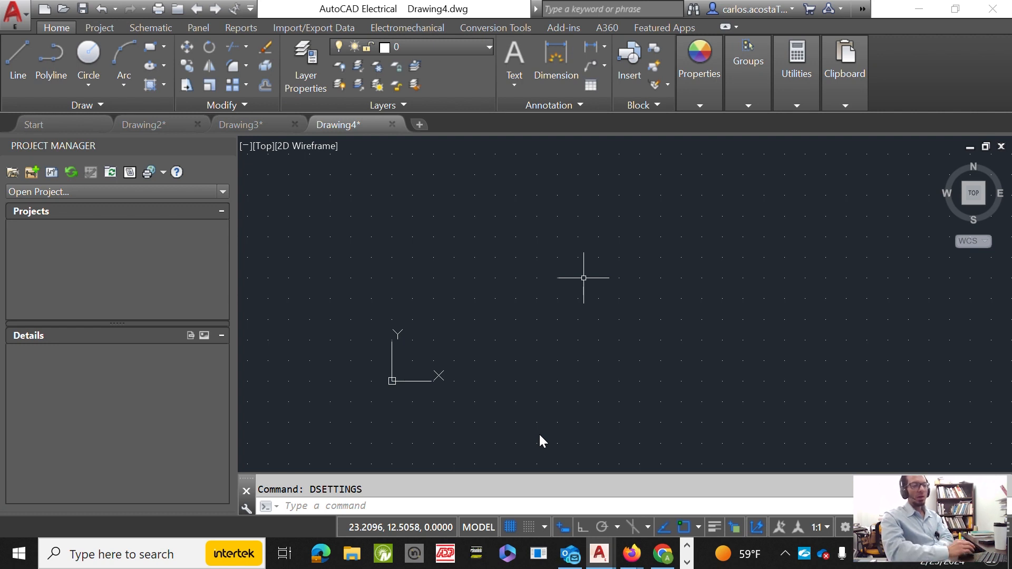
Turn off the dotted grid style for 2D model space in the drafting settings.
left_click(511, 504)
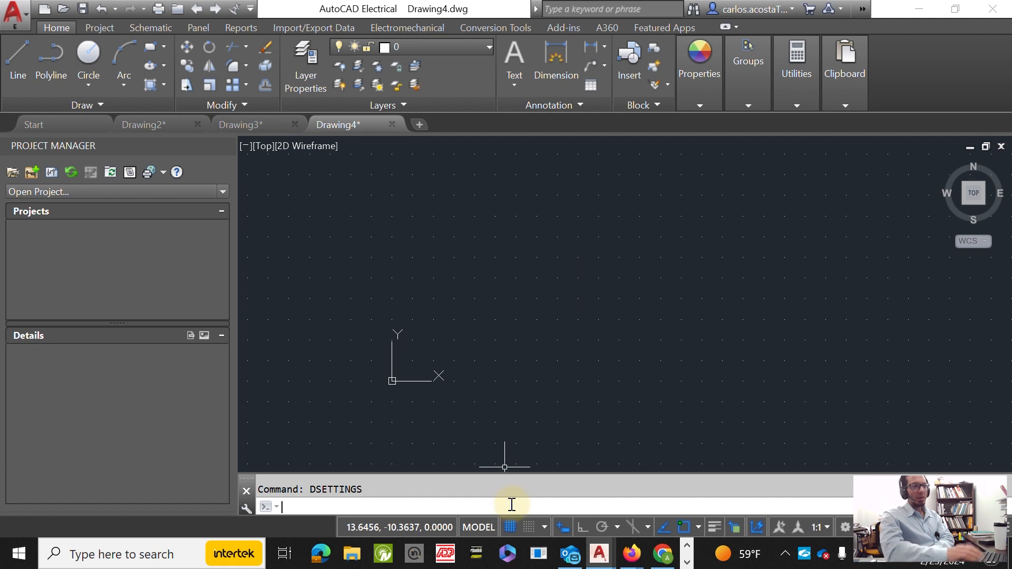
key("Up")
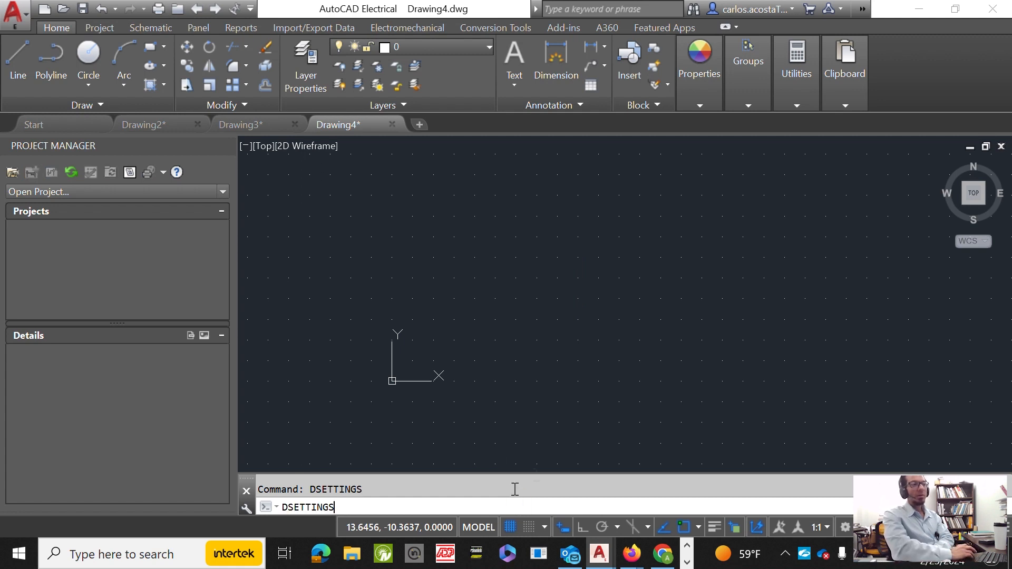
key("Return")
left_click(525, 190)
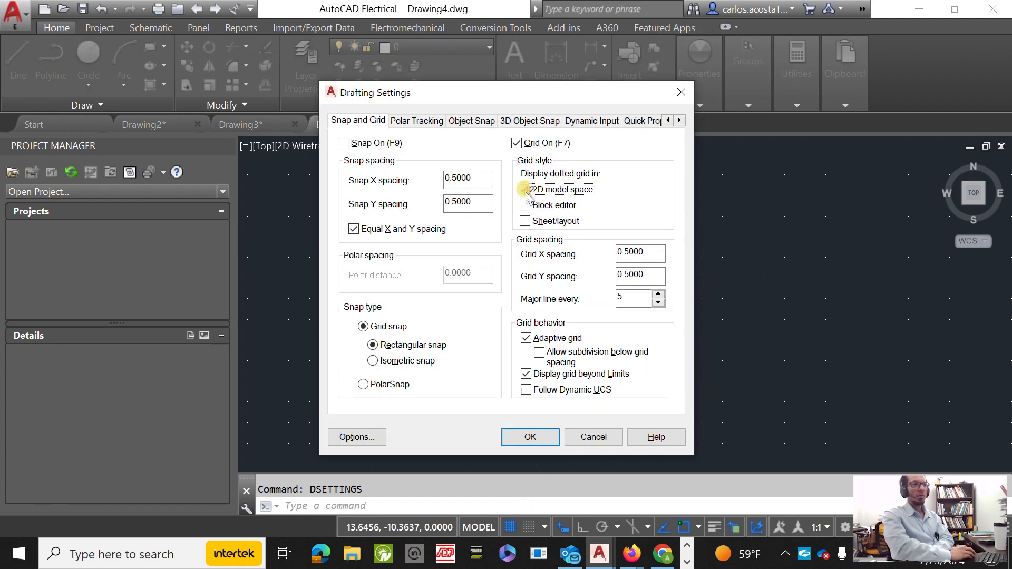
left_click(547, 436)
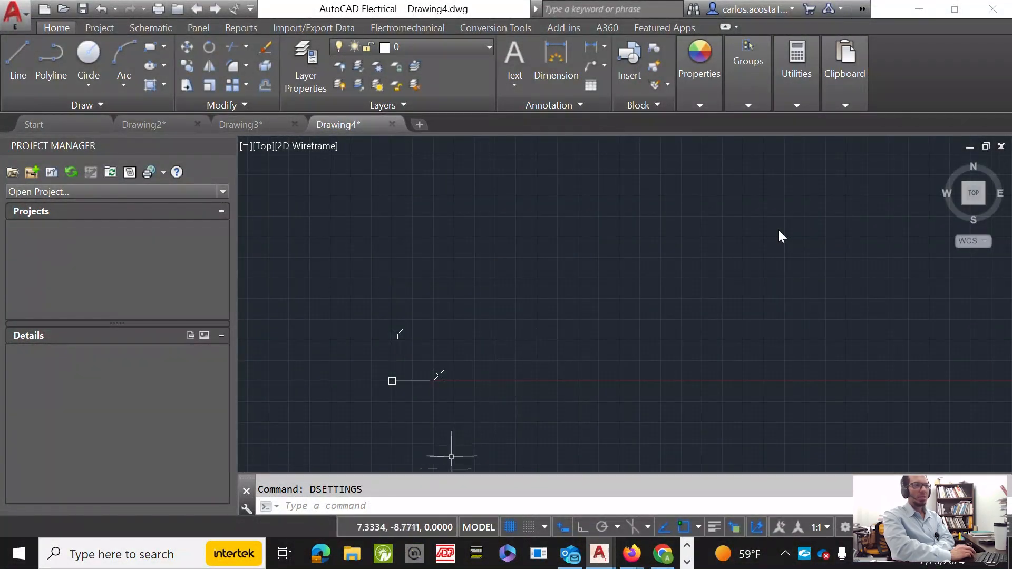
Set the drawing's grid spacing to 1 with the GRID command.
left_click(433, 505)
type("grid")
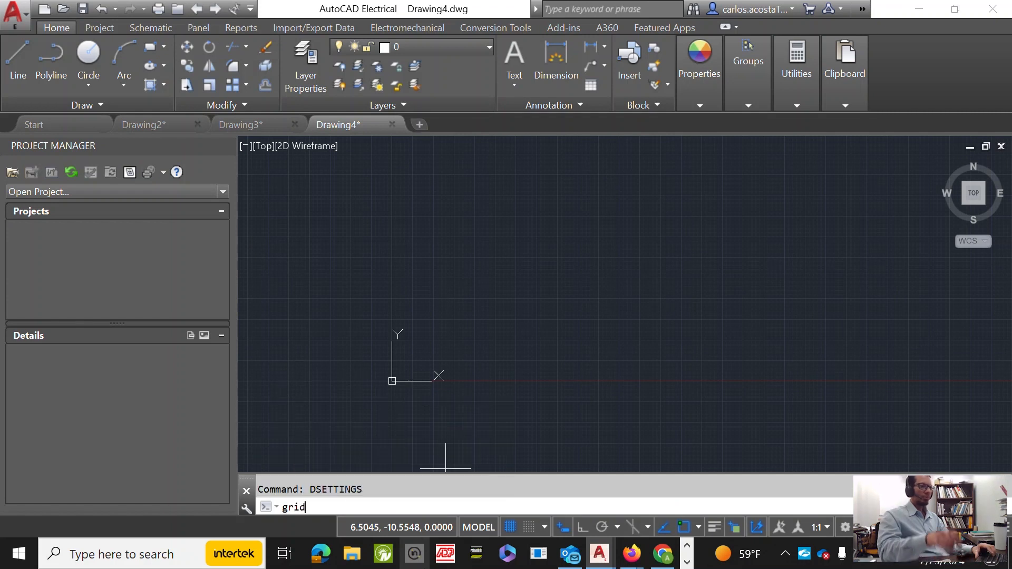
key("Return")
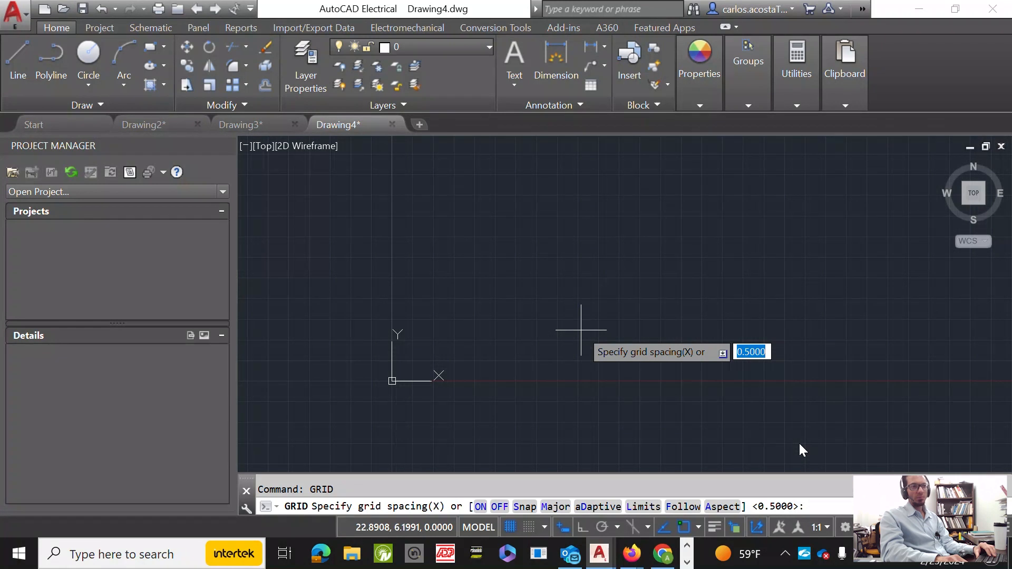
type("1")
key("Return")
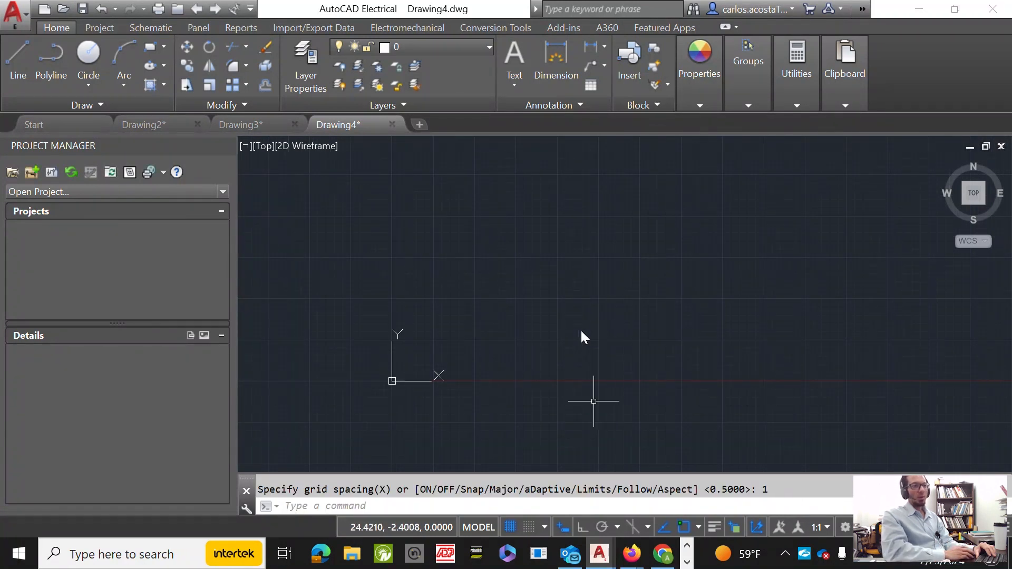
Configure the drawing units with a length precision of 0.00, keeping inches as the insertion scale.
type("UNIT")
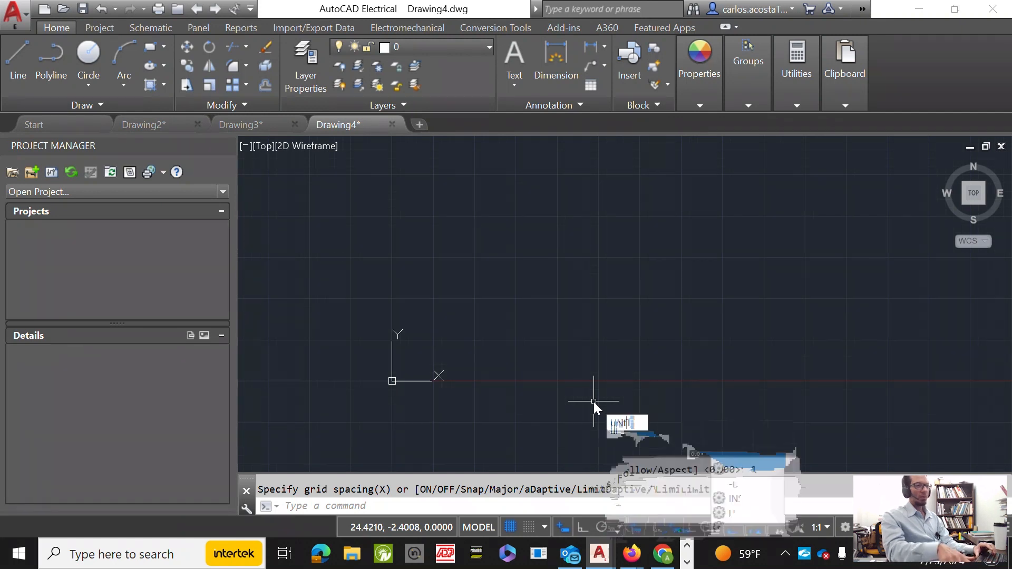
key("Down")
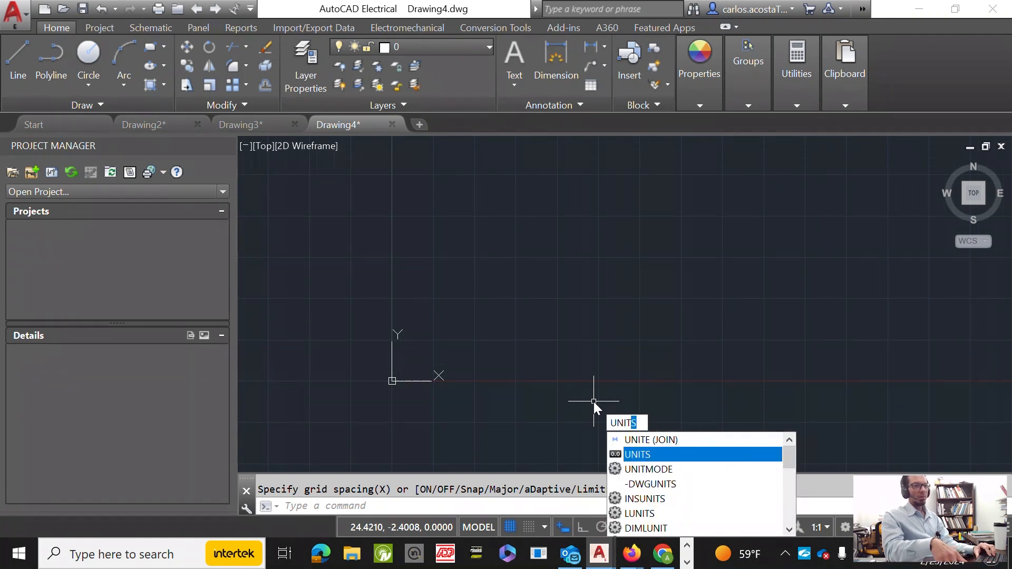
key("Return")
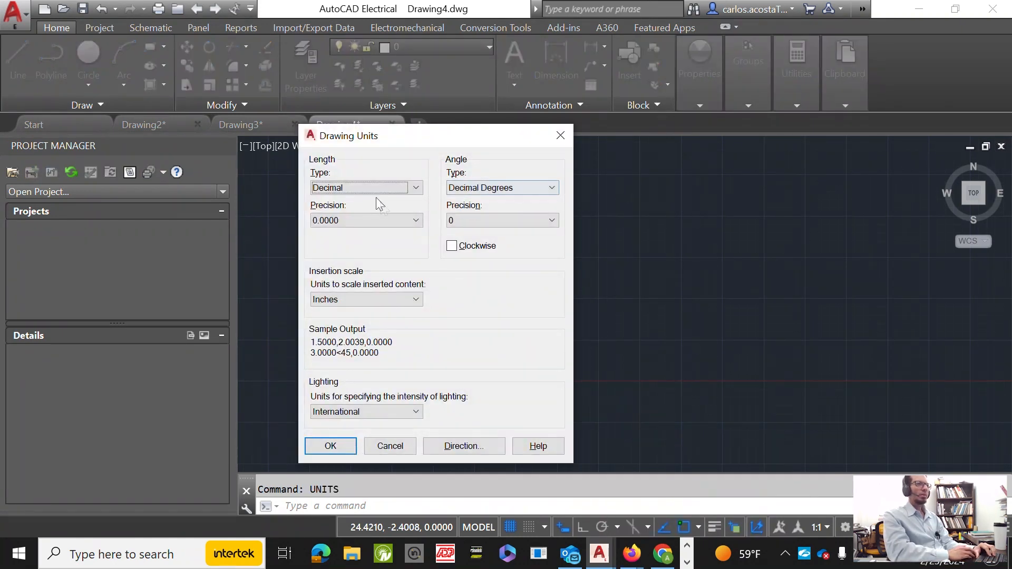
left_click(372, 300)
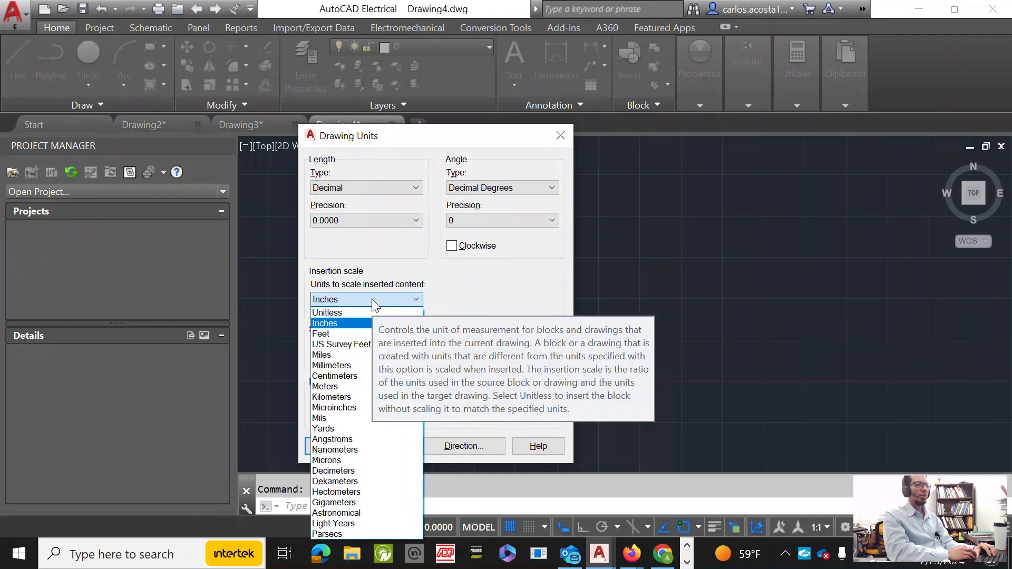
left_click(372, 299)
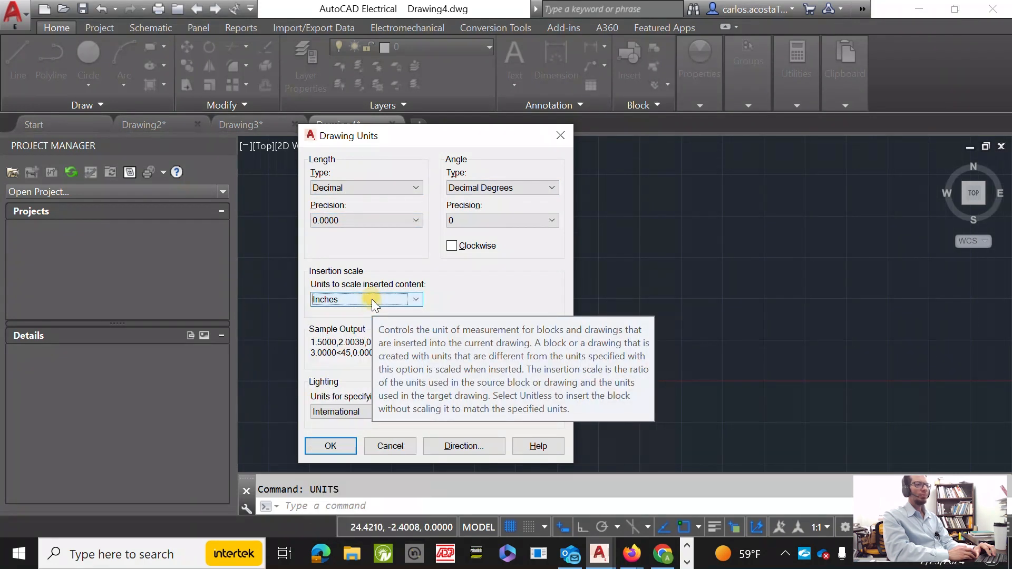
left_click(354, 224)
left_click(352, 256)
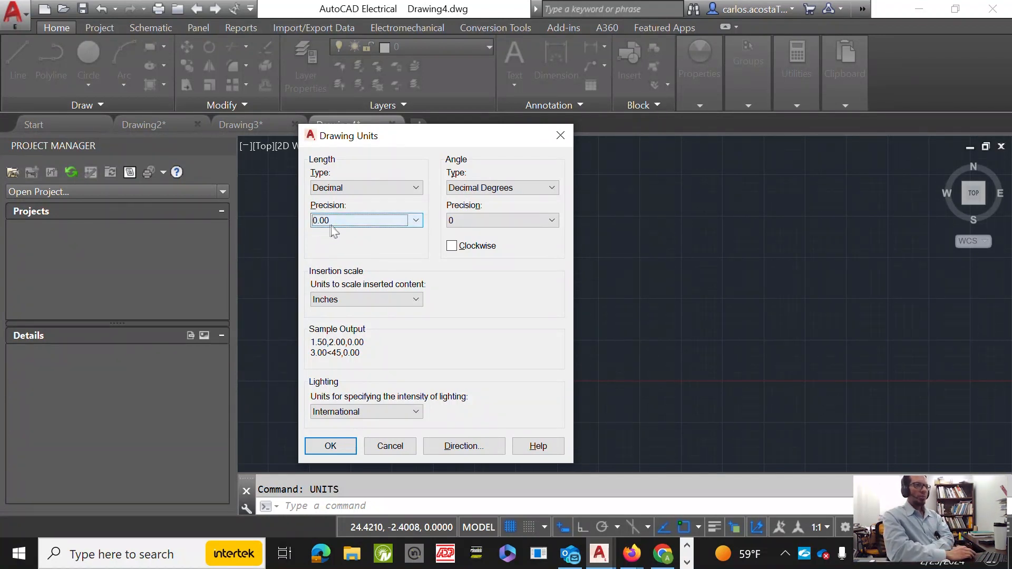
left_click(341, 447)
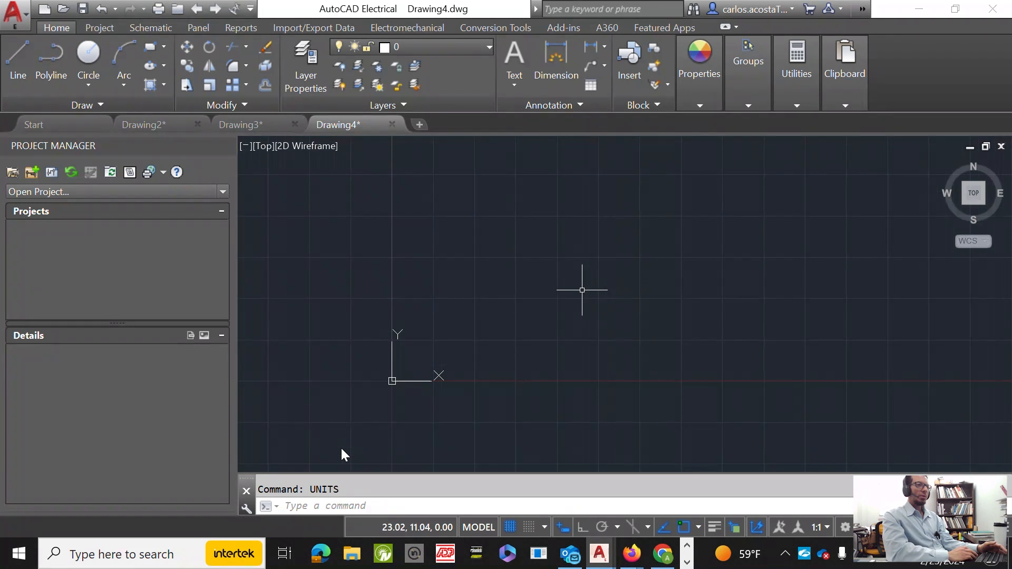
left_click(583, 289)
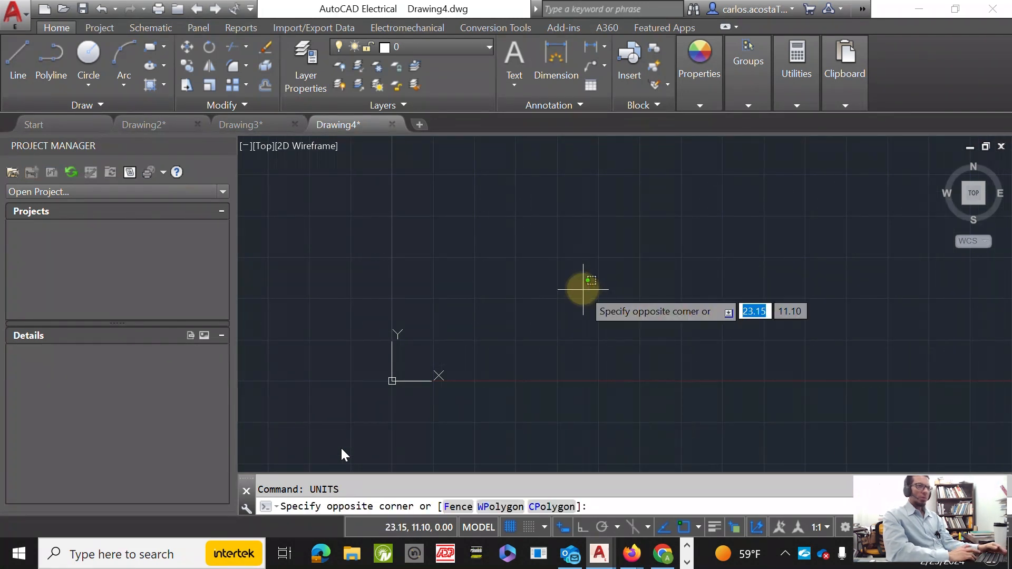
key("Escape")
type("cir")
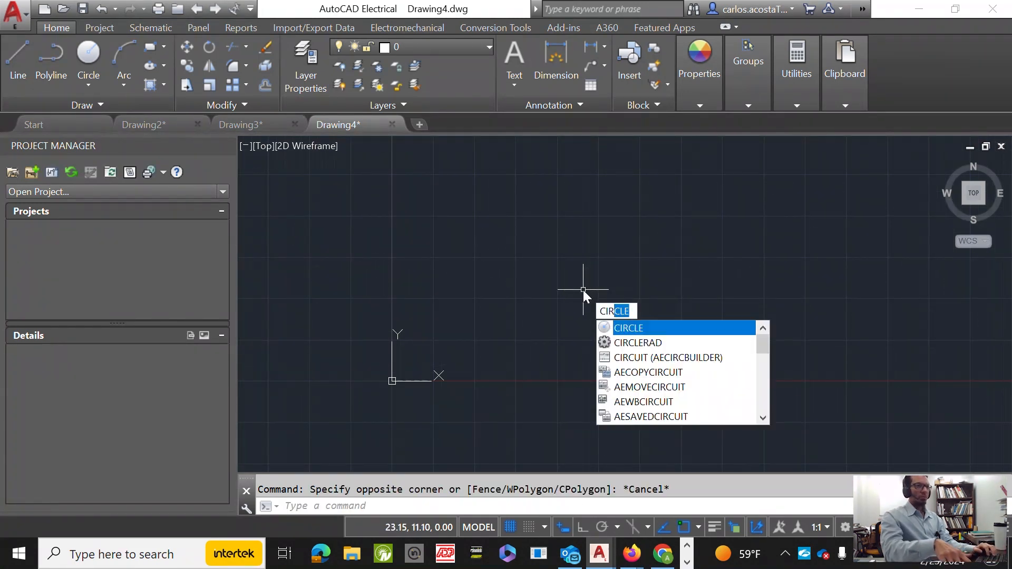
key("Escape")
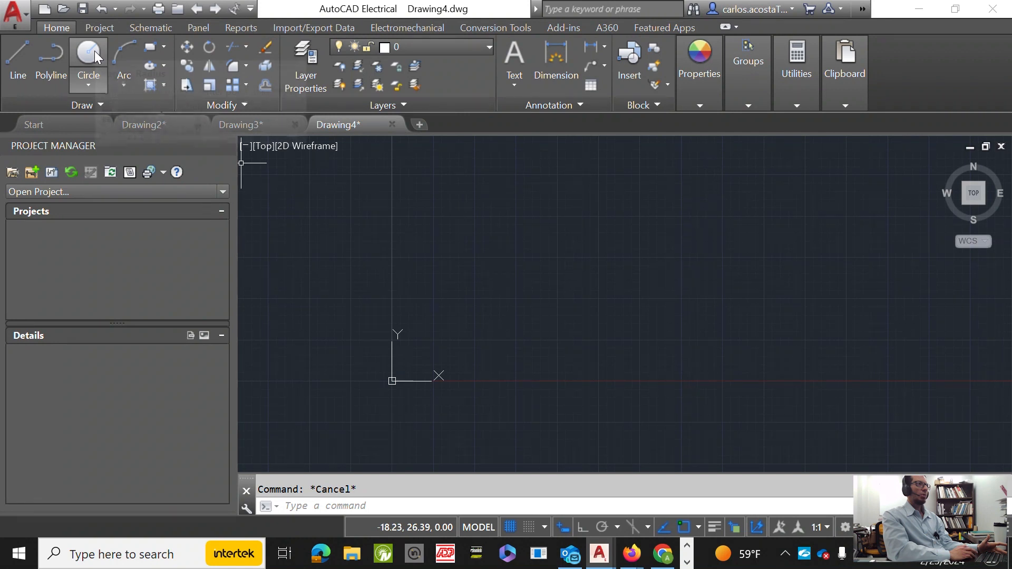
type("ci")
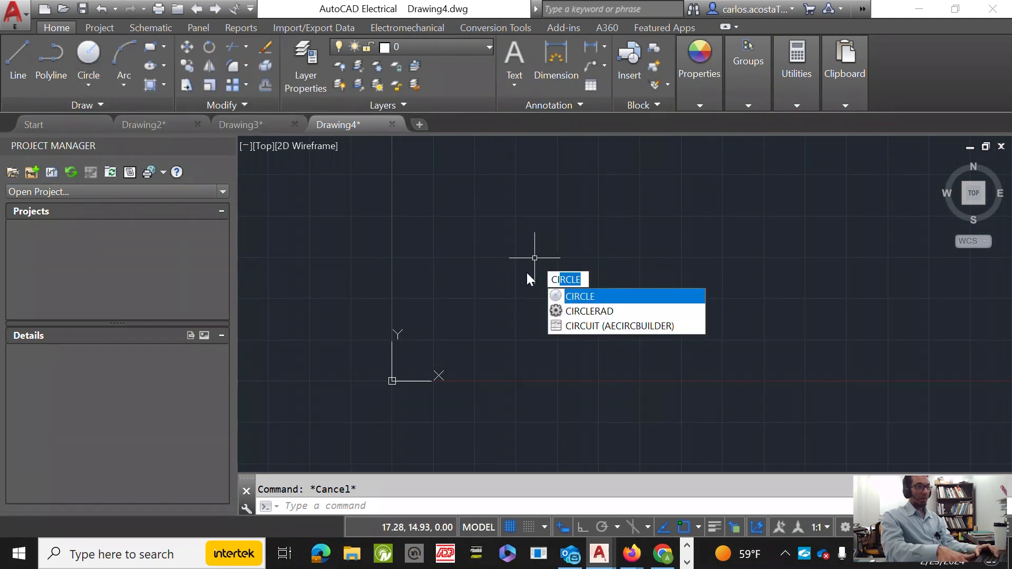
key("Return")
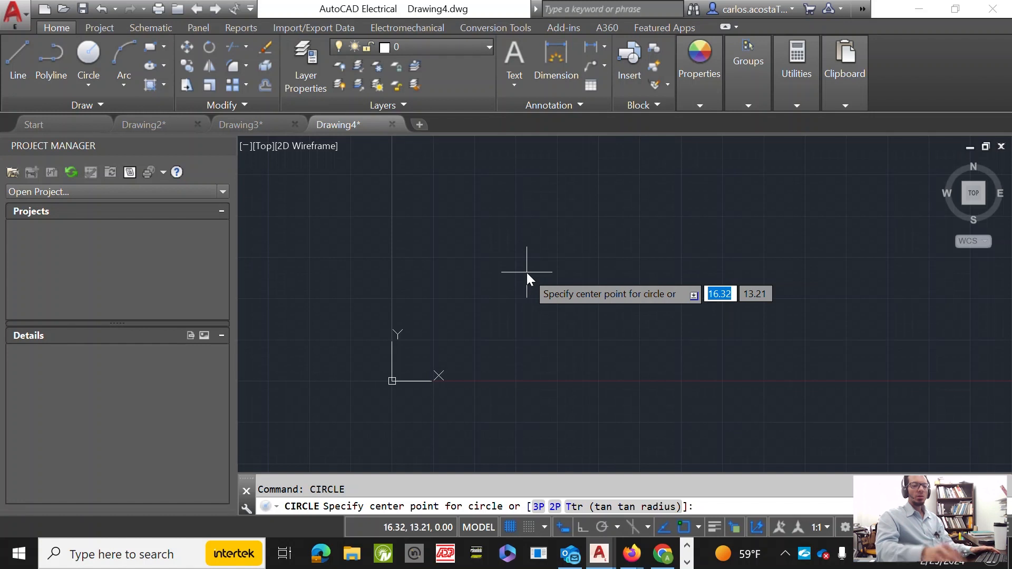
type("0")
key("Tab")
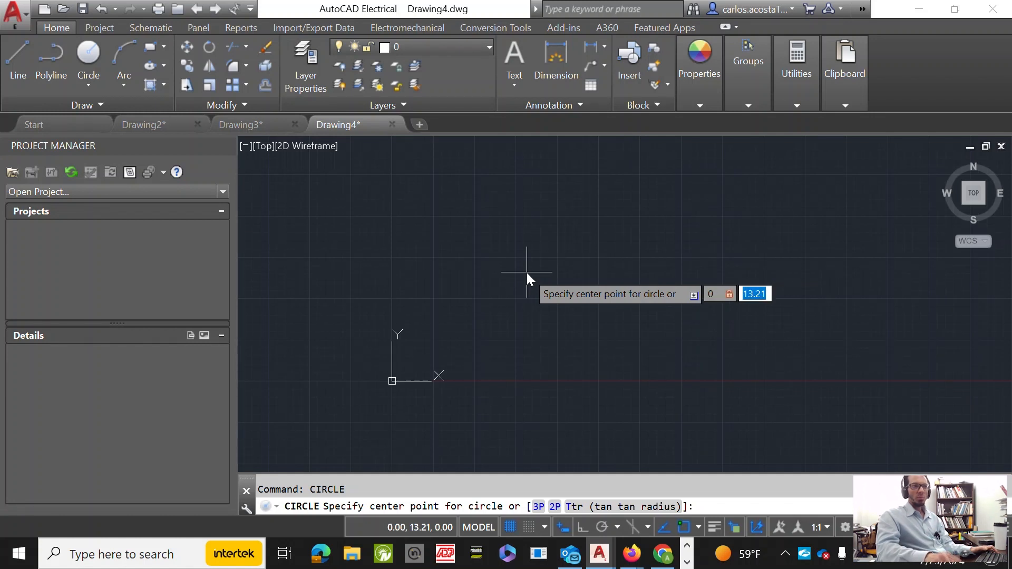
key("Return")
key("Escape")
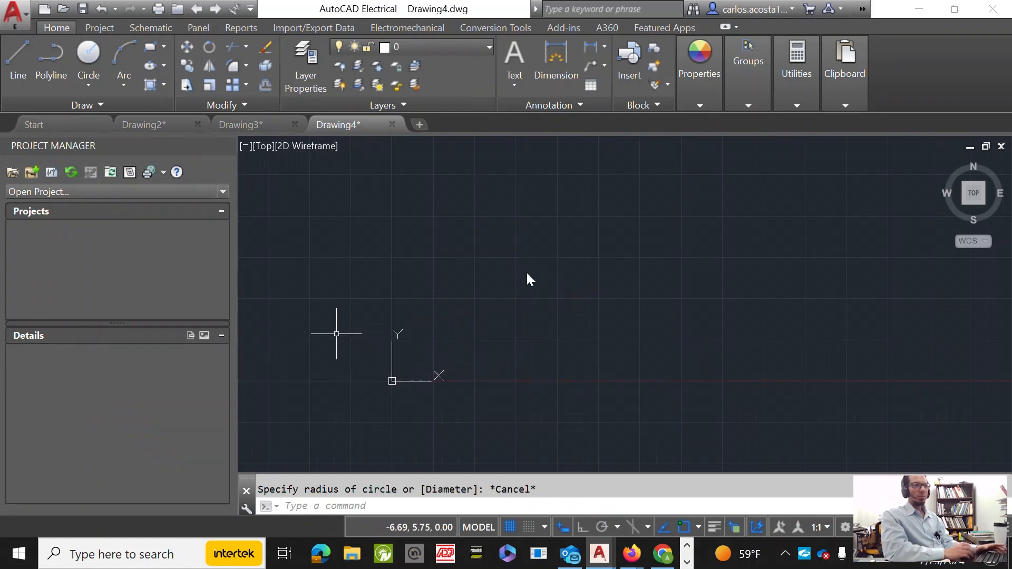
Draw a circle centered at the origin 0,0 with a radius of 10.
type("circle")
key("Return")
type("0")
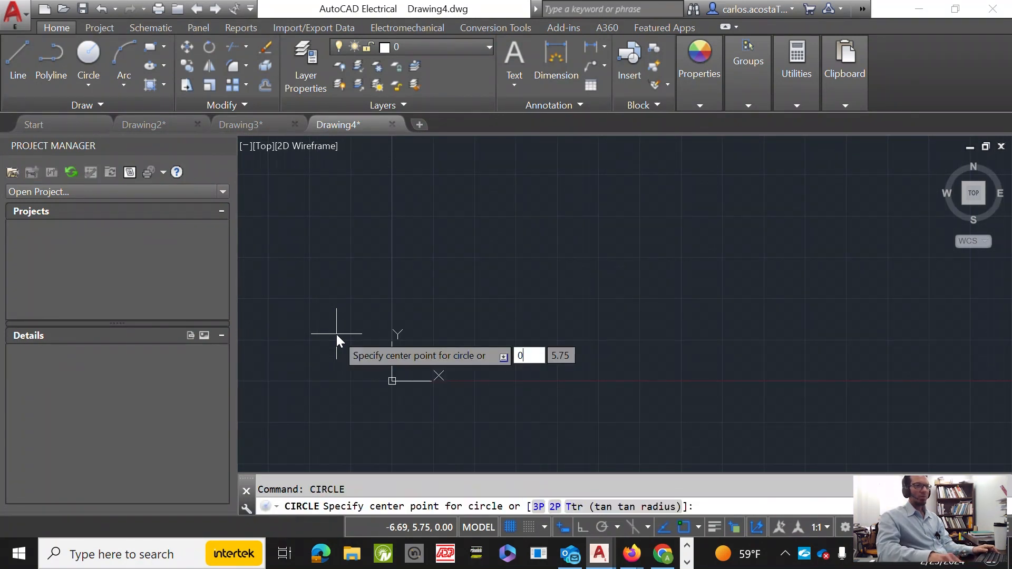
type(",0")
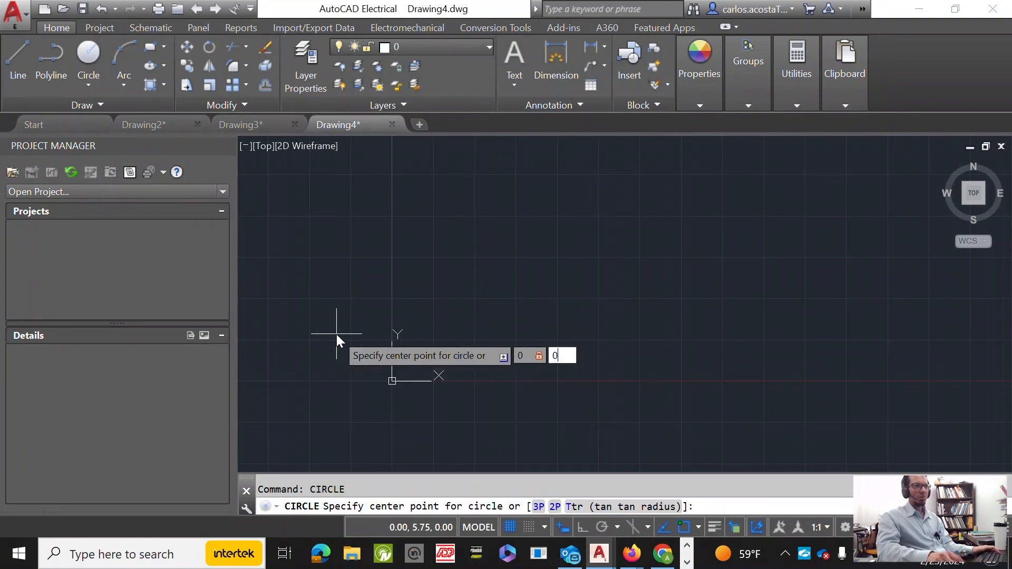
key("Return")
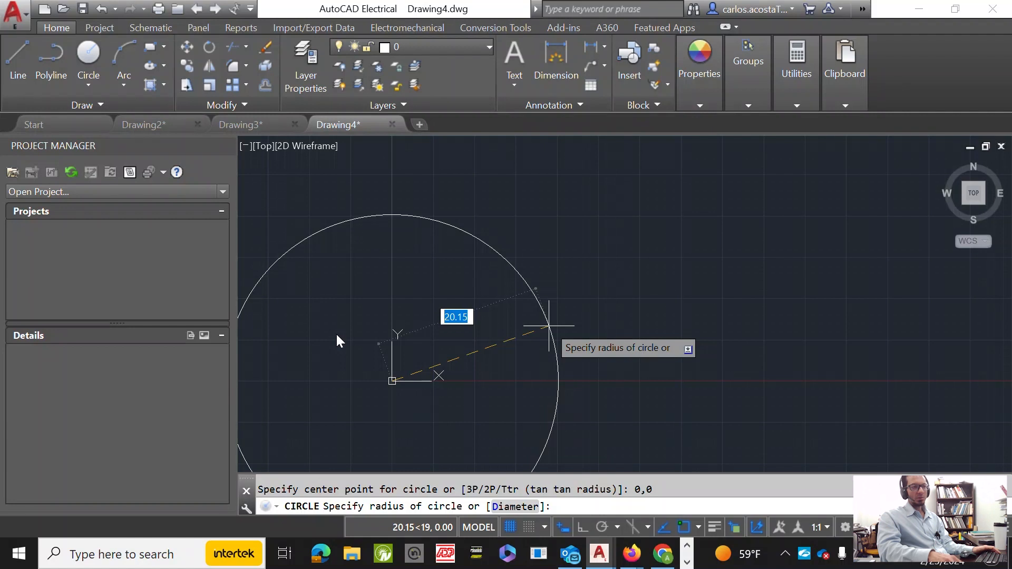
type("10")
key("Return")
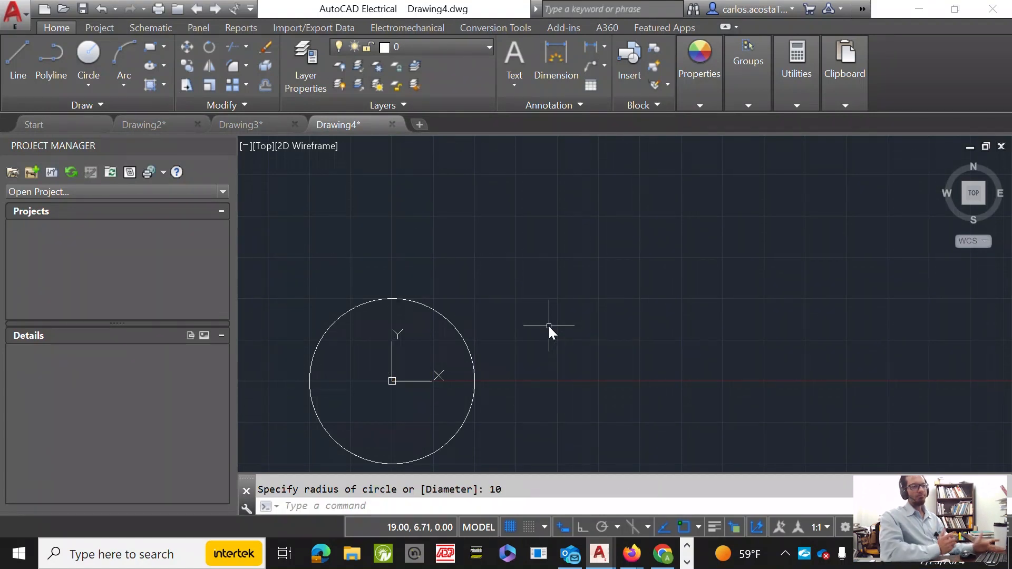
left_click(566, 400)
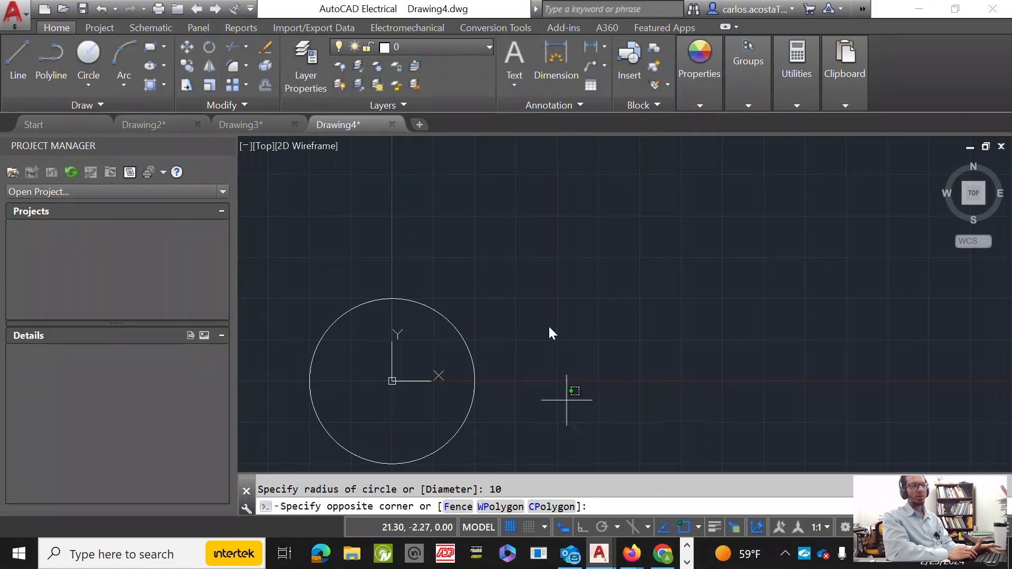
key("Escape")
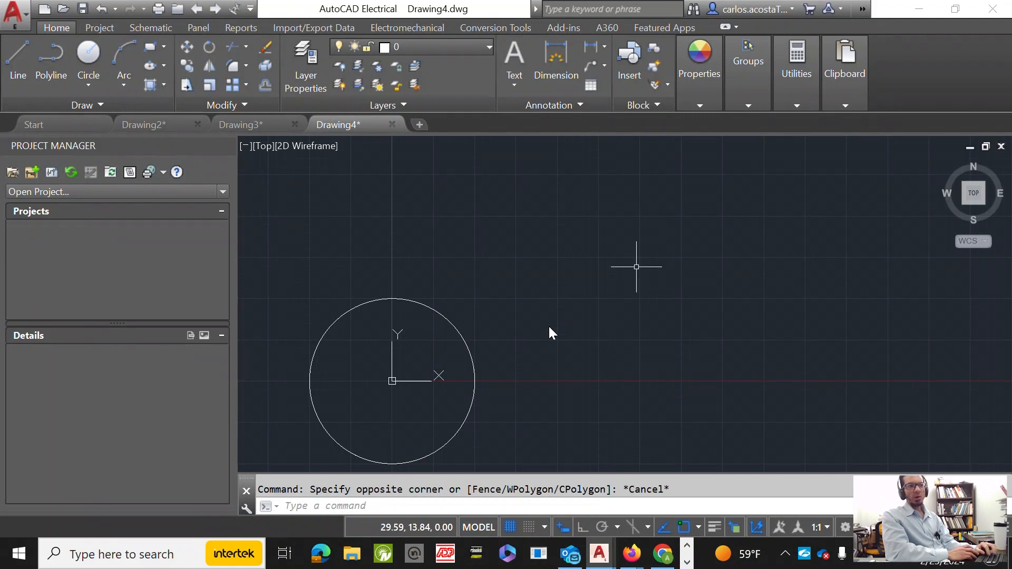
type("circ")
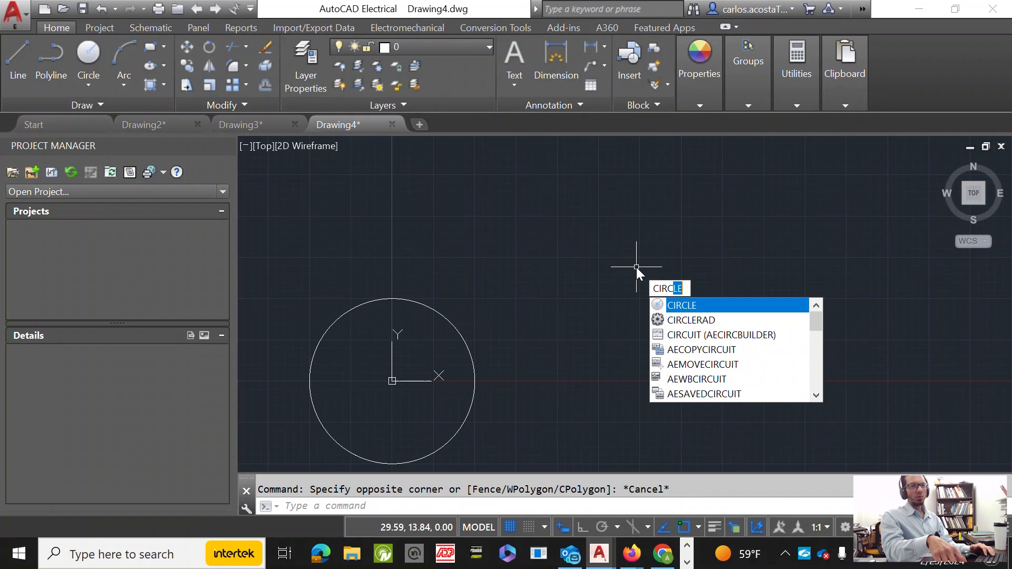
key("Return")
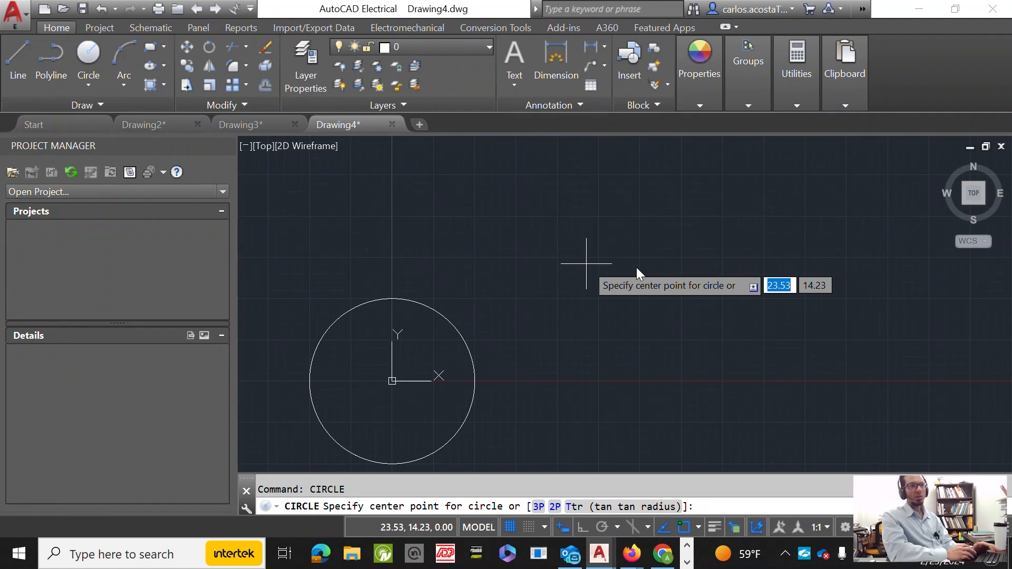
key("Escape")
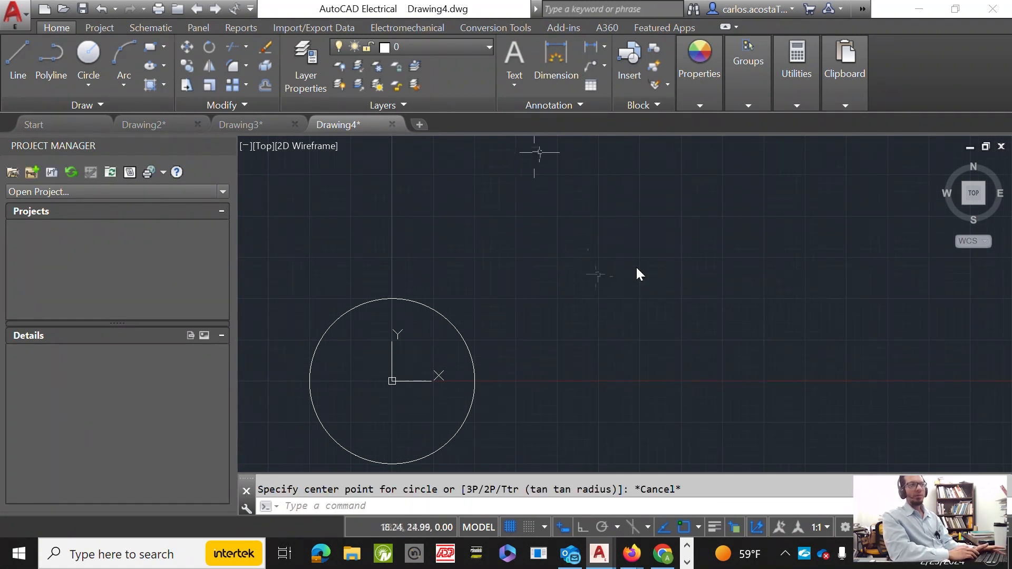
left_click(83, 84)
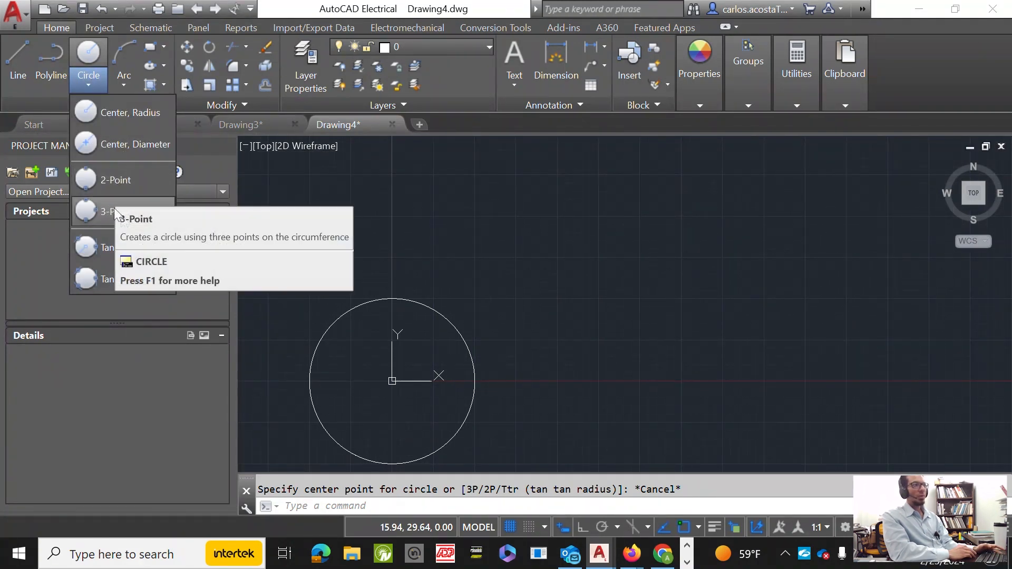
left_click(564, 307)
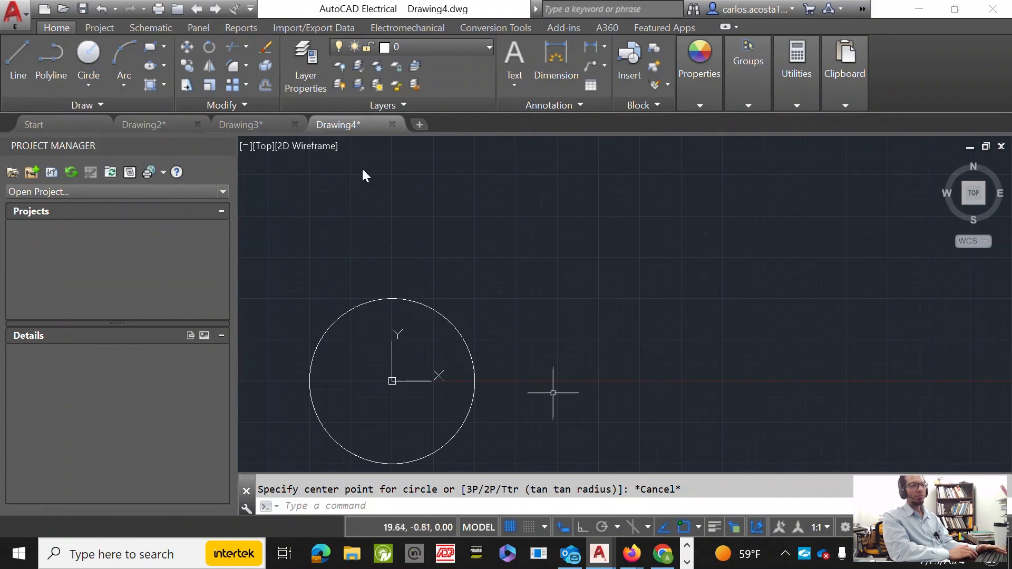
Erase the circle centered at the origin.
left_click(553, 402)
left_click(462, 318)
key("Delete")
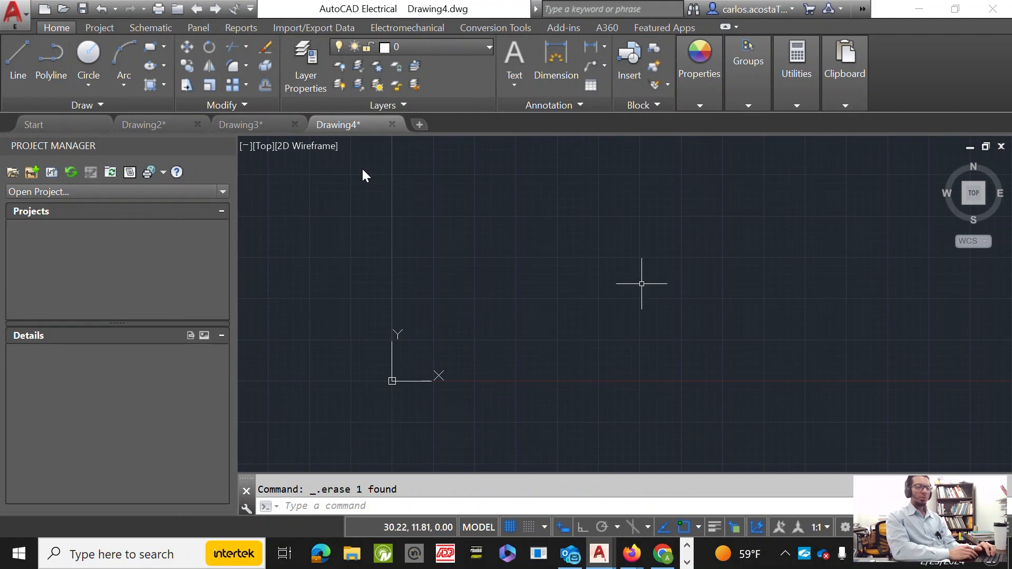
Draw a horizontal line 30 units long along the positive X axis from the origin 0,0 with Ortho mode turned on.
type("lin")
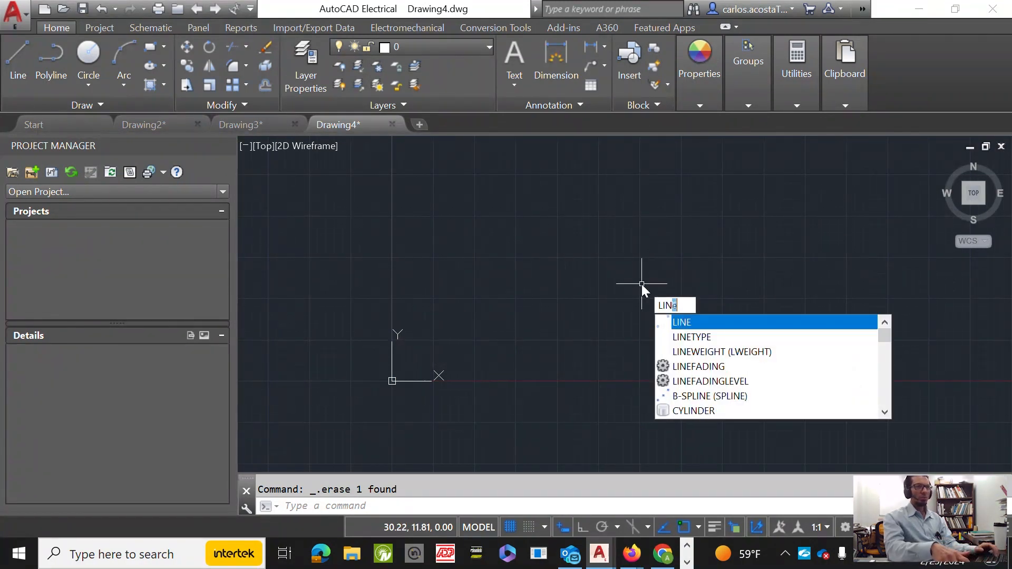
key("Return")
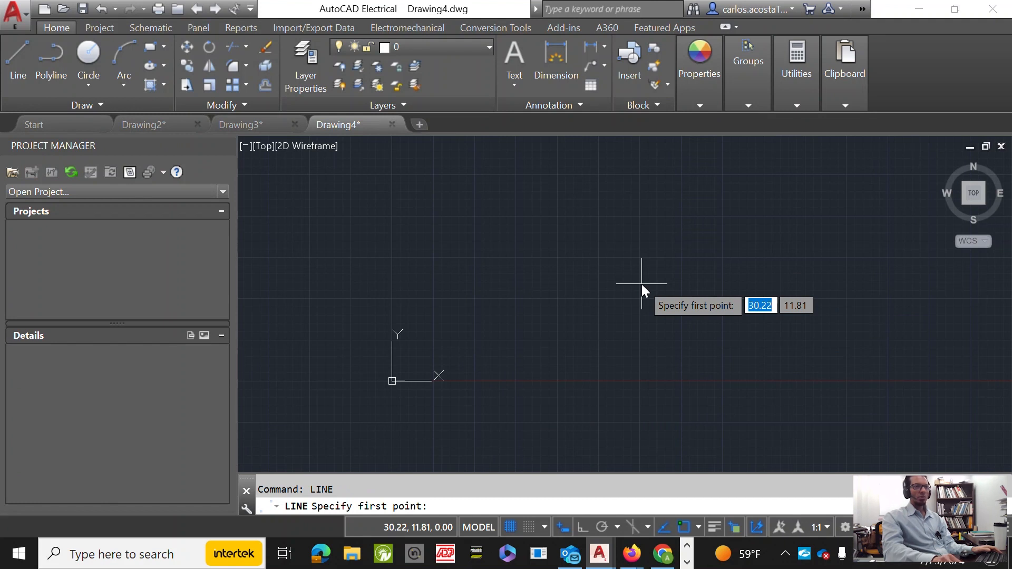
type("0")
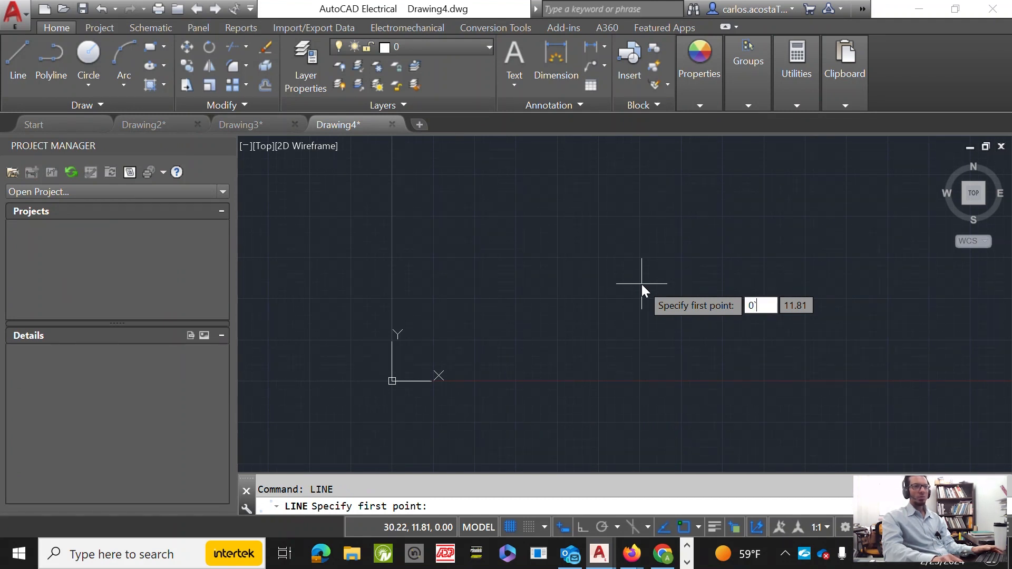
key("Tab")
type("0")
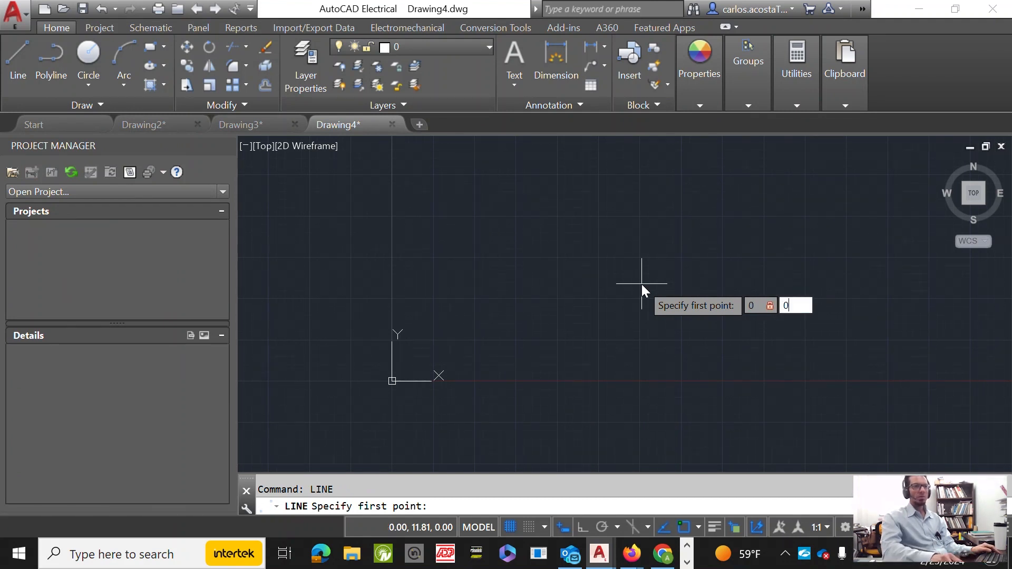
key("Return")
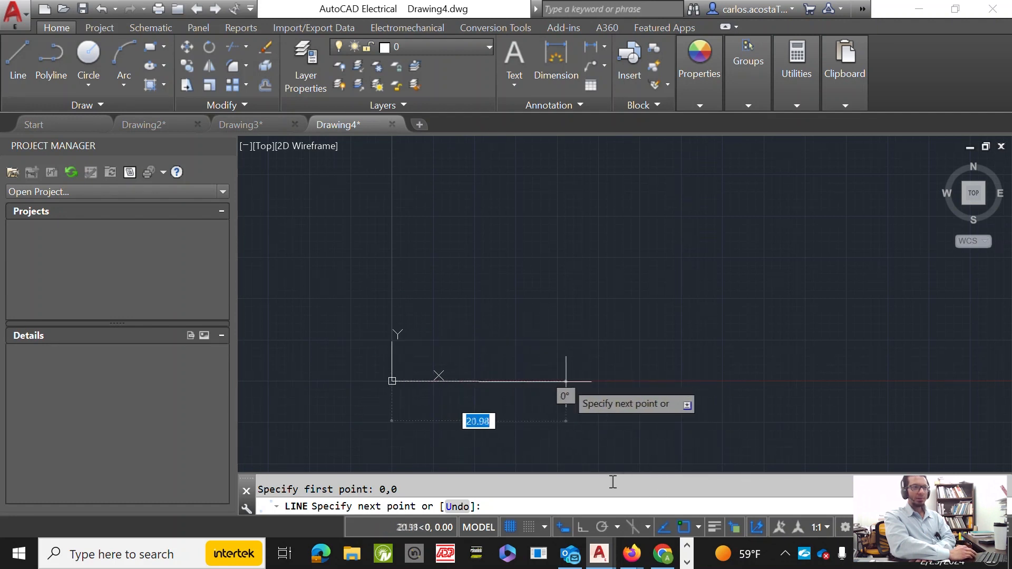
left_click(582, 528)
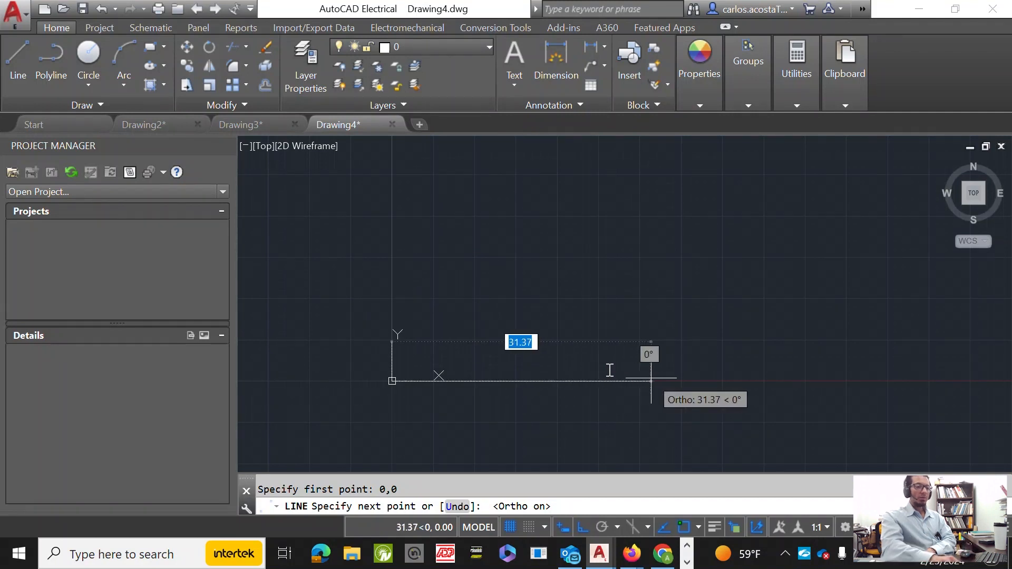
type("30")
key("Return")
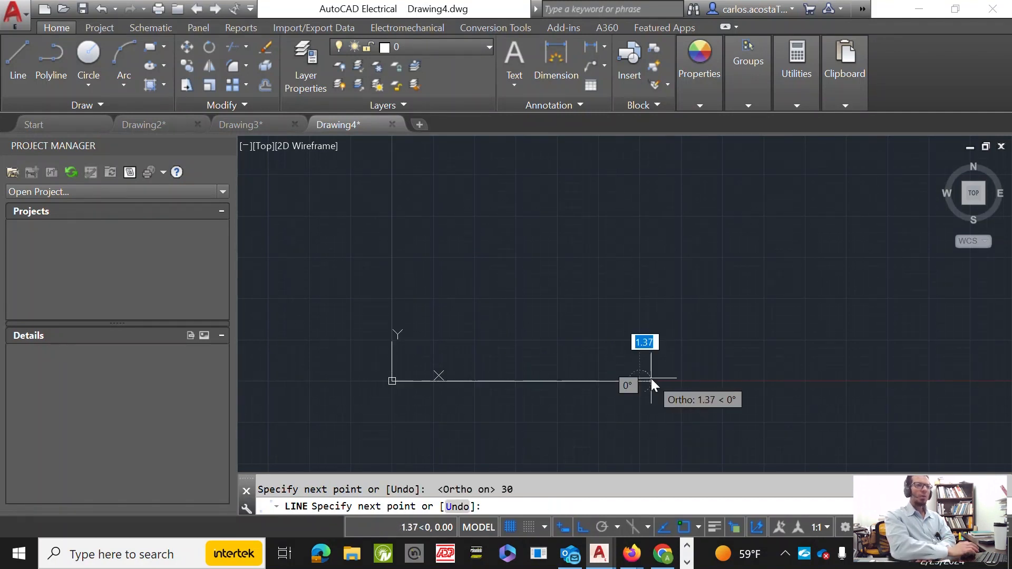
right_click(803, 252)
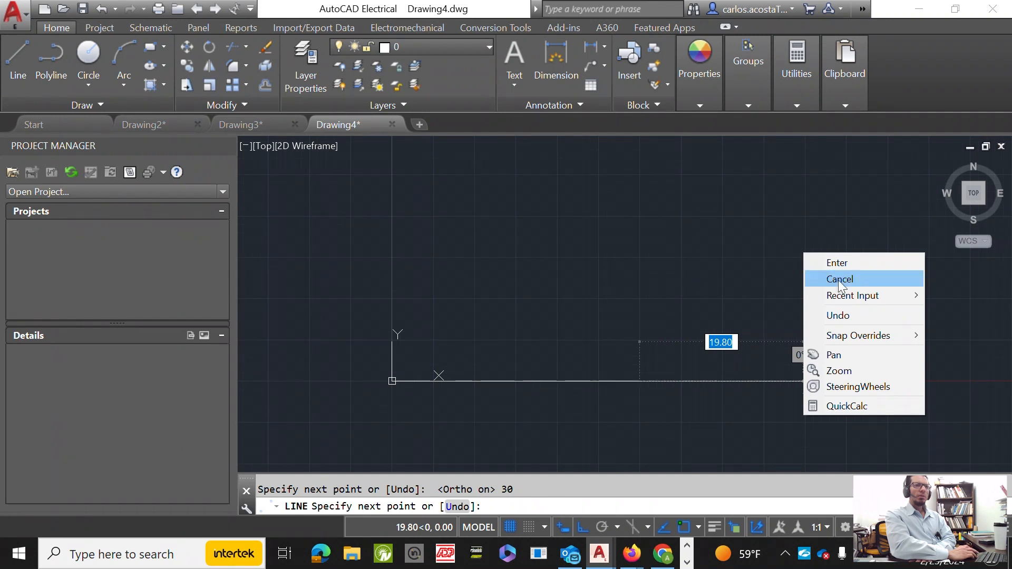
left_click(853, 261)
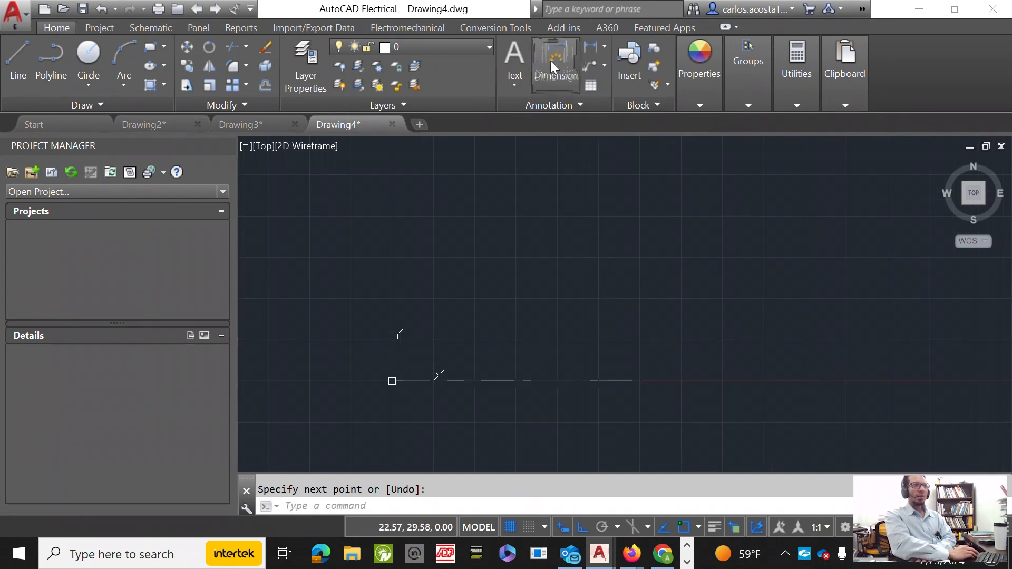
Try to add a linear dimension between the two endpoints of the horizontal line, with the dimension line below it.
left_click(541, 75)
left_click(391, 381)
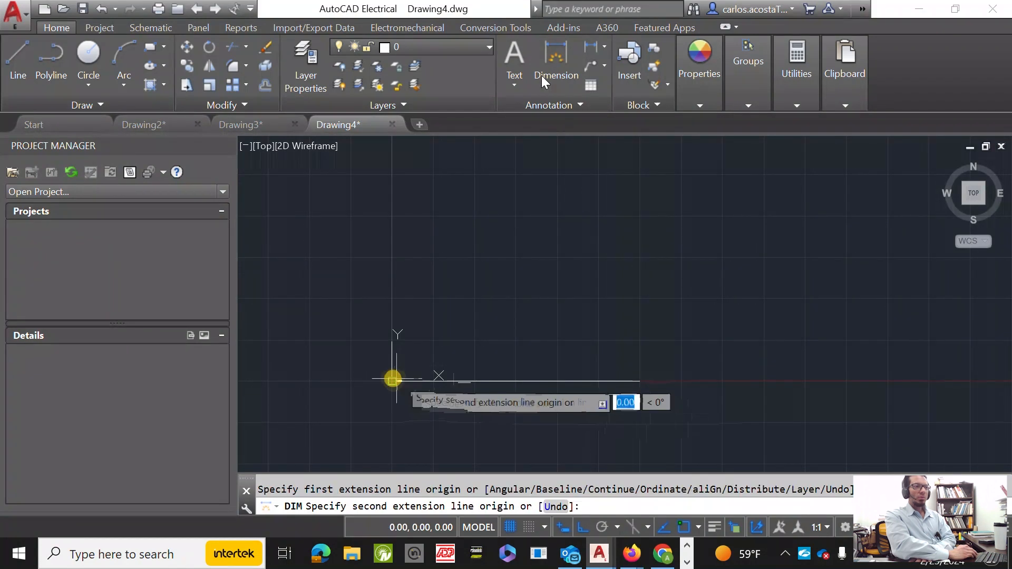
left_click(640, 380)
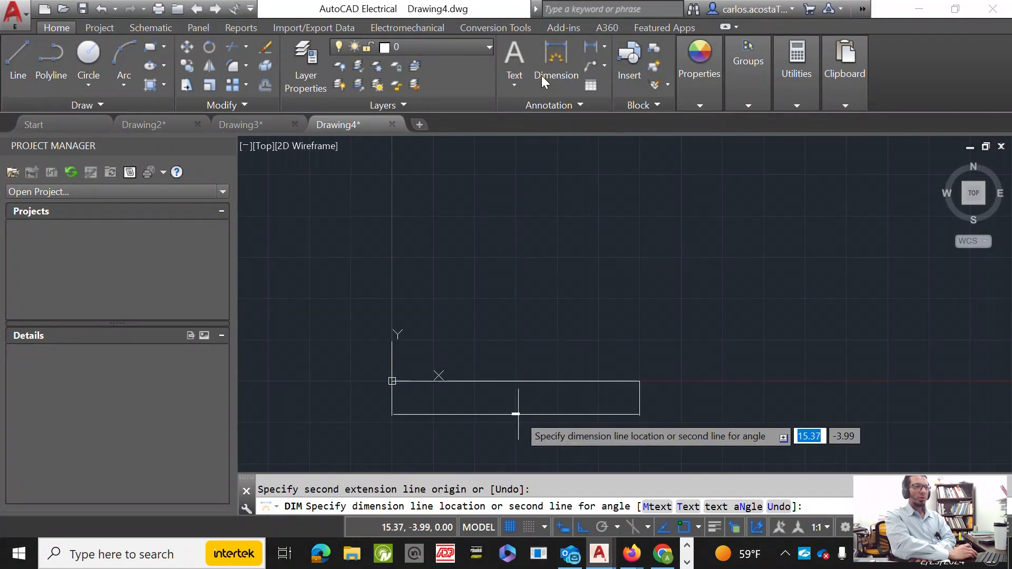
scroll(517, 415, "up", 3)
scroll(517, 415, "down", 5)
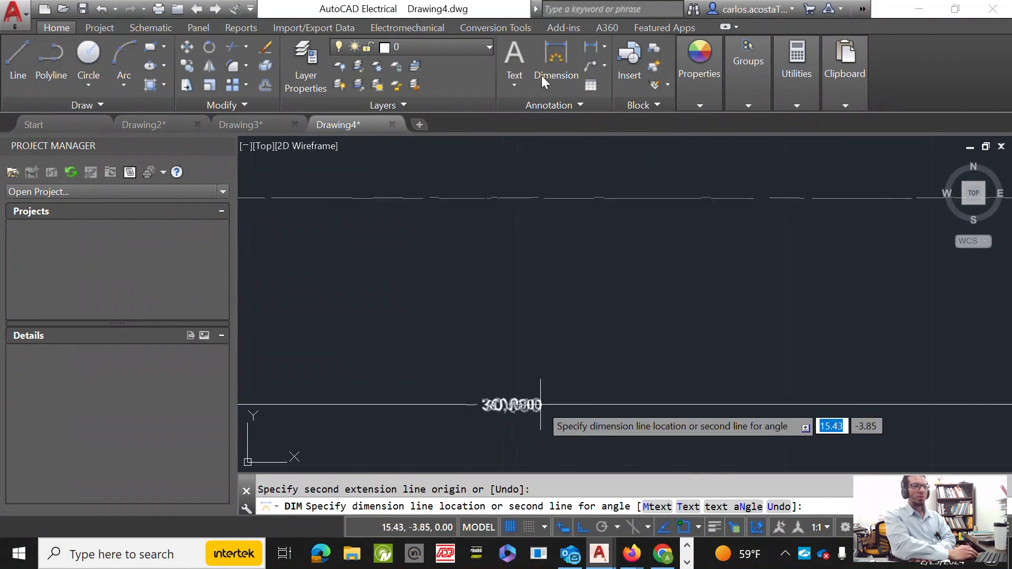
scroll(535, 402, "up", 2)
scroll(543, 411, "down", 2)
scroll(548, 414, "up", 6)
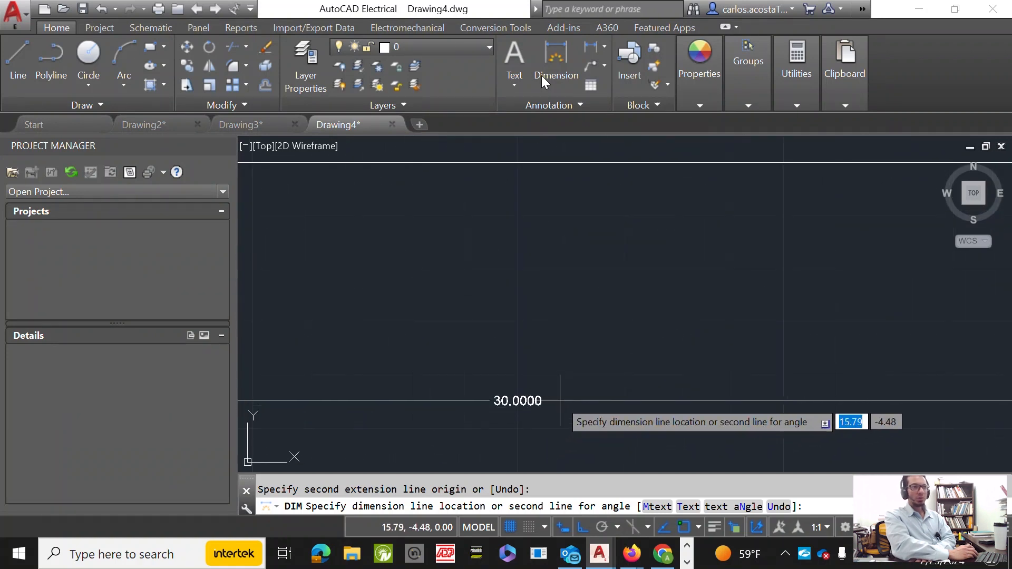
scroll(553, 405, "down", 5)
scroll(564, 398, "up", 5)
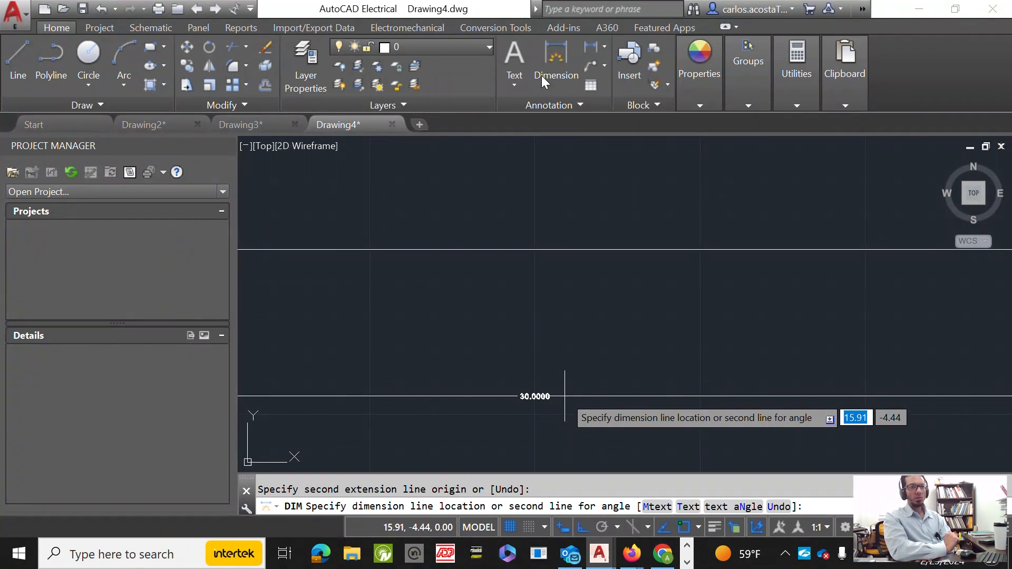
key("Escape")
Start a second line with its first point at the origin 0,0.
scroll(535, 356, "down", 4)
scroll(536, 356, "down", 3)
scroll(675, 323, "up", 2)
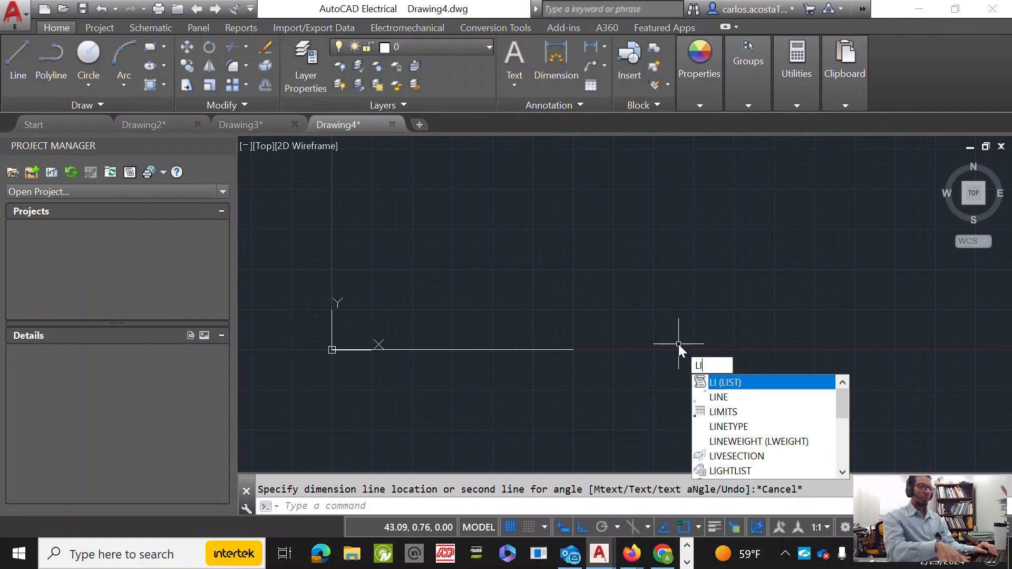
key("Down")
key("Return")
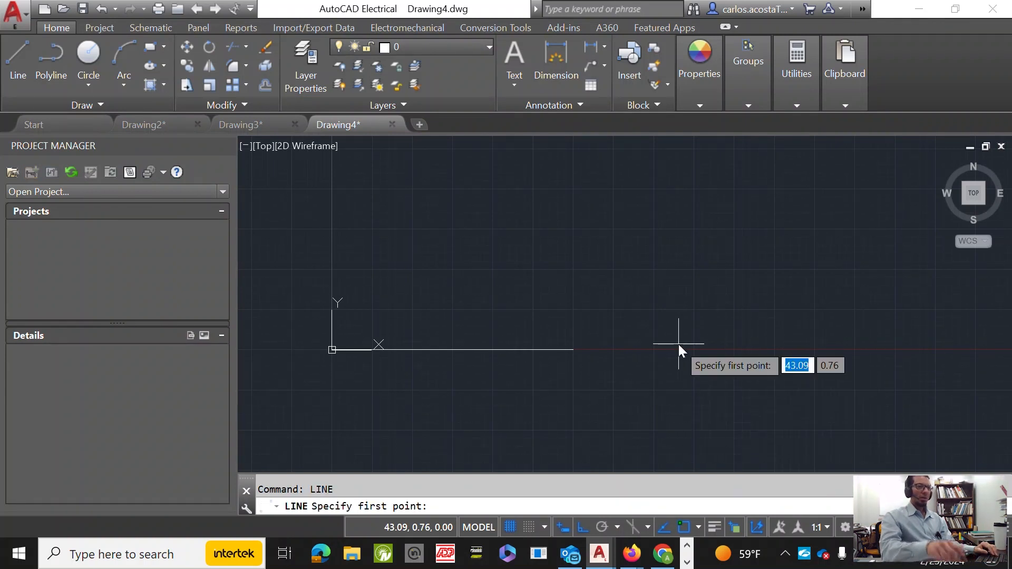
type("0,0")
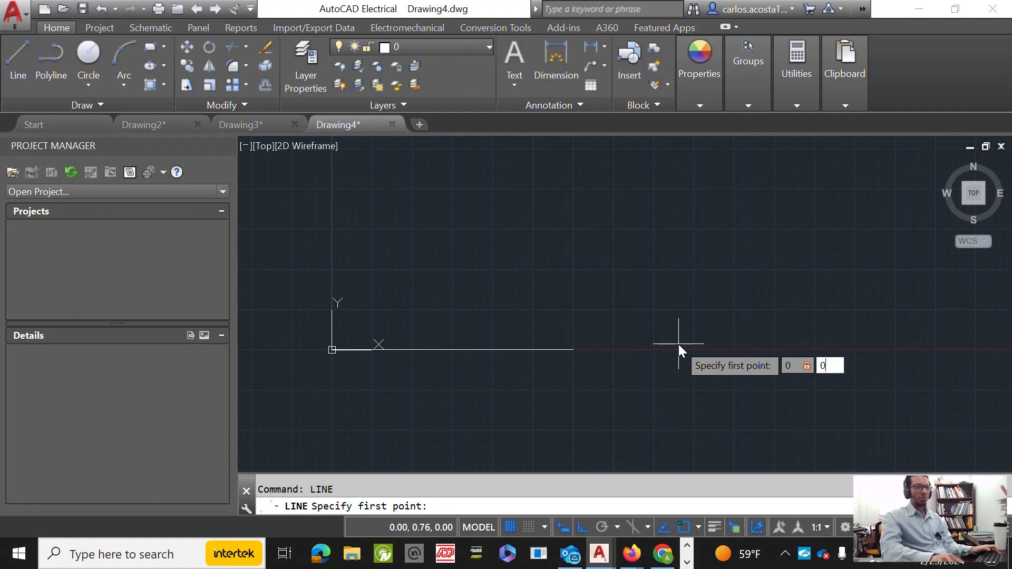
key("Return")
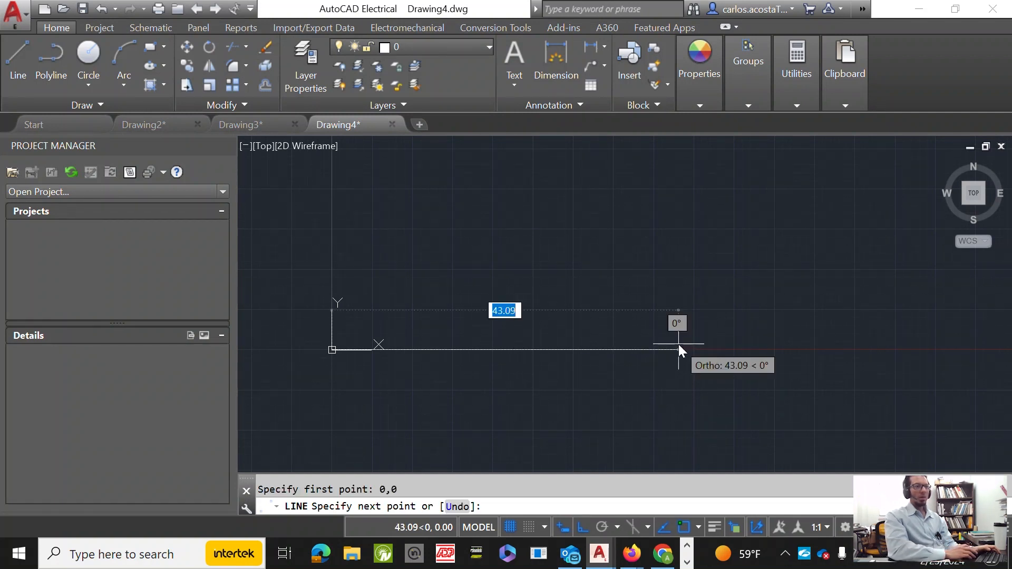
Turn off Ortho mode and turn on polar tracking for the line in progress.
left_click(582, 527)
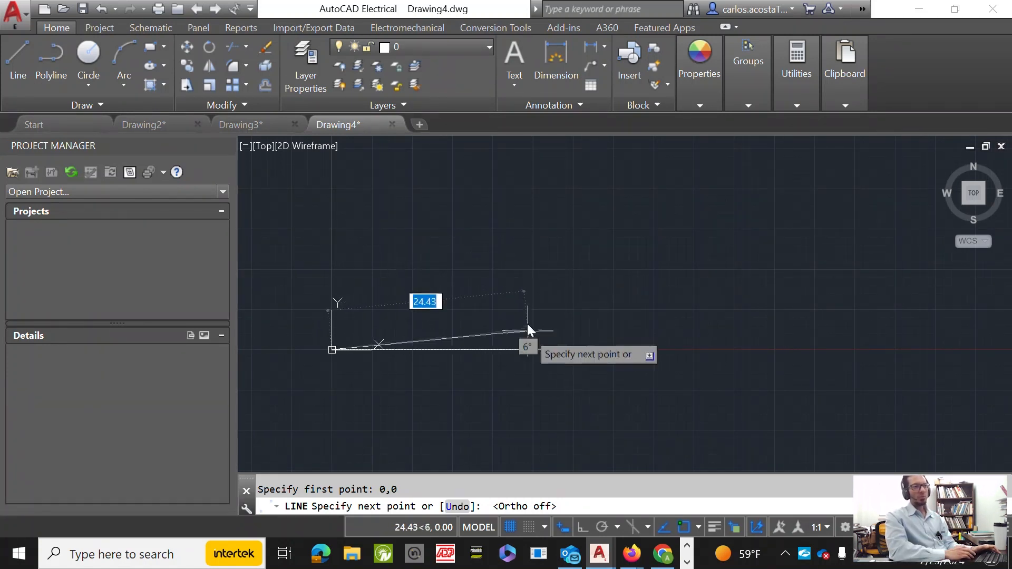
left_click(601, 527)
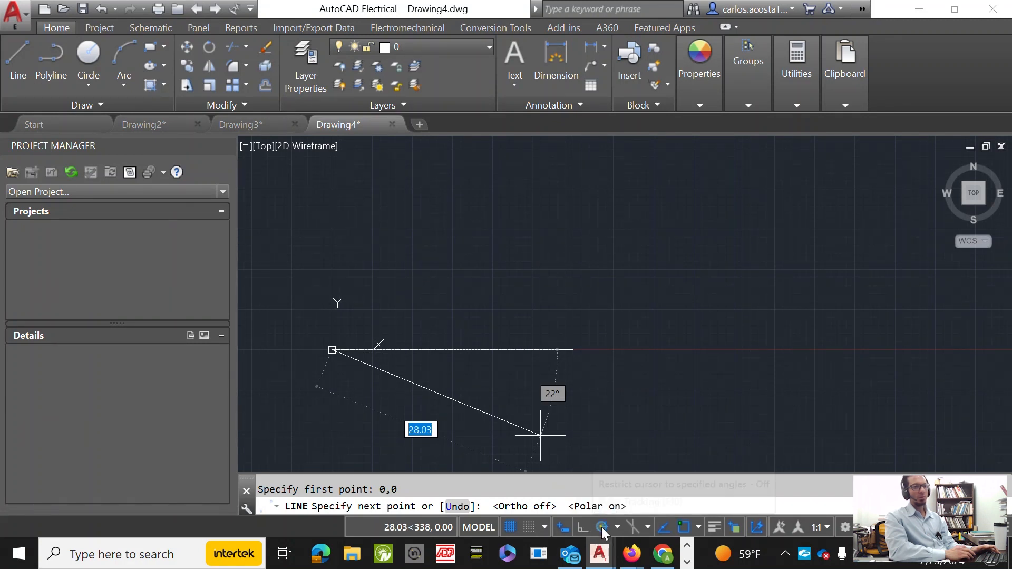
left_click(601, 527)
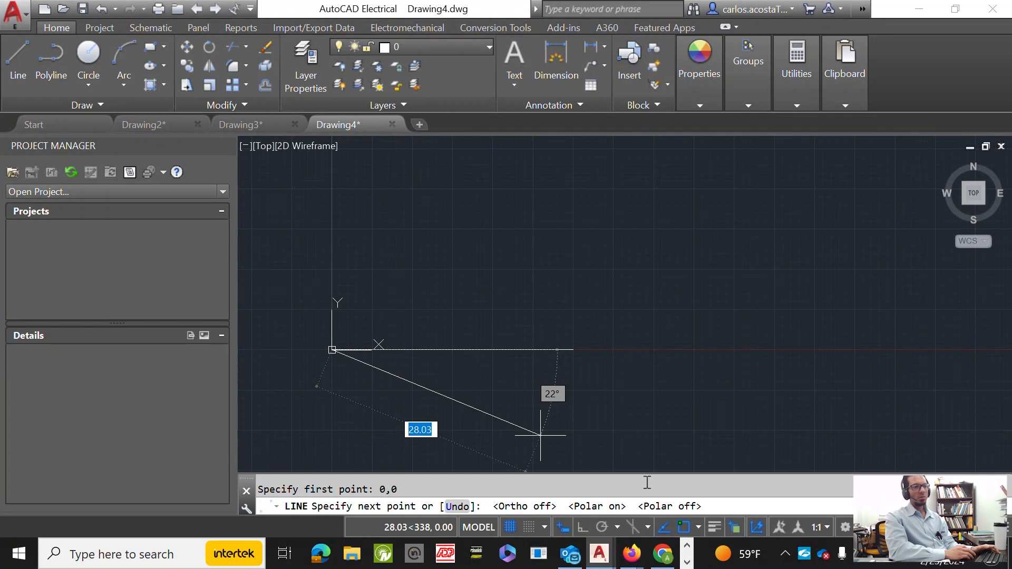
left_click(602, 527)
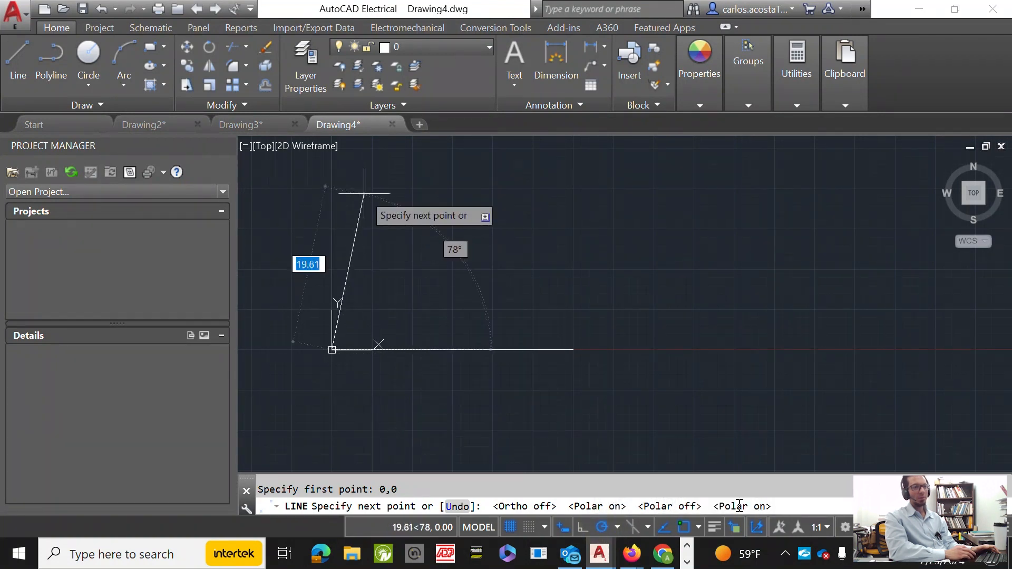
Finish the second line from the origin with a length of 15 units at an angle of 45°, and end the Line command.
type("15")
key("Tab")
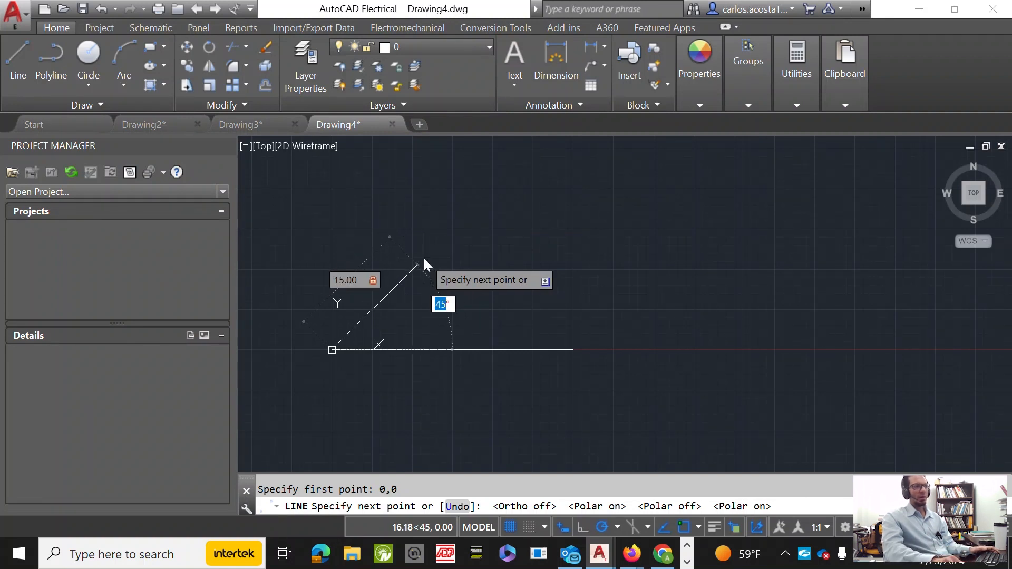
type("45")
key("Return")
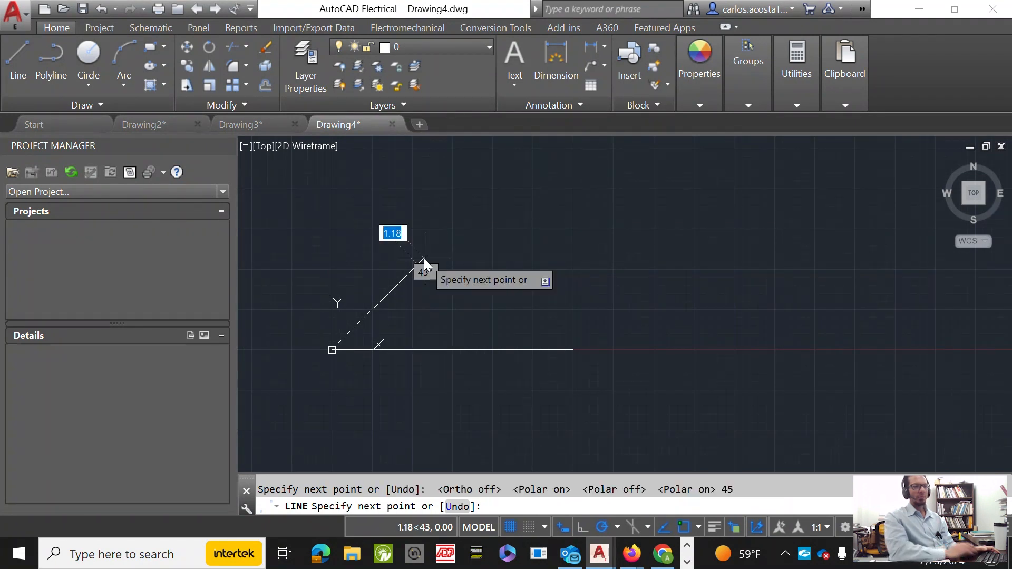
right_click(733, 330)
left_click(770, 356)
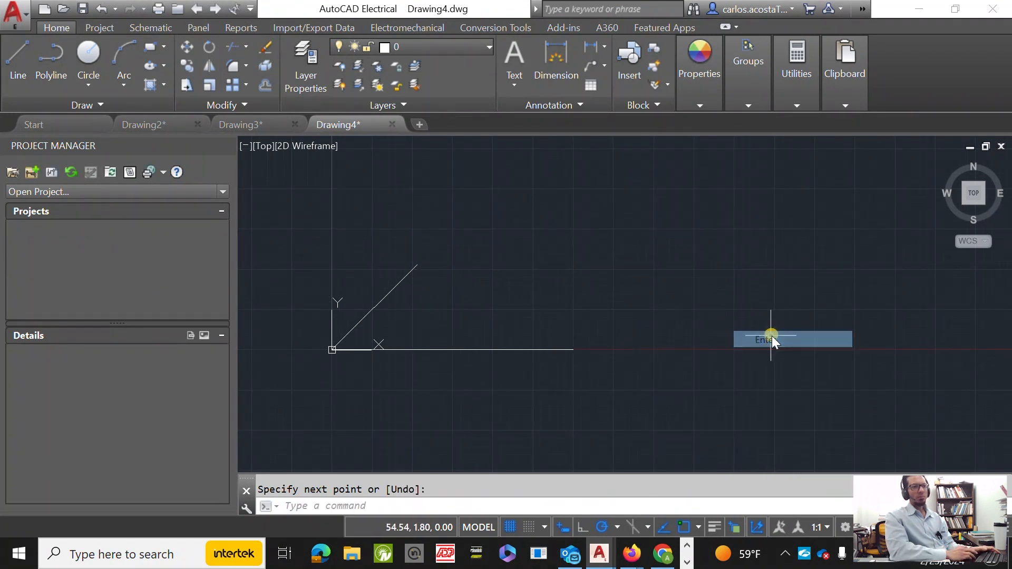
Turn off polar tracking and start a new line with its first point at 1,5.
left_click(602, 527)
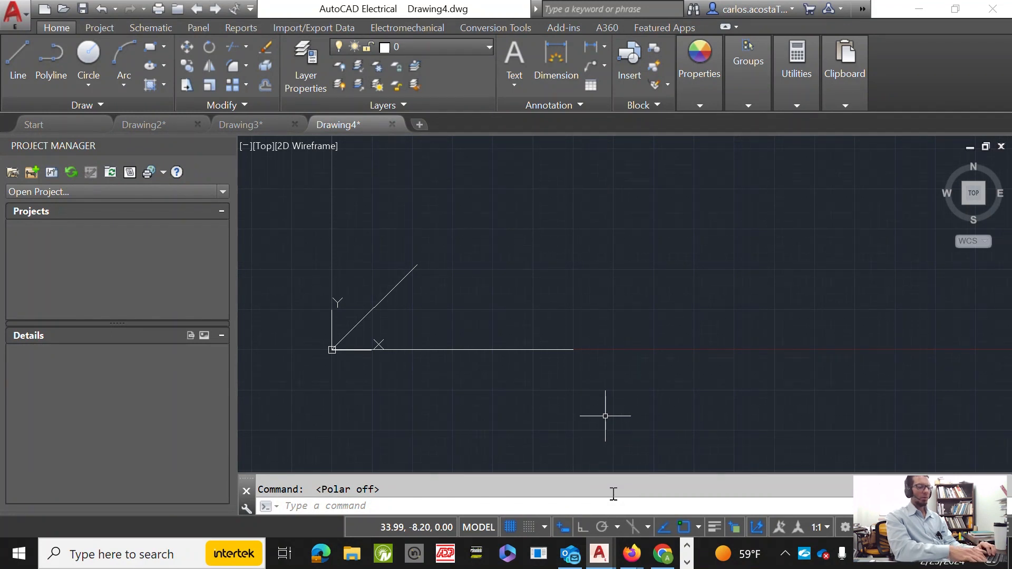
type("LI")
key("Down")
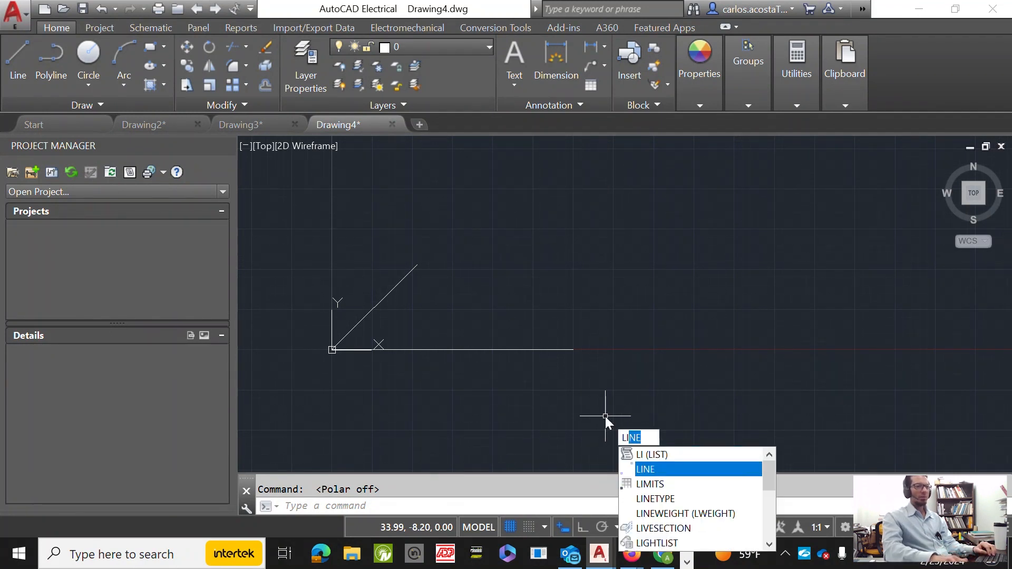
key("Return")
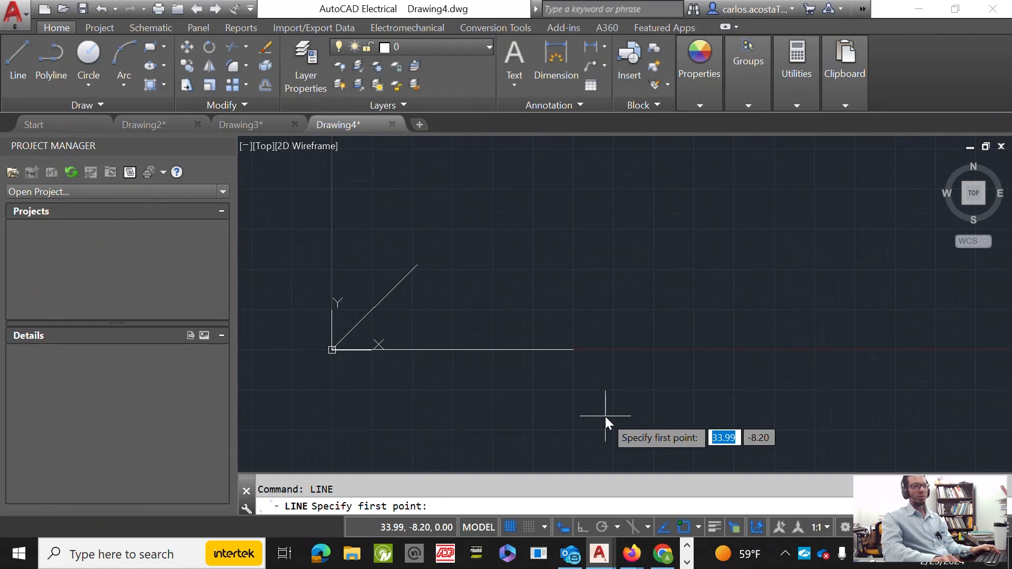
type("1")
key("Tab")
type("5")
key("Return")
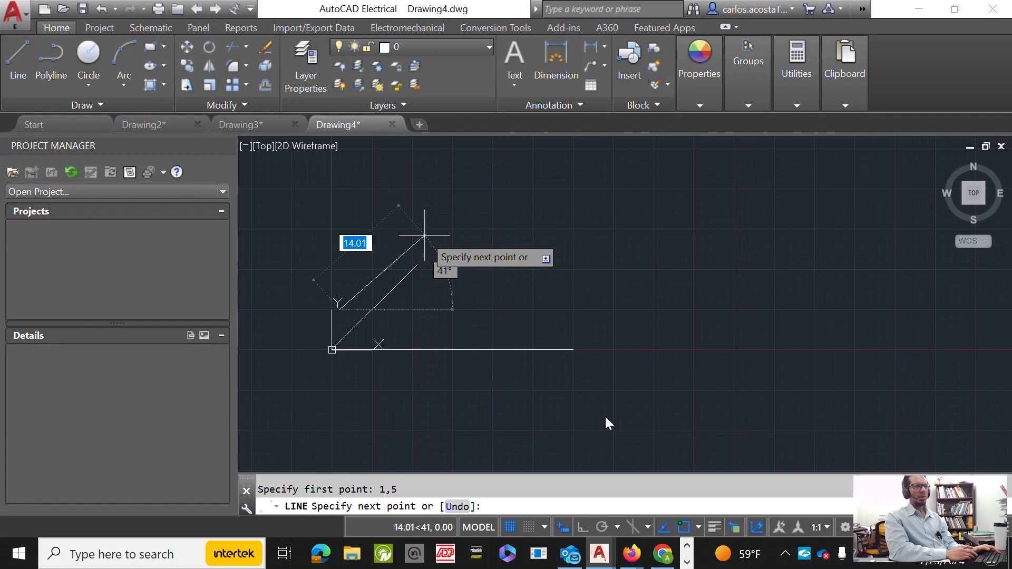
type("@")
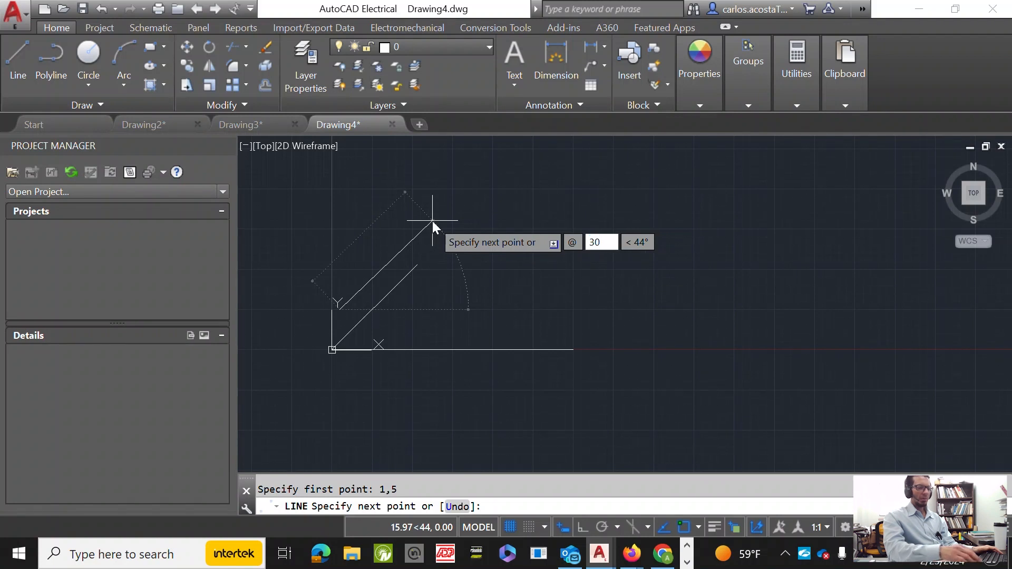
type("30")
key("Tab")
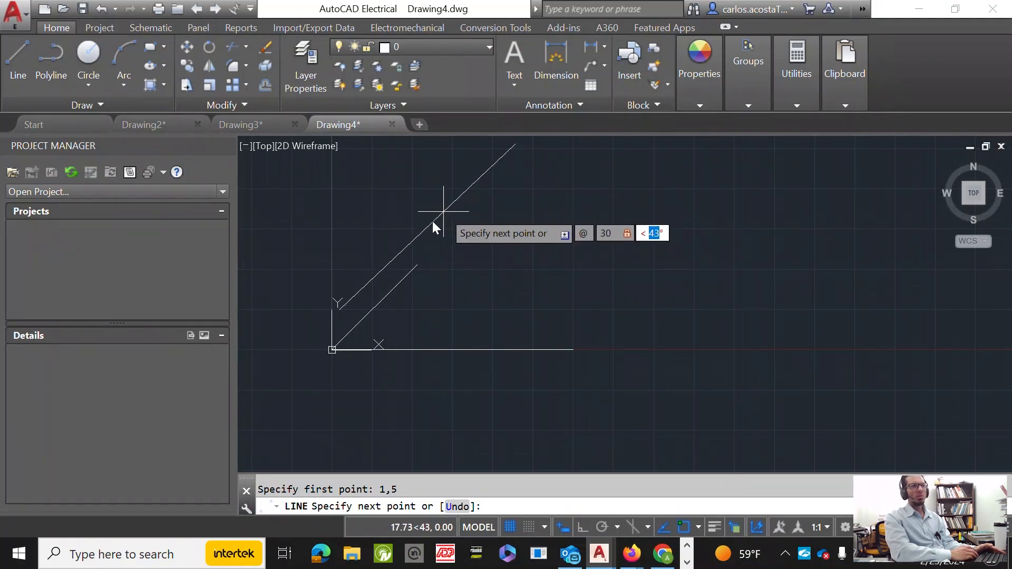
scroll(432, 221, "down", 2)
middle_click_drag(432, 221, 500, 241)
scroll(676, 359, "up", 2)
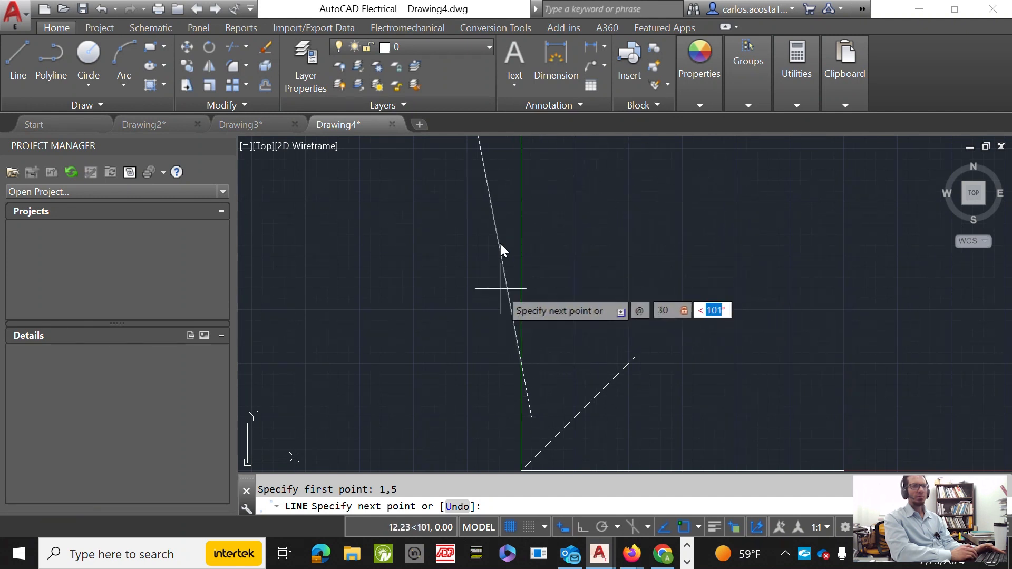
scroll(411, 325, "down", 4)
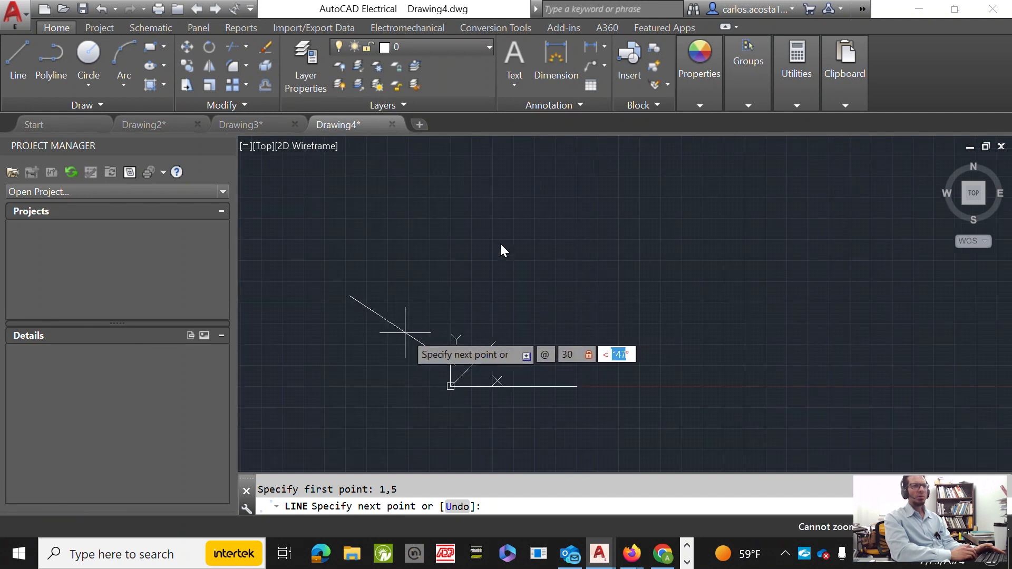
scroll(506, 337, "up", 3)
type("5")
key("Return")
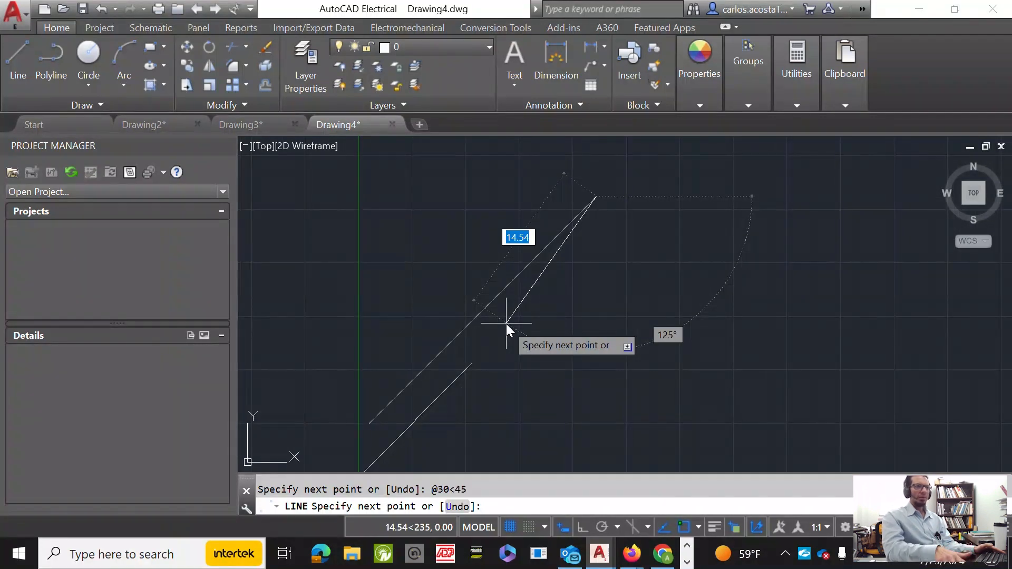
key("Return")
scroll(506, 330, "down", 2)
scroll(431, 391, "up", 3)
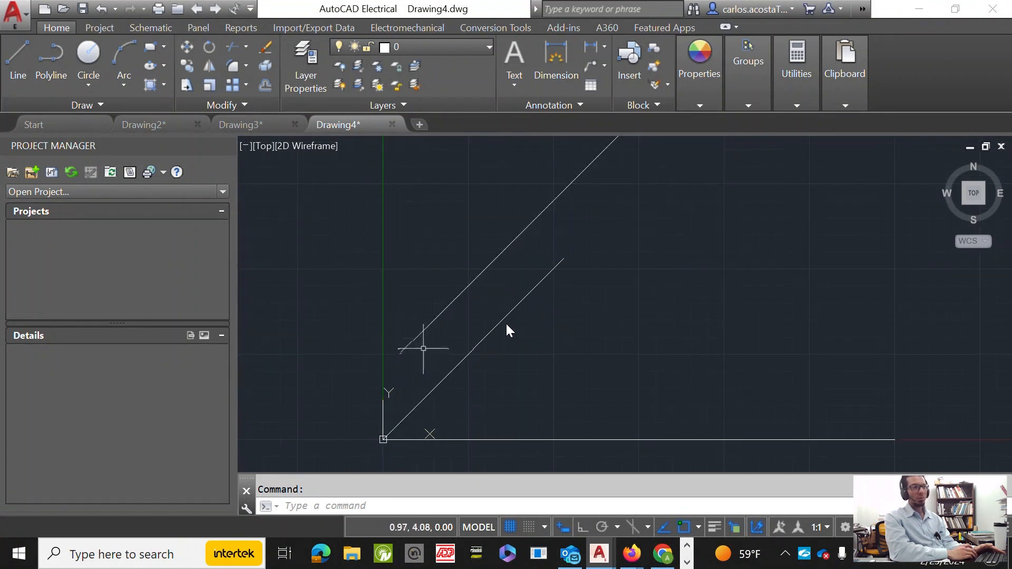
scroll(423, 348, "down", 2)
scroll(554, 232, "down", 2)
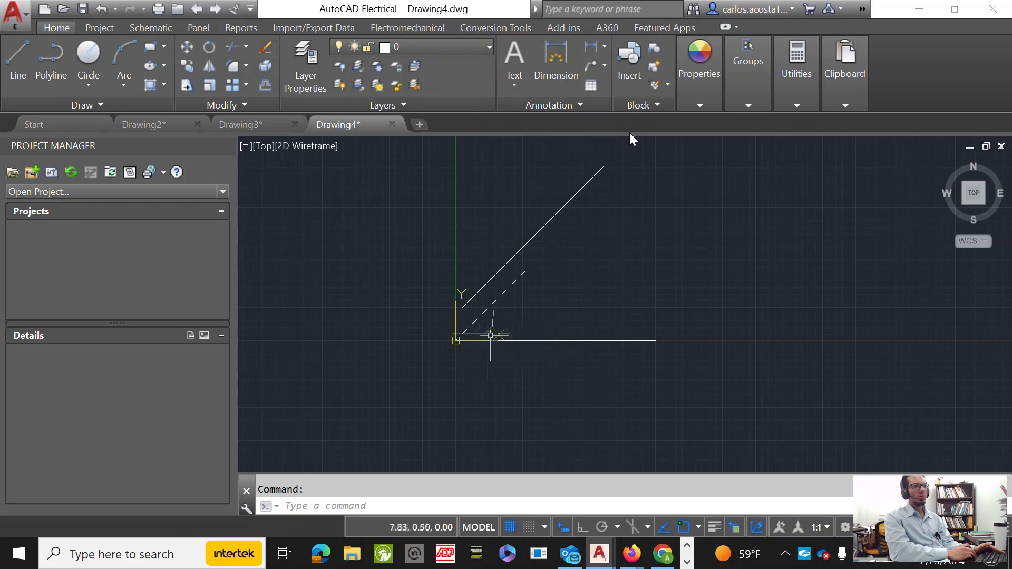
scroll(630, 138, "up", 3)
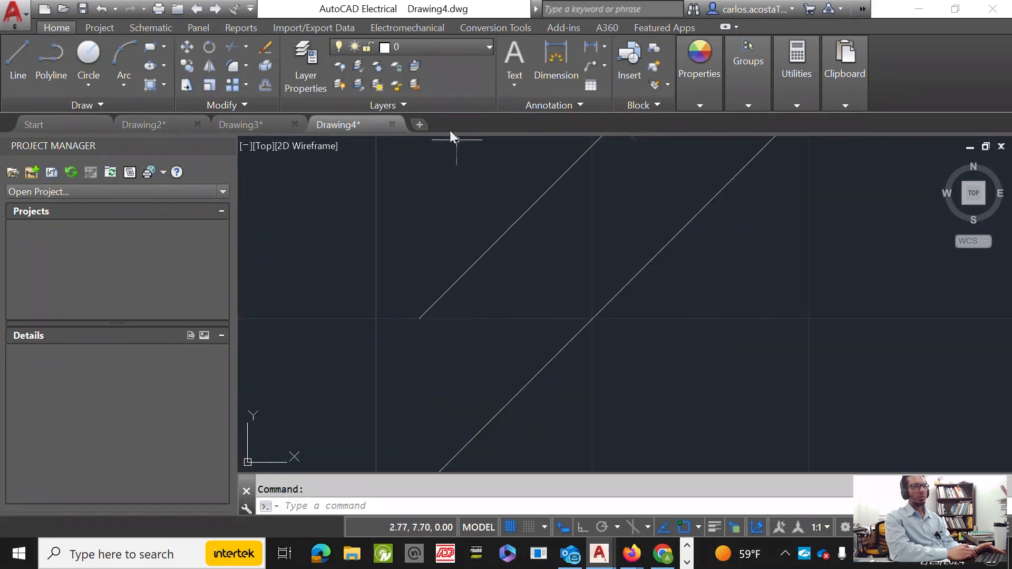
right_click(315, 195)
left_click(356, 204)
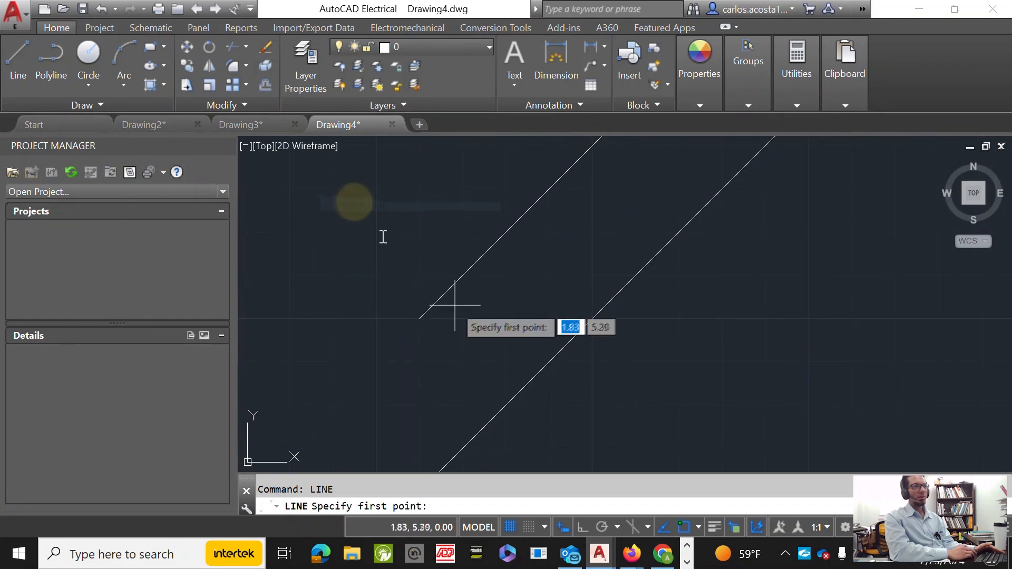
left_click(419, 318)
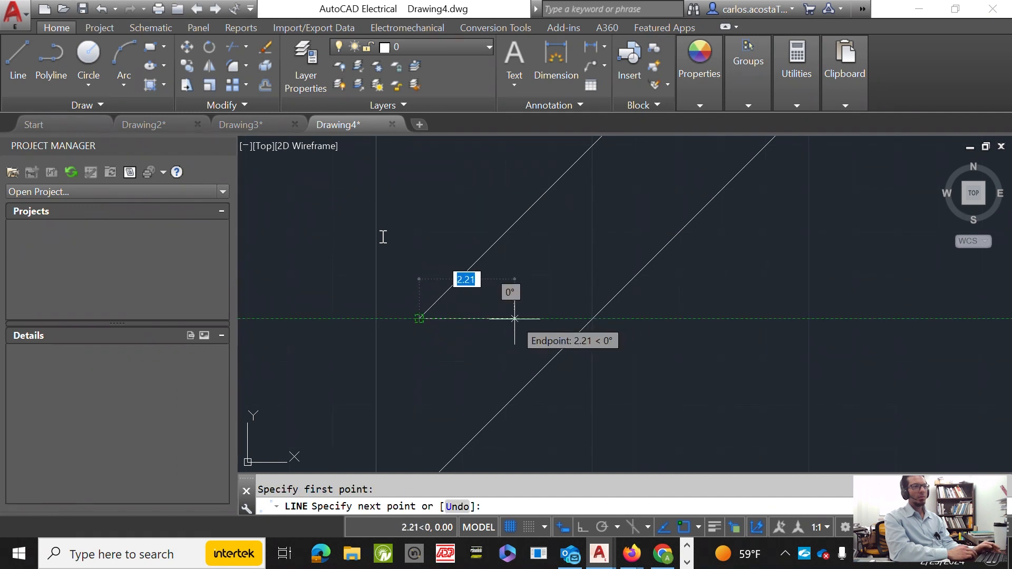
key("Escape")
scroll(506, 316, "down", 8)
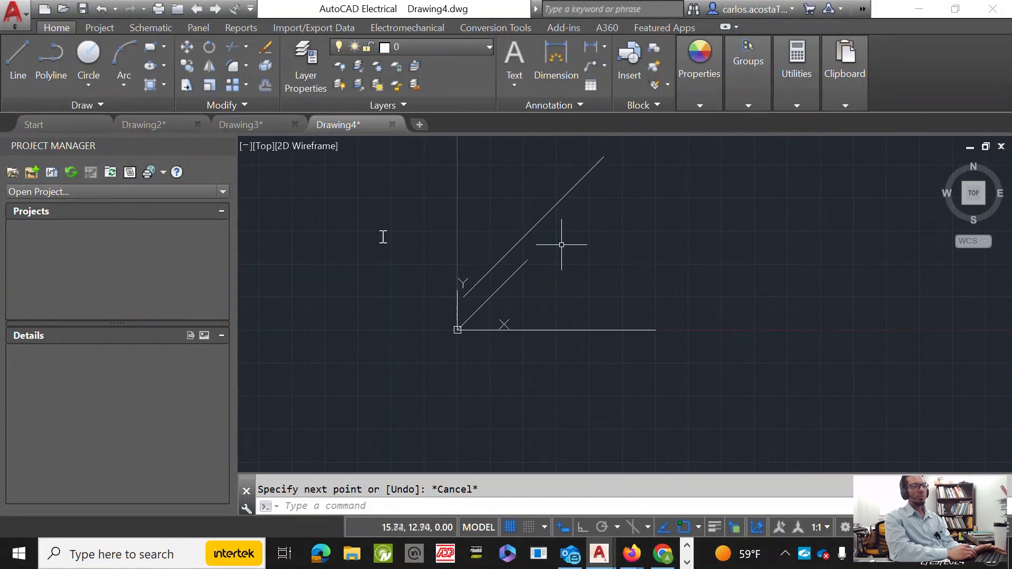
scroll(632, 281, "up", 2)
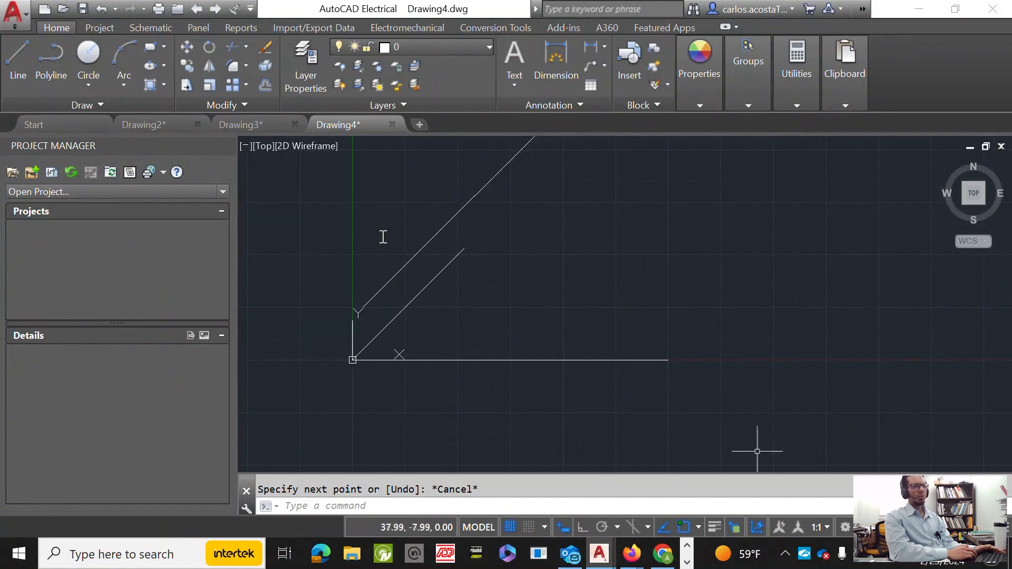
Erase the horizontal line and both diagonal lines from the drawing.
left_click(678, 424)
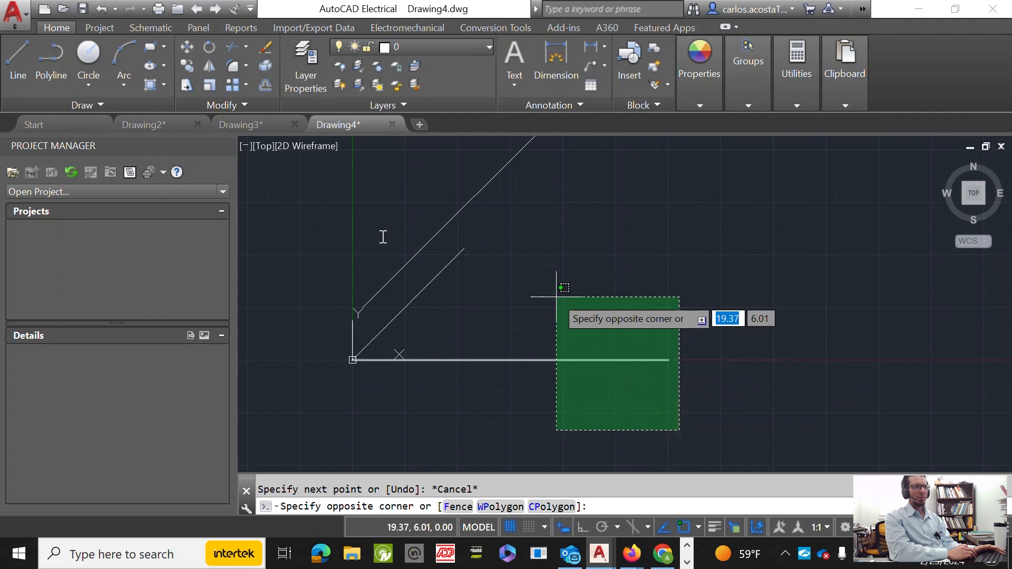
key("Escape")
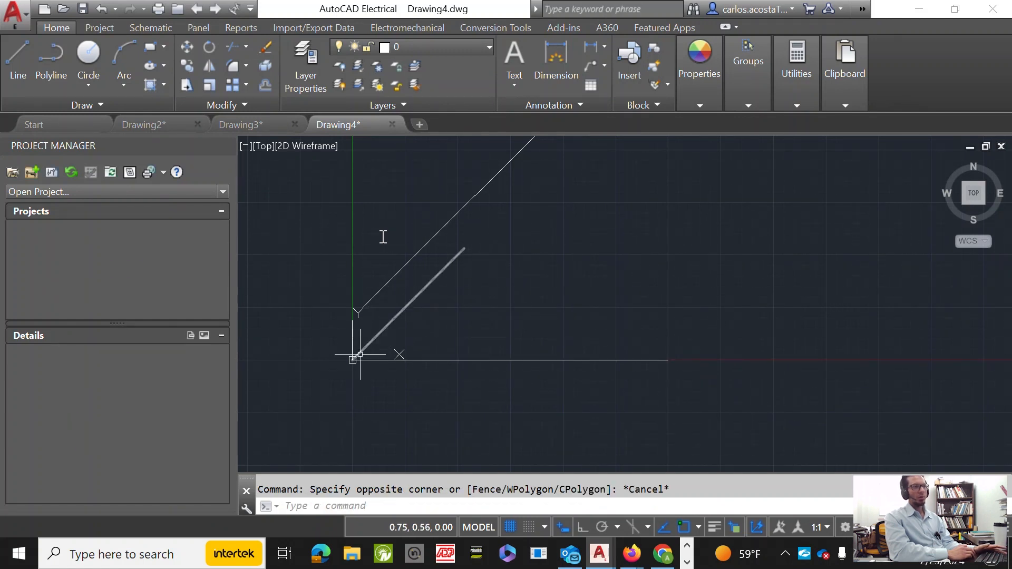
scroll(495, 378, "down", 2)
left_click(524, 358)
key("Escape")
left_click(560, 402)
left_click(435, 238)
key("Delete")
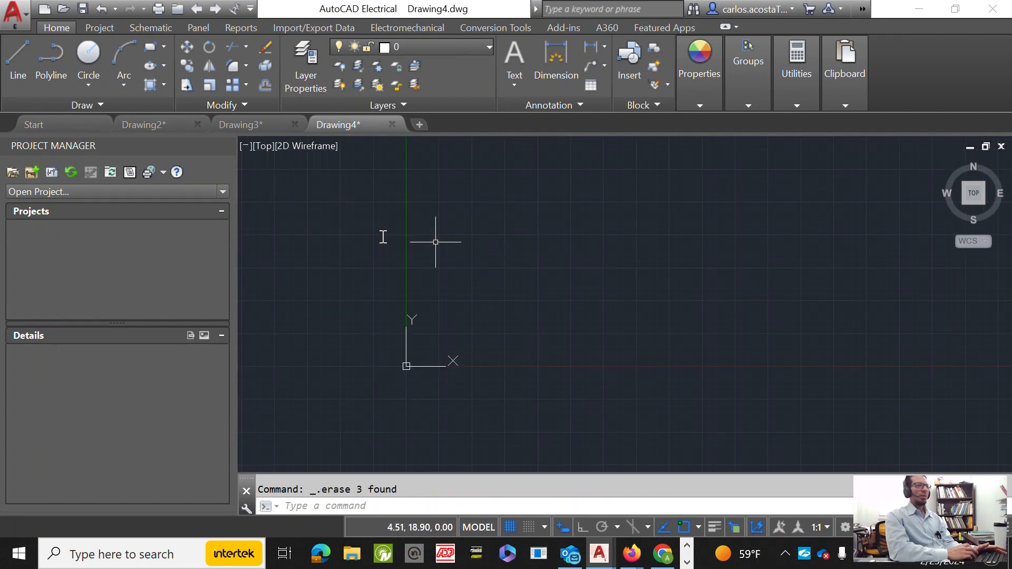
left_click(56, 48)
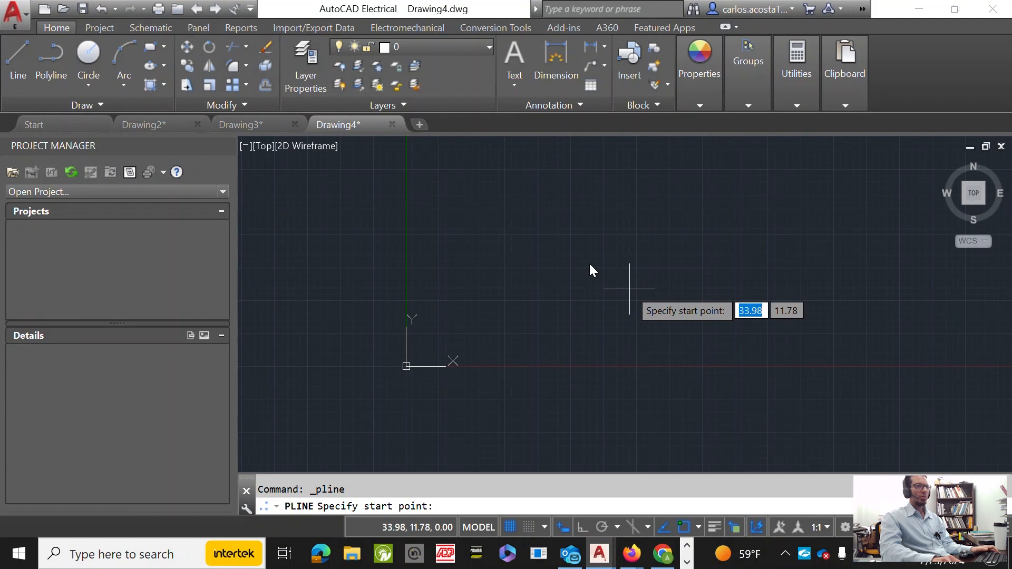
type("0")
key("Tab")
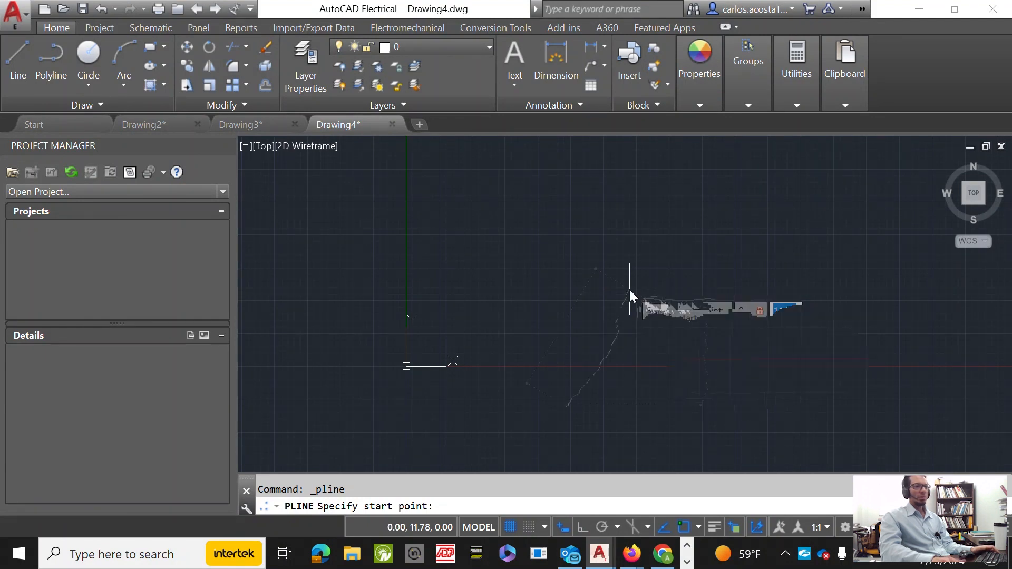
key("Return")
key("Escape")
right_click(712, 297)
left_click(758, 41)
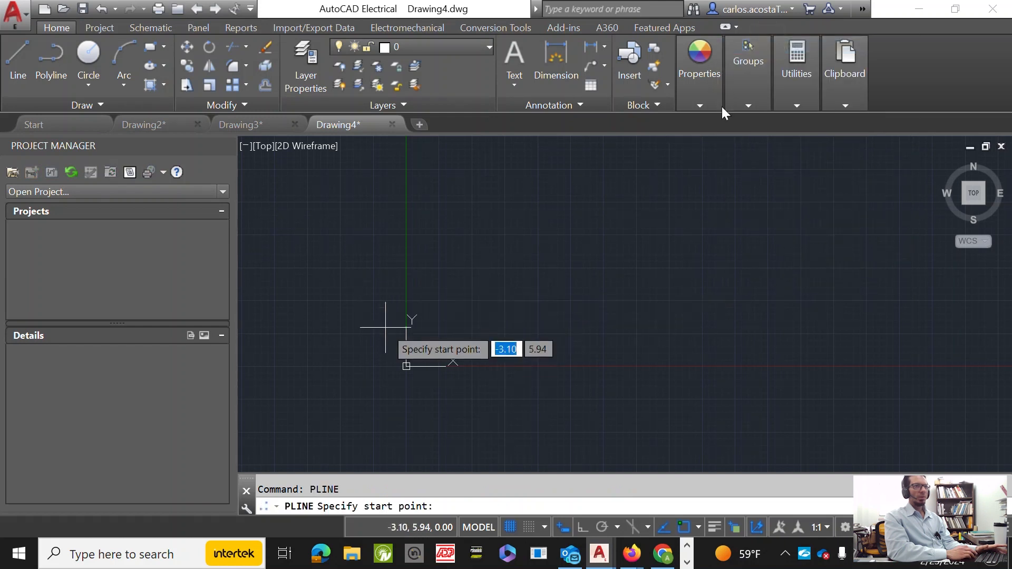
key("Escape")
Start a polyline at 0,0 and, with Ortho mode on, add a 20-unit segment straight up and a 12-unit horizontal segment in the positive X direction.
left_click(59, 54)
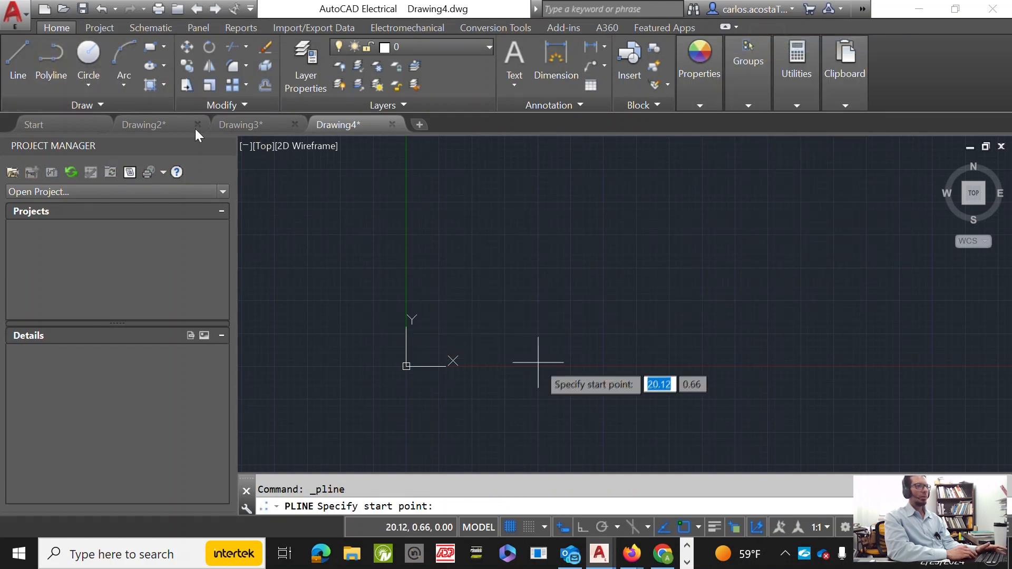
type("0,0")
key("Return")
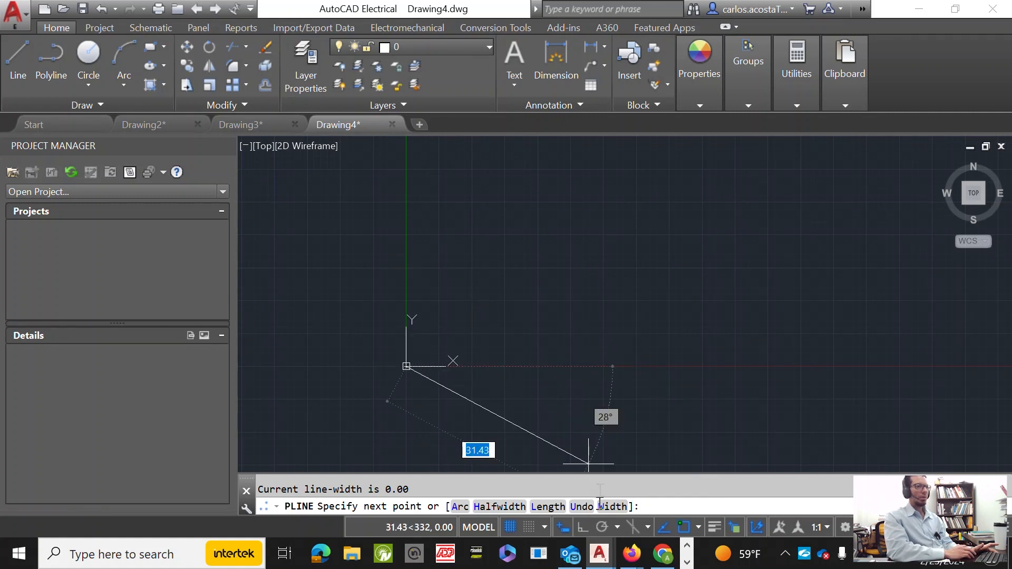
left_click(582, 527)
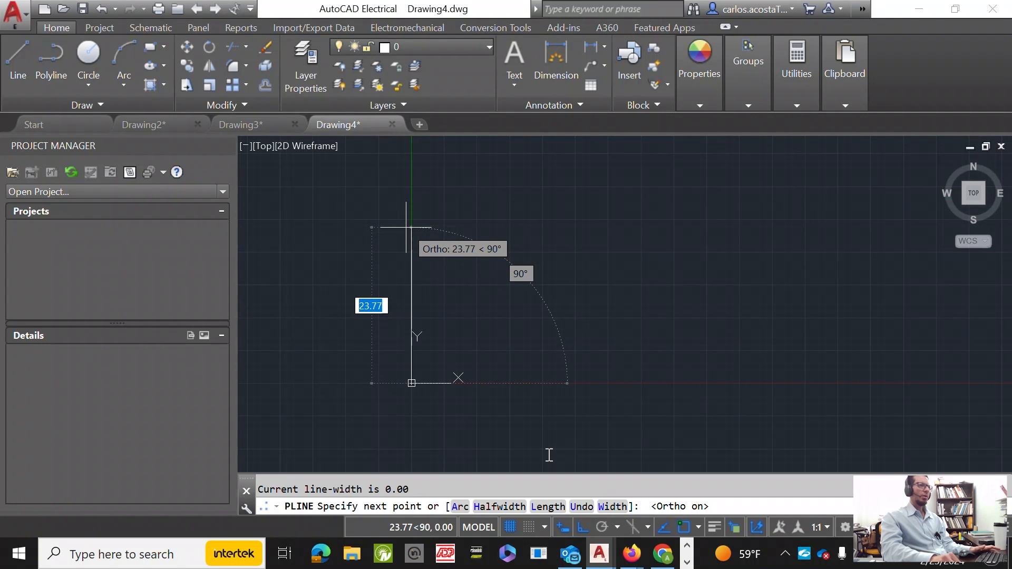
type("20")
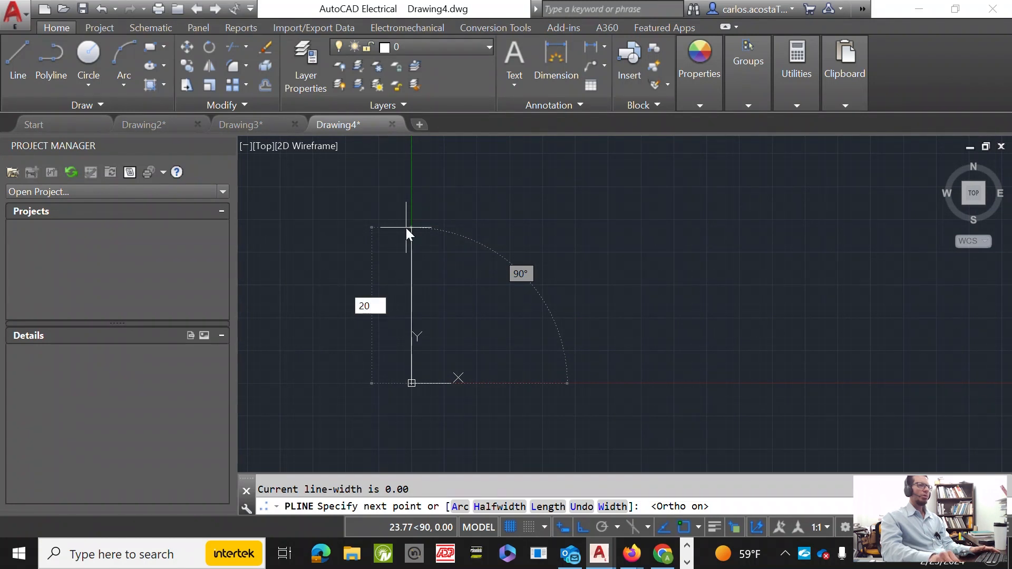
key("Return")
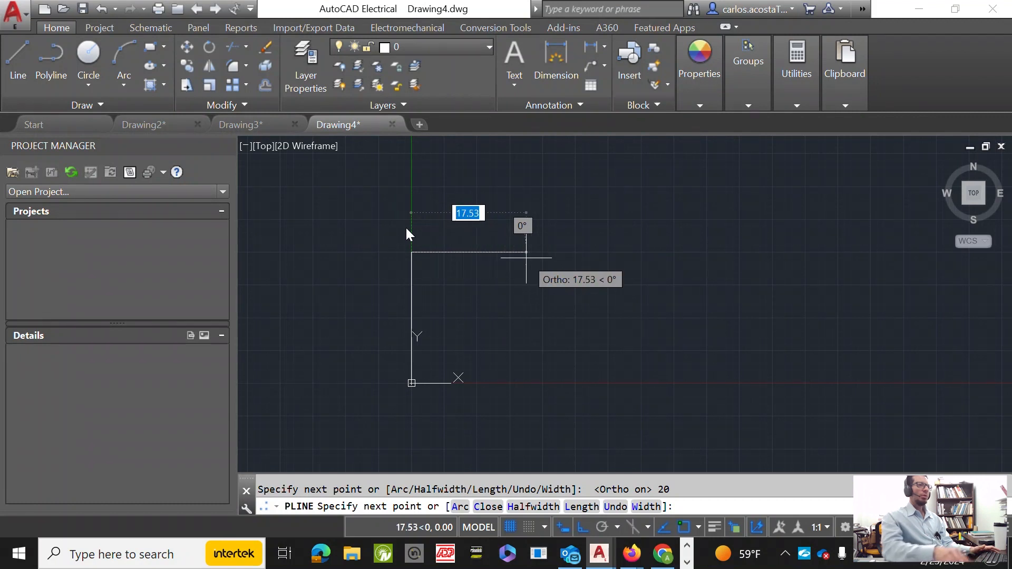
type("12")
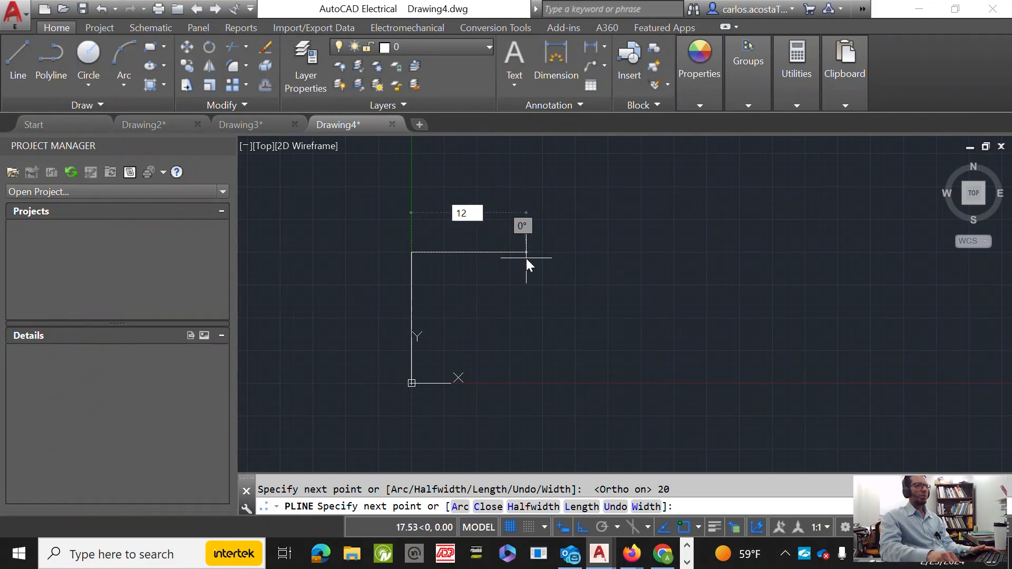
key("Return")
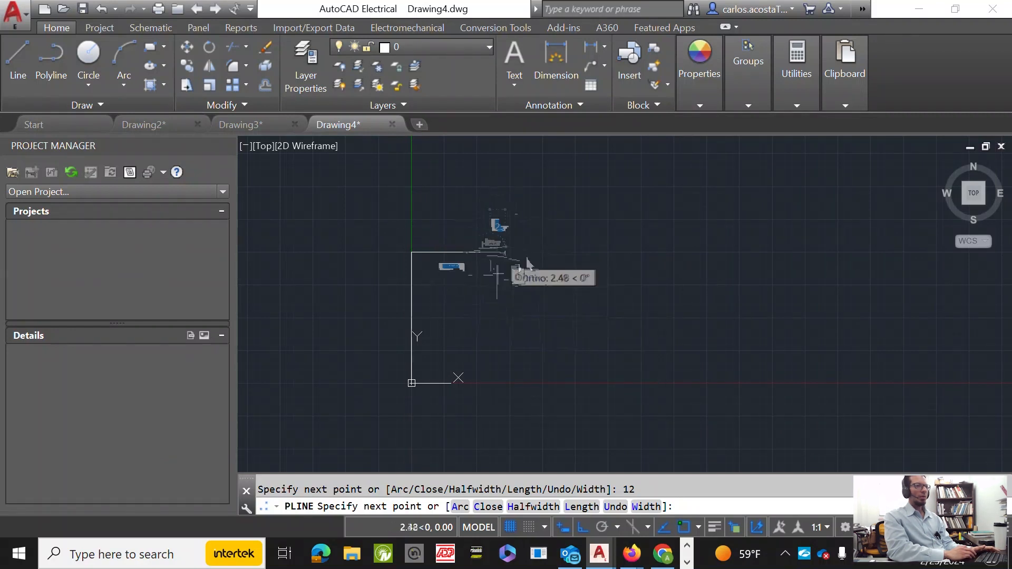
left_click(582, 527)
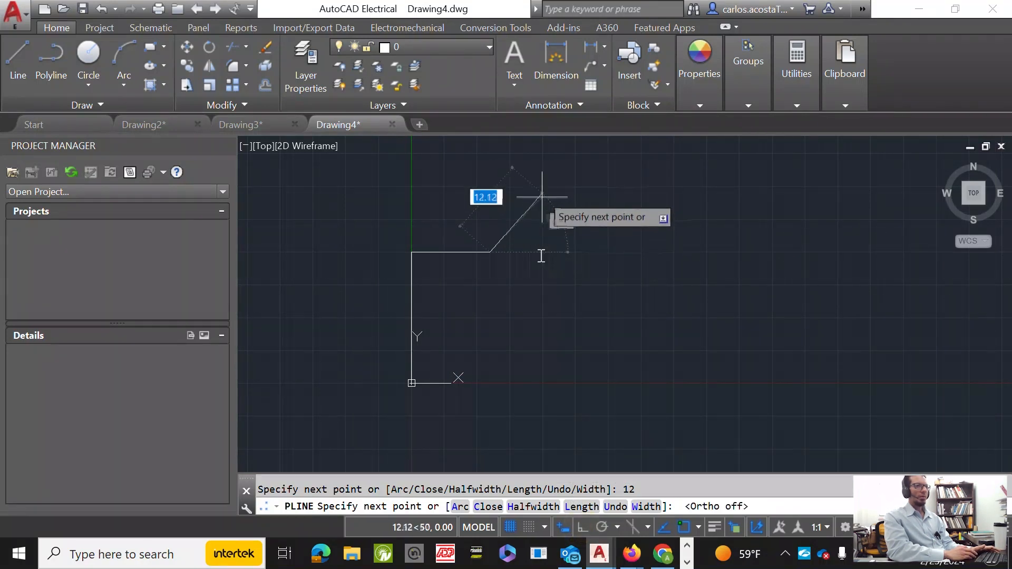
type("@")
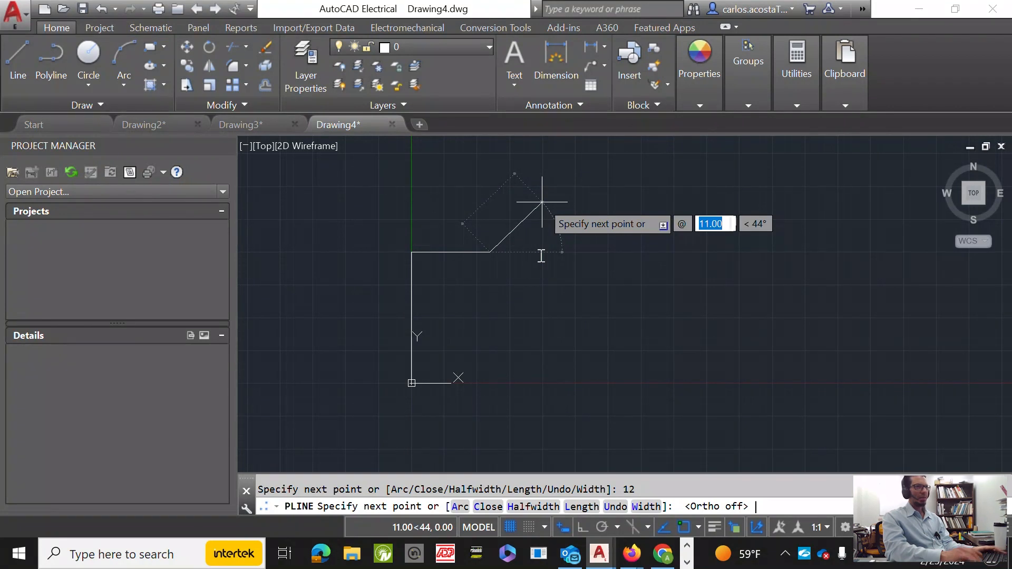
type("1")
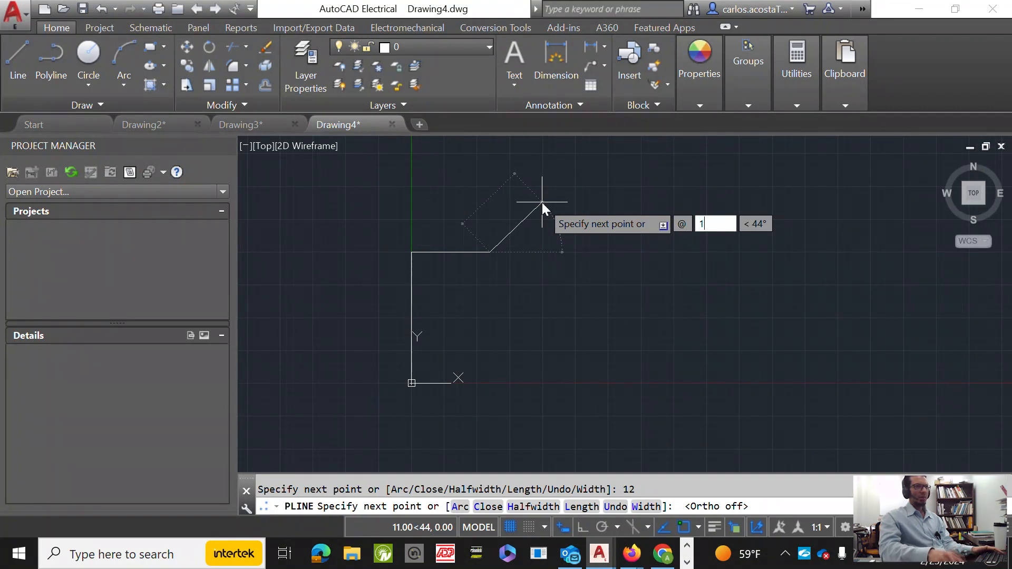
type("0")
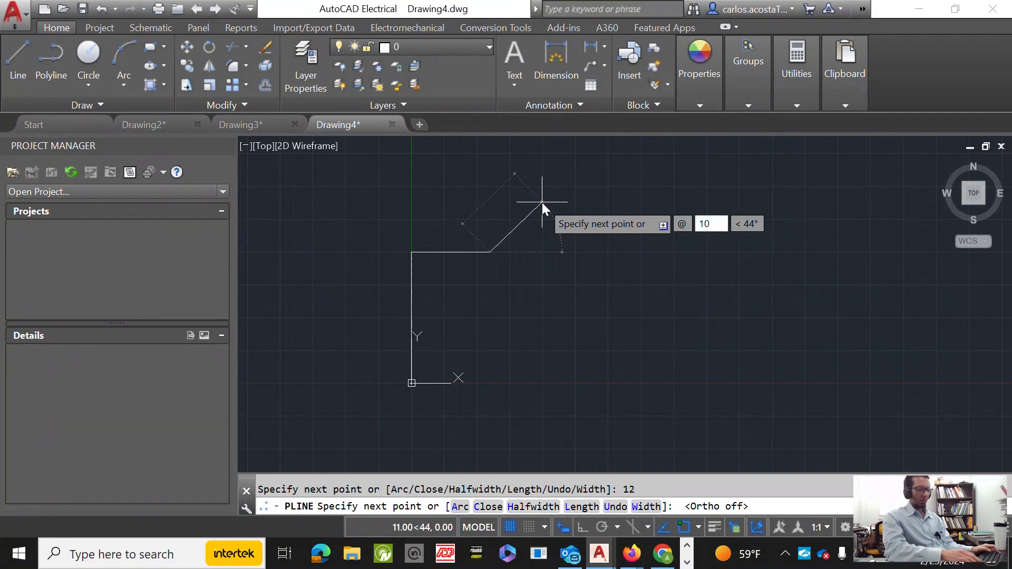
key("Tab")
type("45")
key("Return")
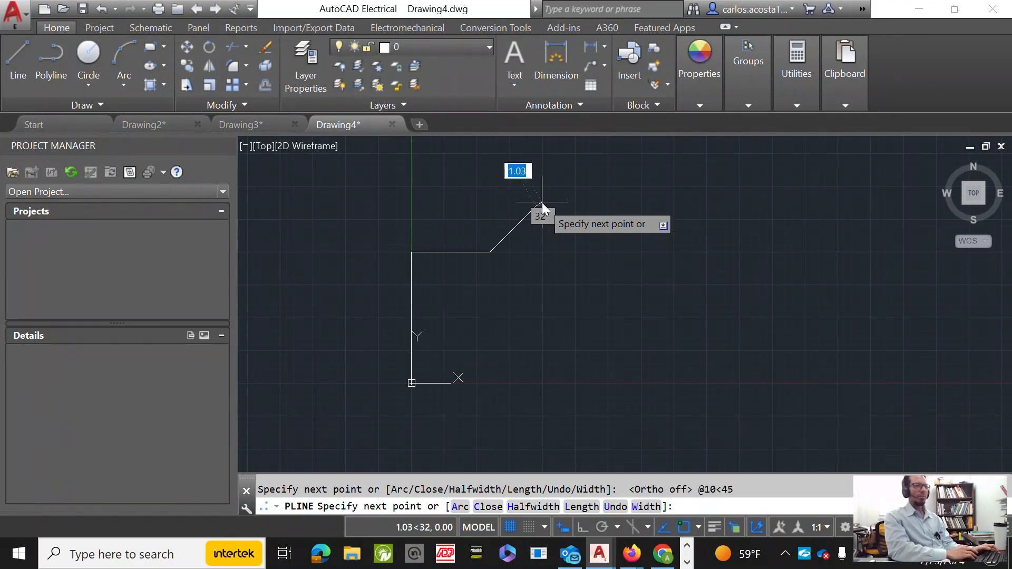
Turn Ortho mode back on and add a 10-unit horizontal polyline segment in the positive X direction.
left_click(583, 527)
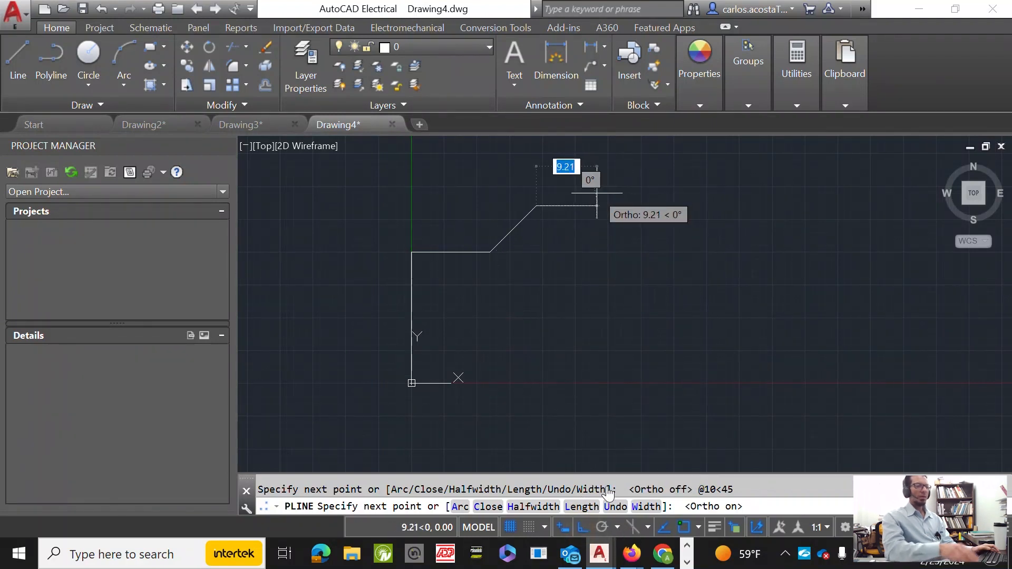
type("10")
key("Return")
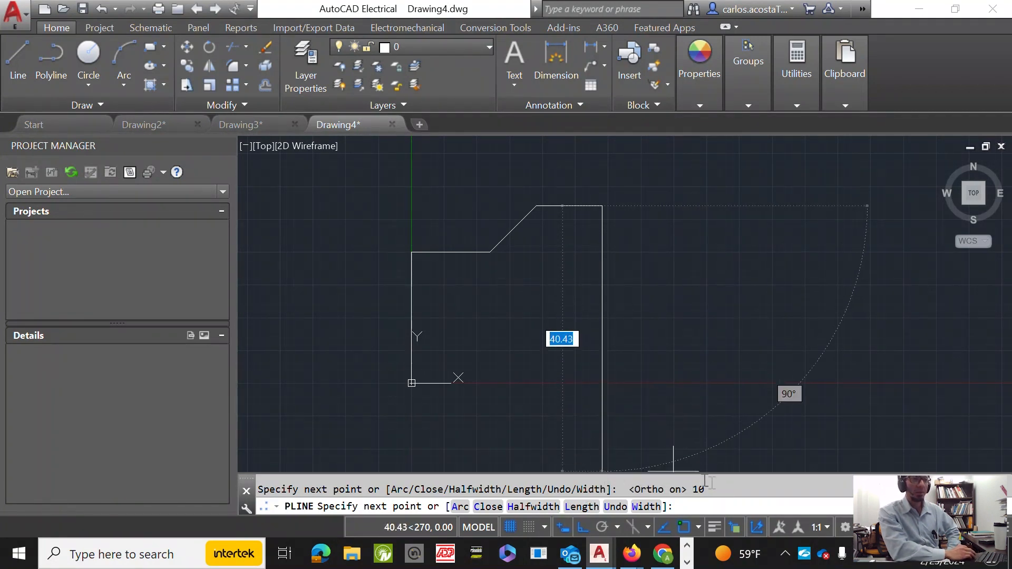
Enable the Extension object snap and add a vertical segment straight down, ending level with the polyline's start point at 0,0.
left_click(698, 527)
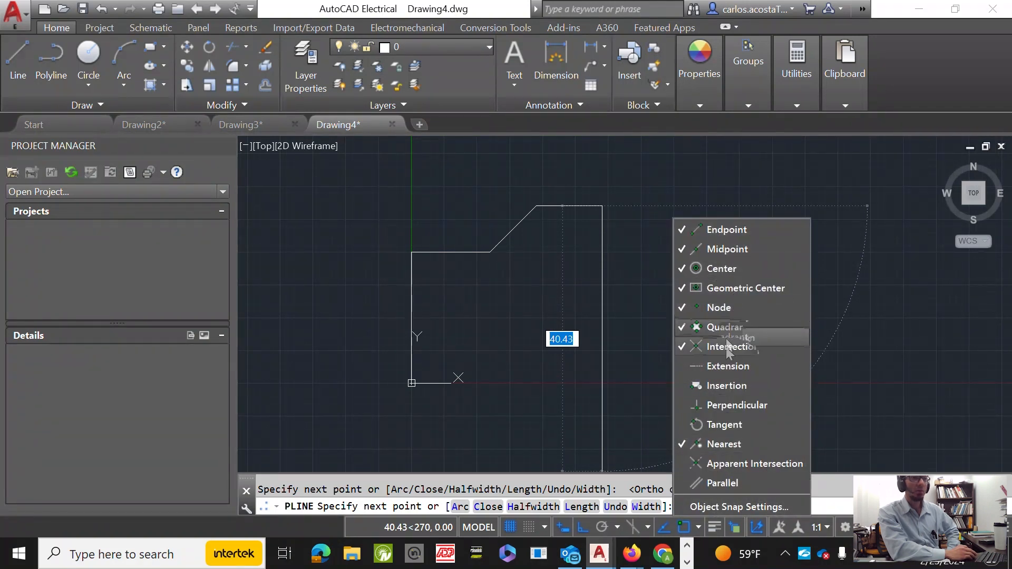
left_click(735, 366)
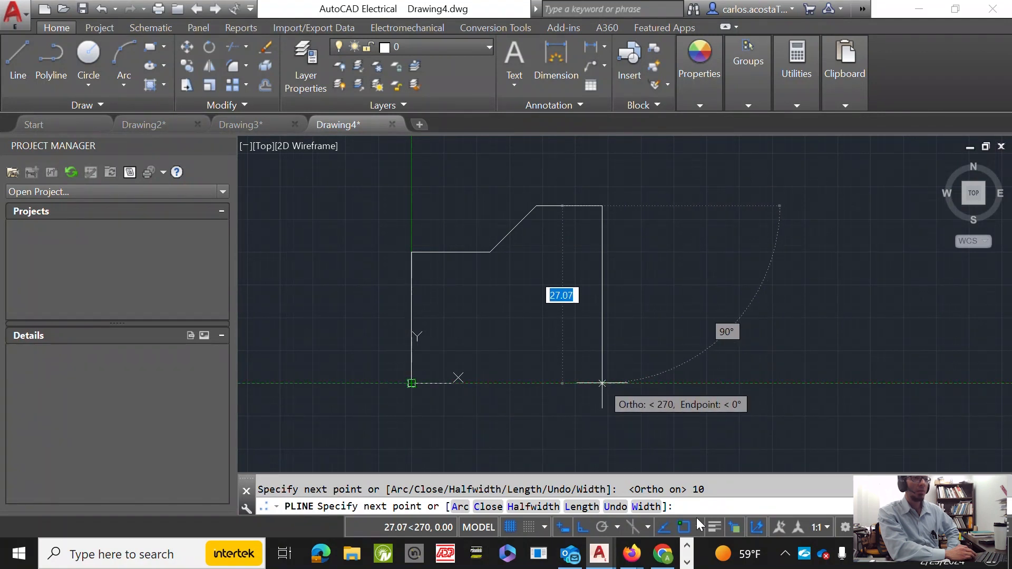
left_click(602, 383)
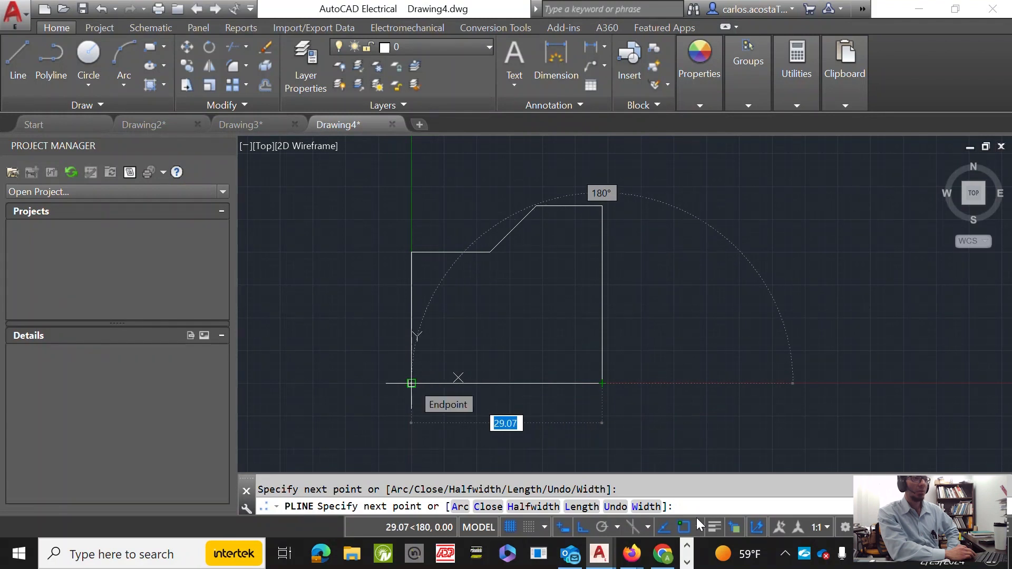
Close the outline with a horizontal segment back to its start point at 0,0 and end the polyline.
left_click(700, 527)
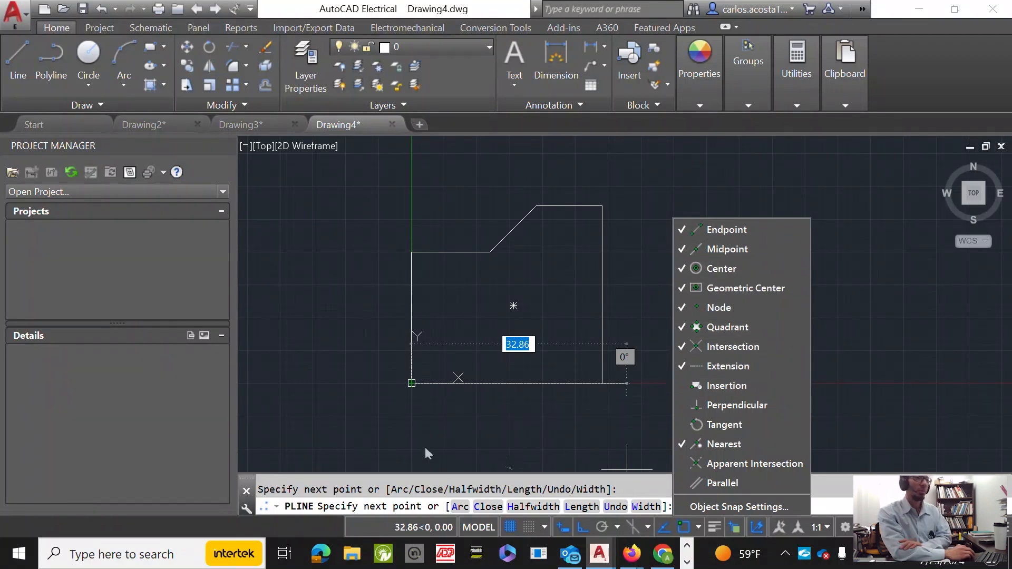
right_click(322, 414)
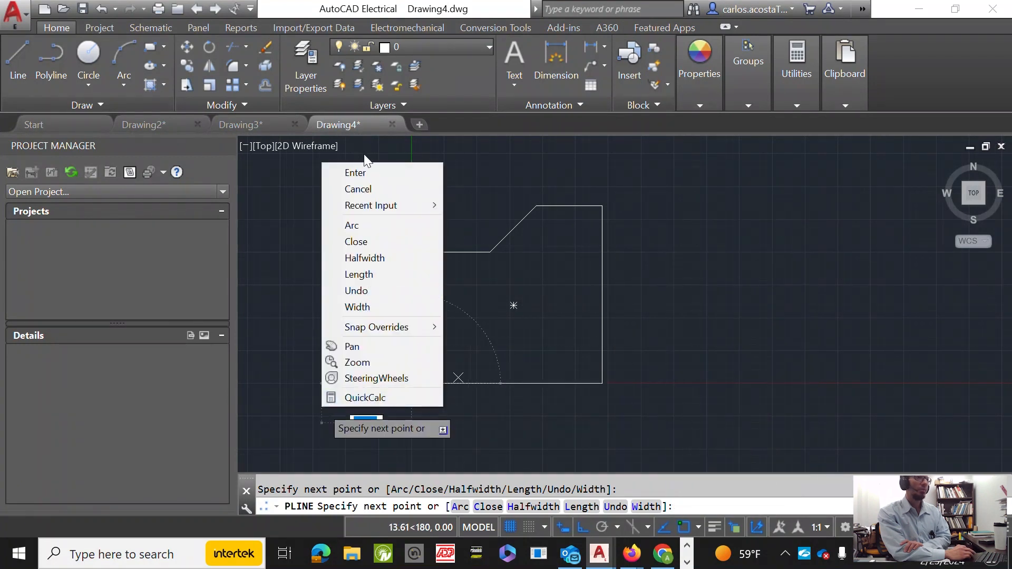
left_click(367, 173)
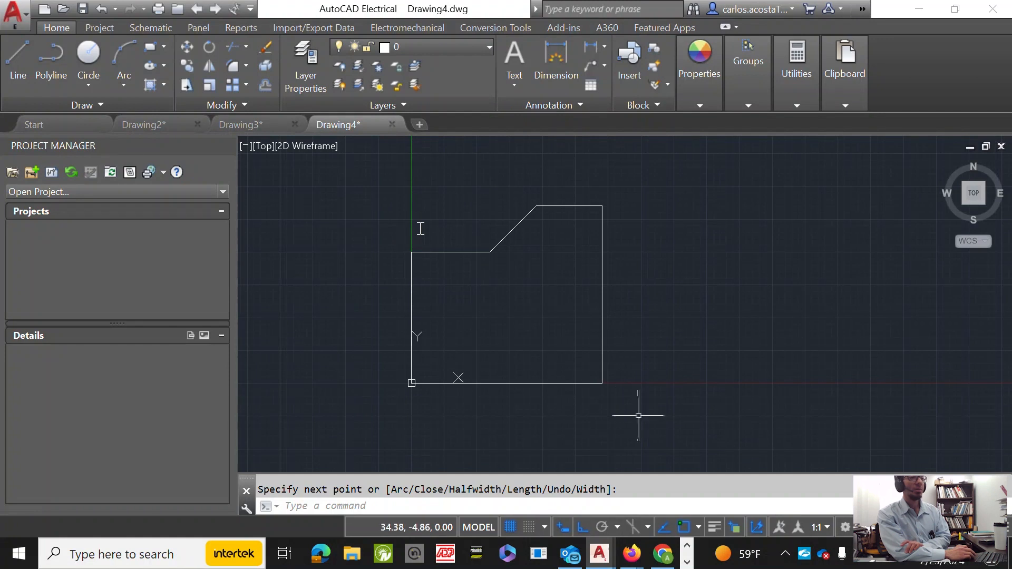
left_click(573, 78)
scroll(472, 300, "up", 2)
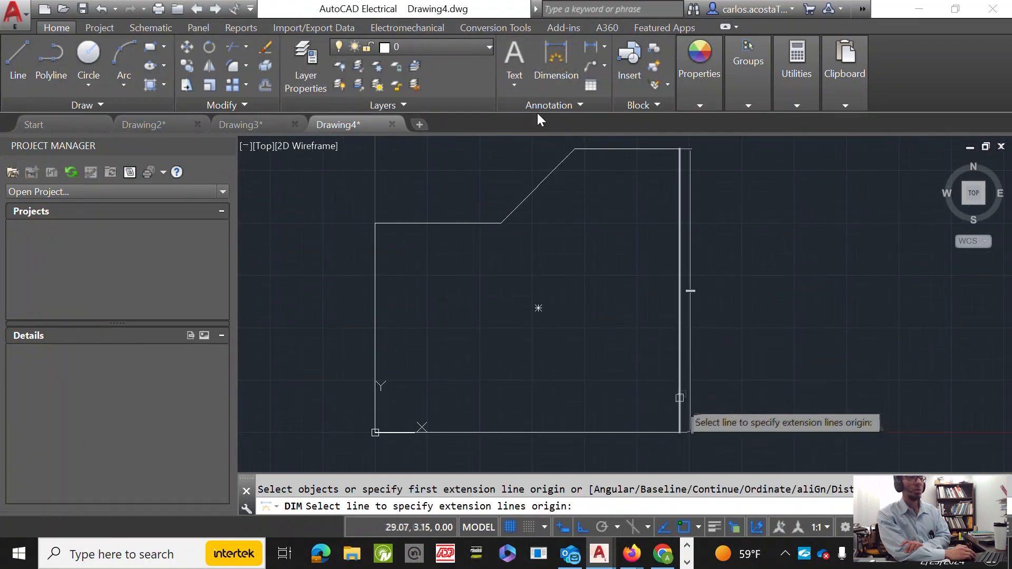
scroll(597, 306, "up", 4)
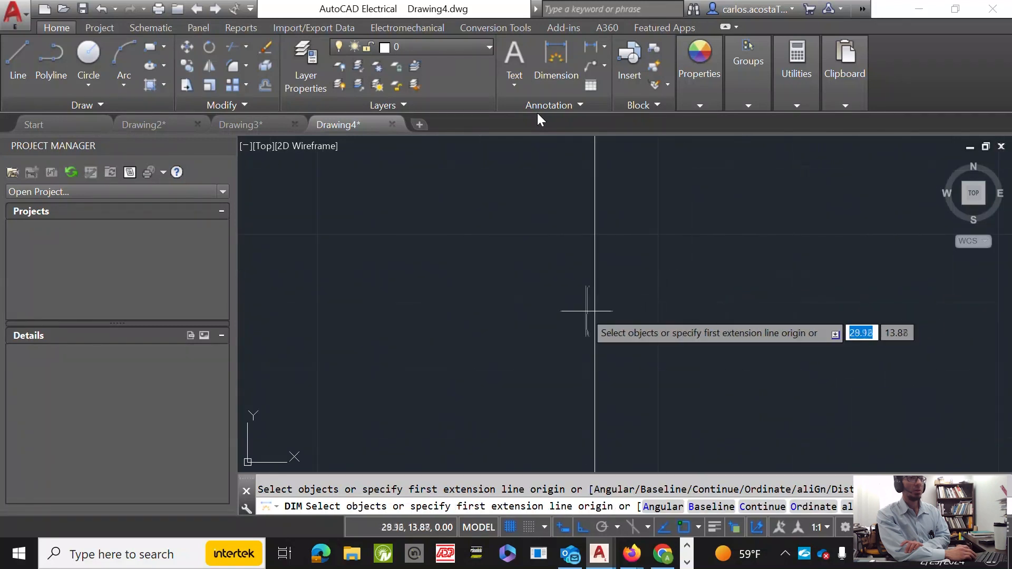
scroll(606, 296, "down", 5)
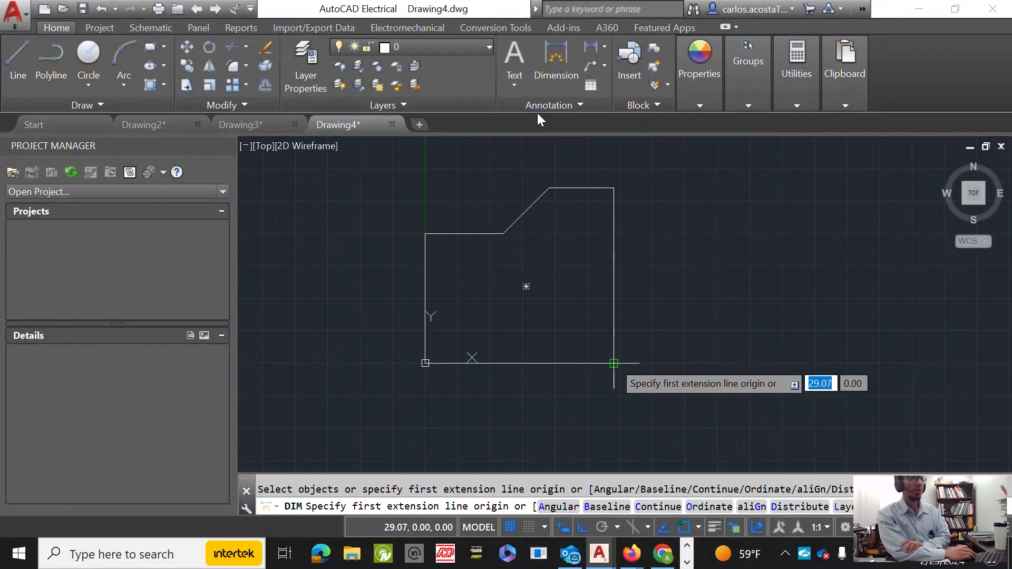
left_click(612, 363)
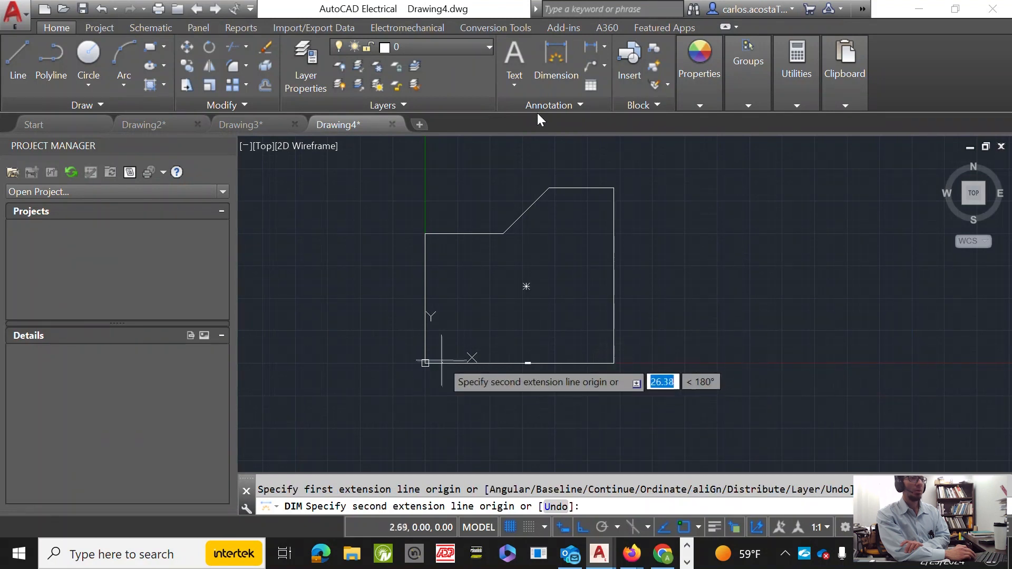
left_click(425, 362)
scroll(522, 394, "up", 4)
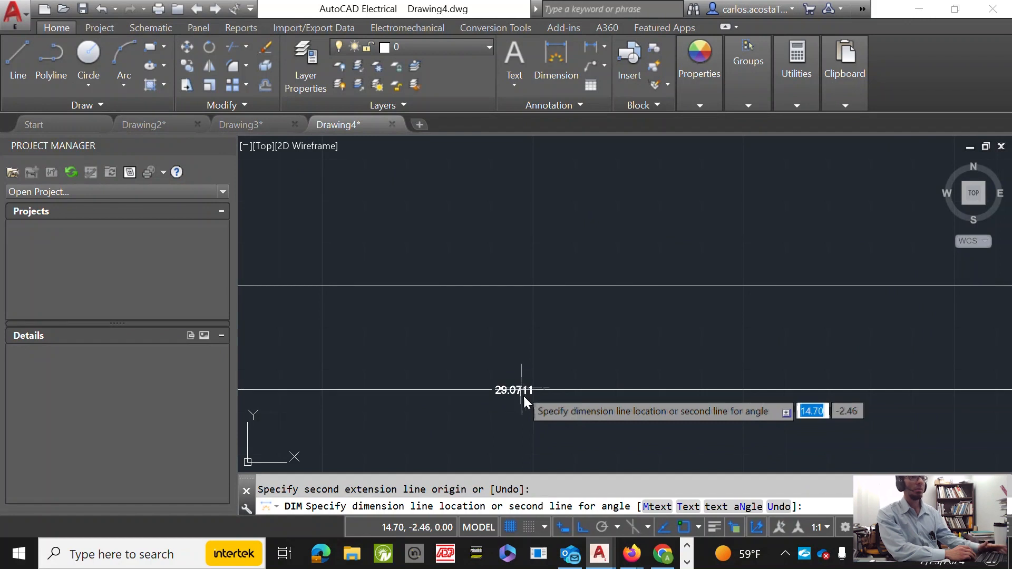
key("Escape")
scroll(785, 270, "down", 8)
key("Escape")
scroll(717, 270, "up", 4)
right_click(568, 331)
left_click(490, 198)
scroll(474, 242, "down", 4)
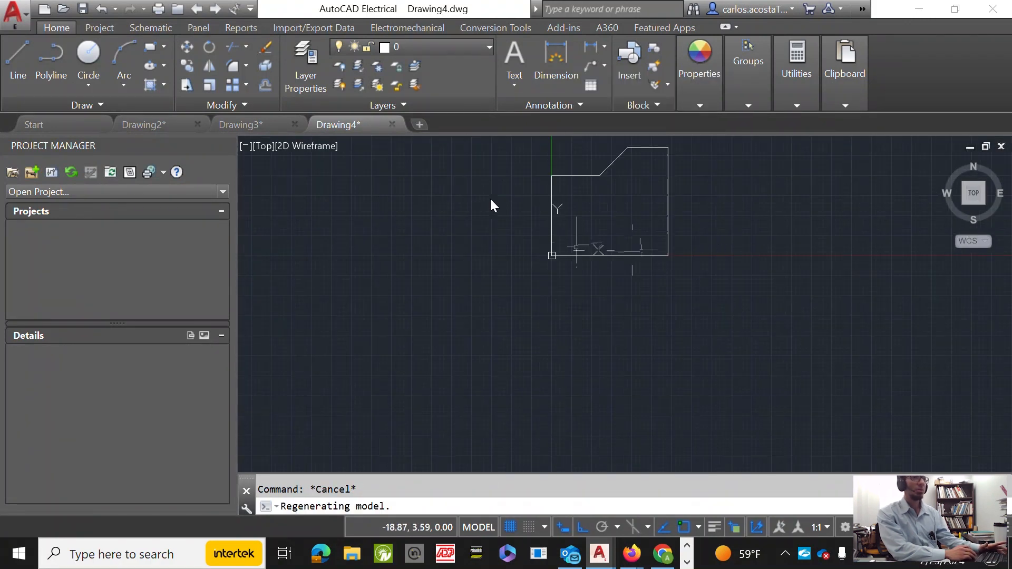
scroll(490, 206, "up", 5)
right_click(646, 262)
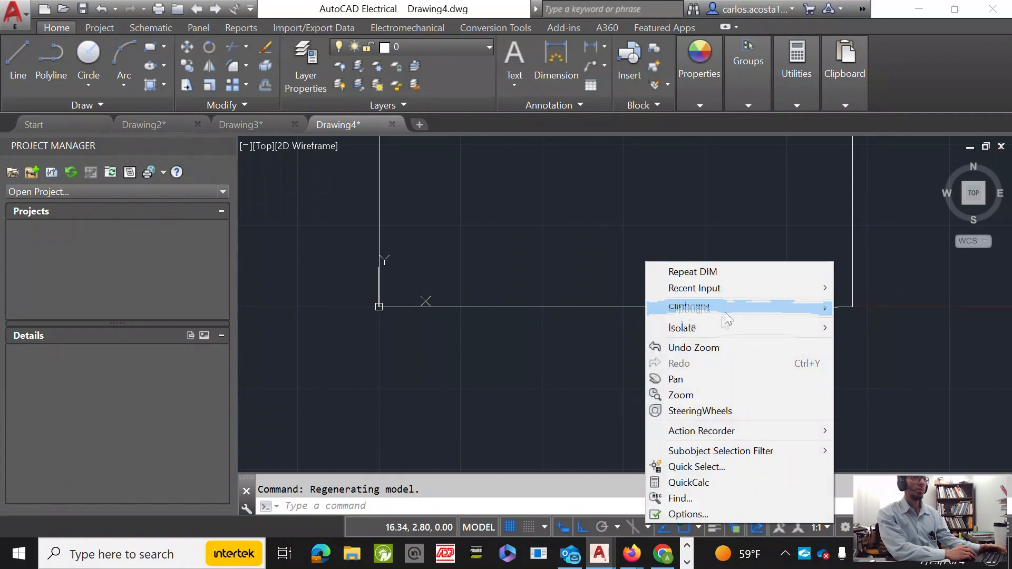
Dimension the length of the outline's bottom edge between its two corners, with the dimension line about 1 unit below it, and end the command.
left_click(559, 71)
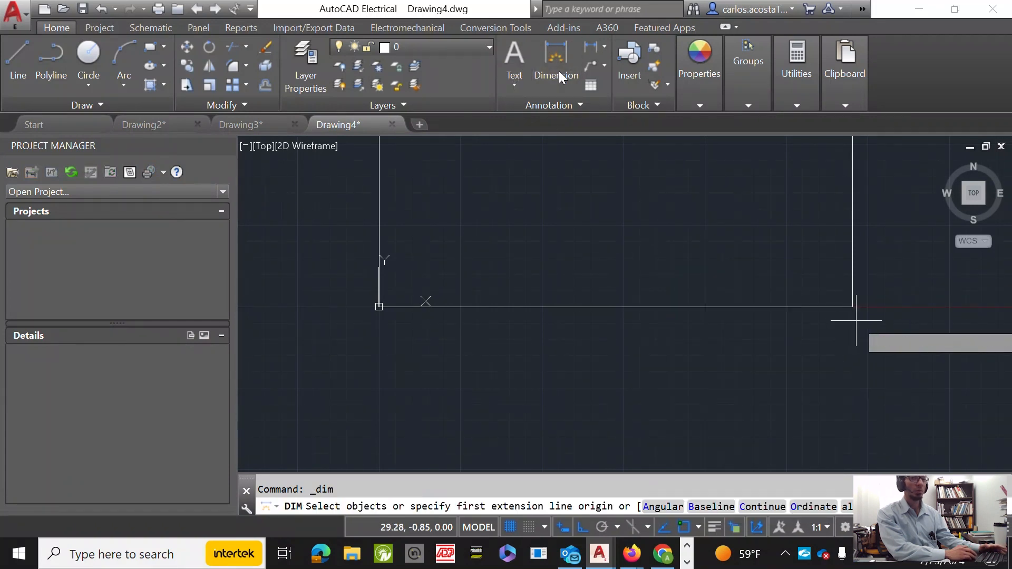
scroll(851, 311, "up", 2)
left_click(858, 320)
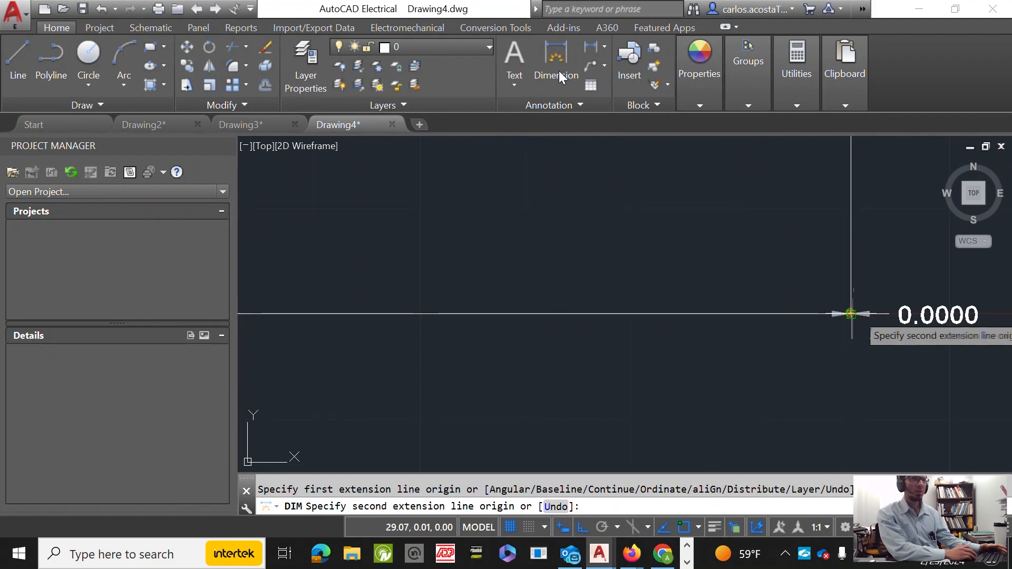
scroll(853, 316, "down", 2)
scroll(414, 326, "up", 2)
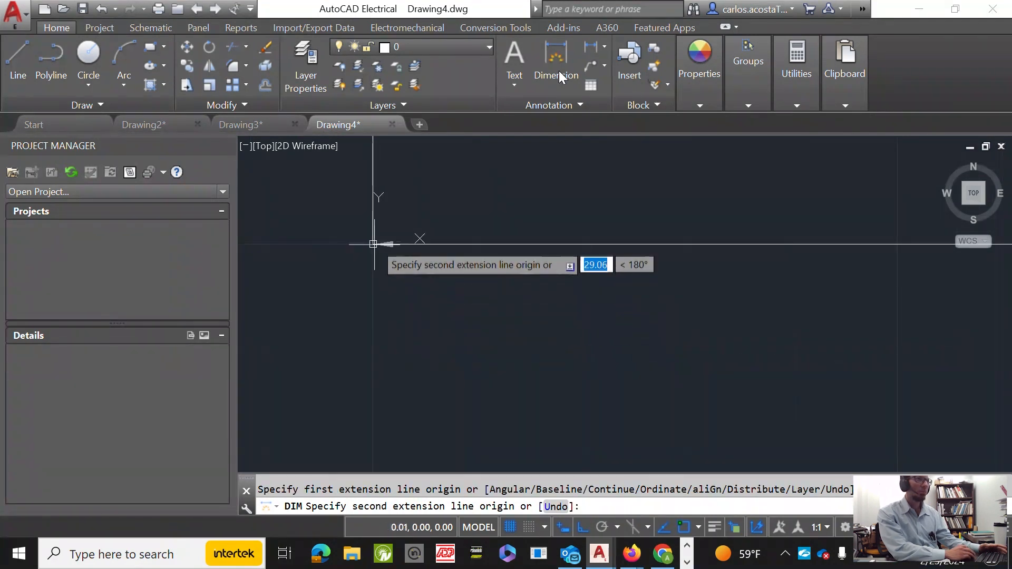
left_click(373, 244)
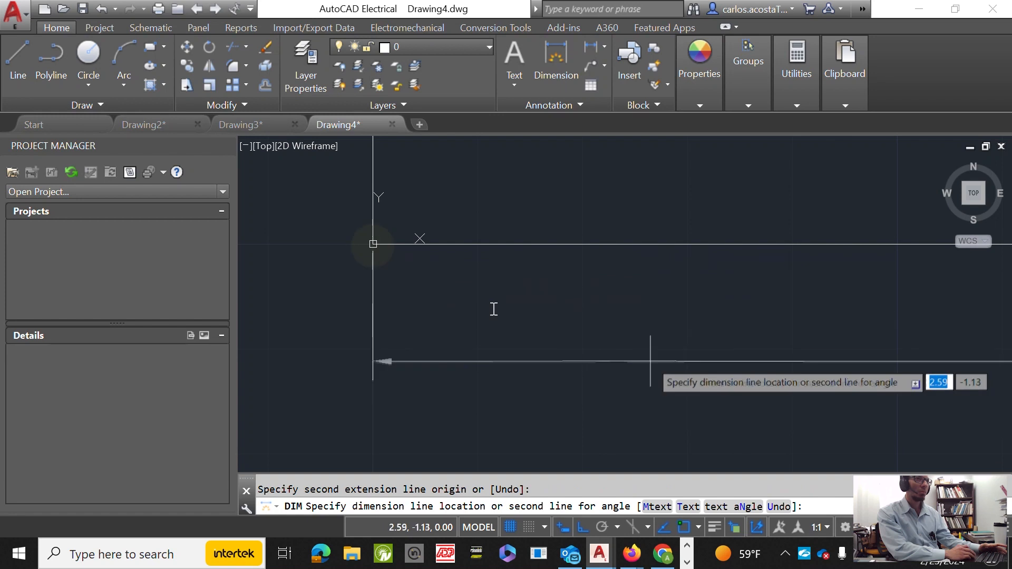
scroll(622, 332, "down", 3)
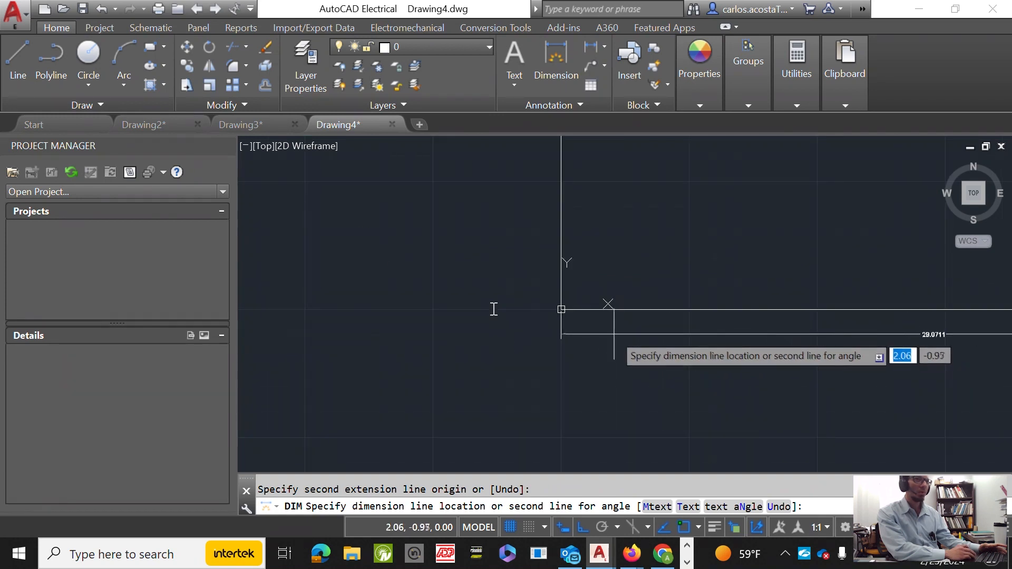
left_click(619, 333)
scroll(482, 323, "down", 1)
scroll(490, 309, "down", 3)
scroll(492, 307, "up", 4)
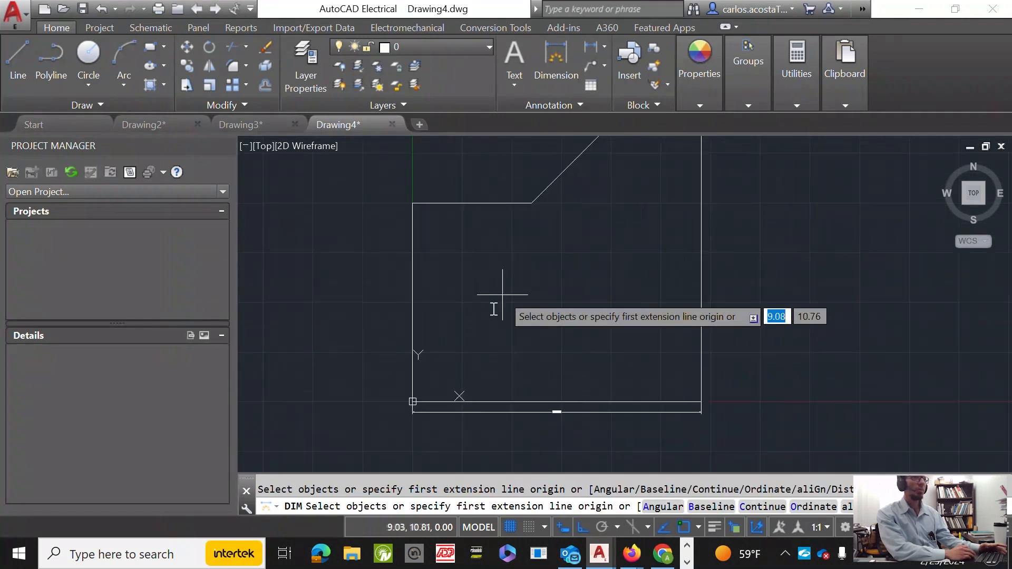
scroll(680, 428, "up", 4)
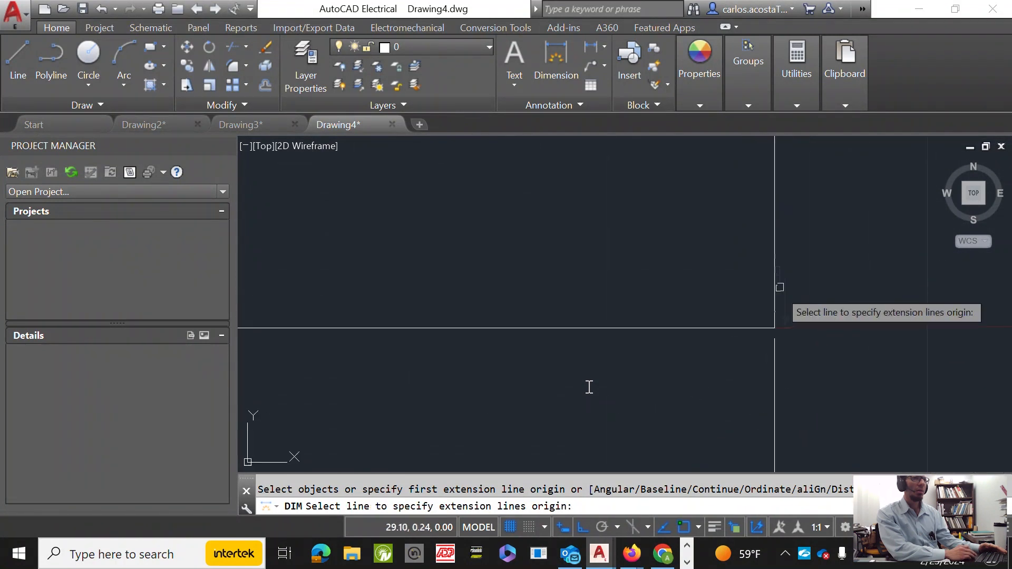
scroll(758, 316, "down", 5)
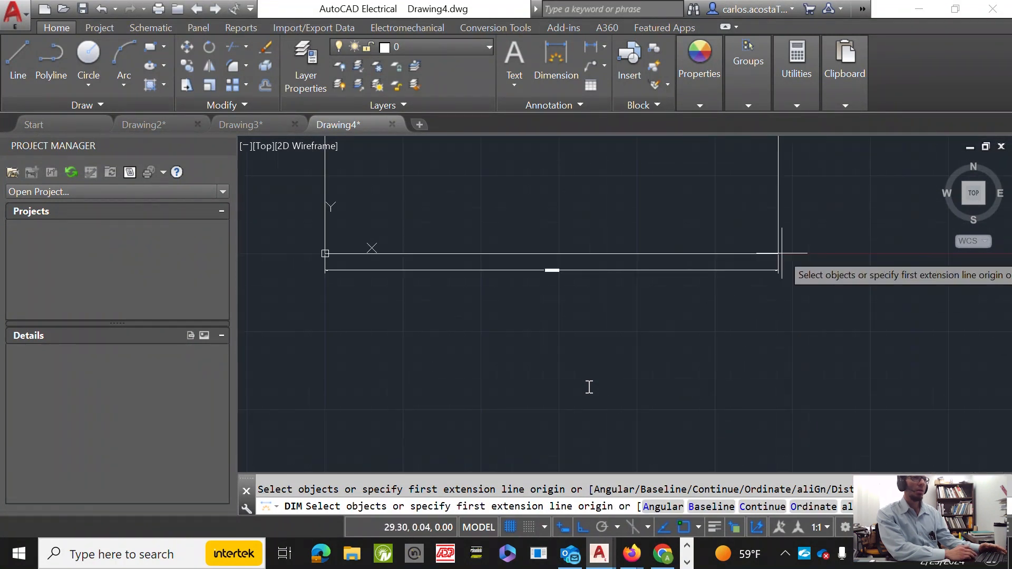
scroll(522, 275, "up", 5)
scroll(520, 275, "down", 5)
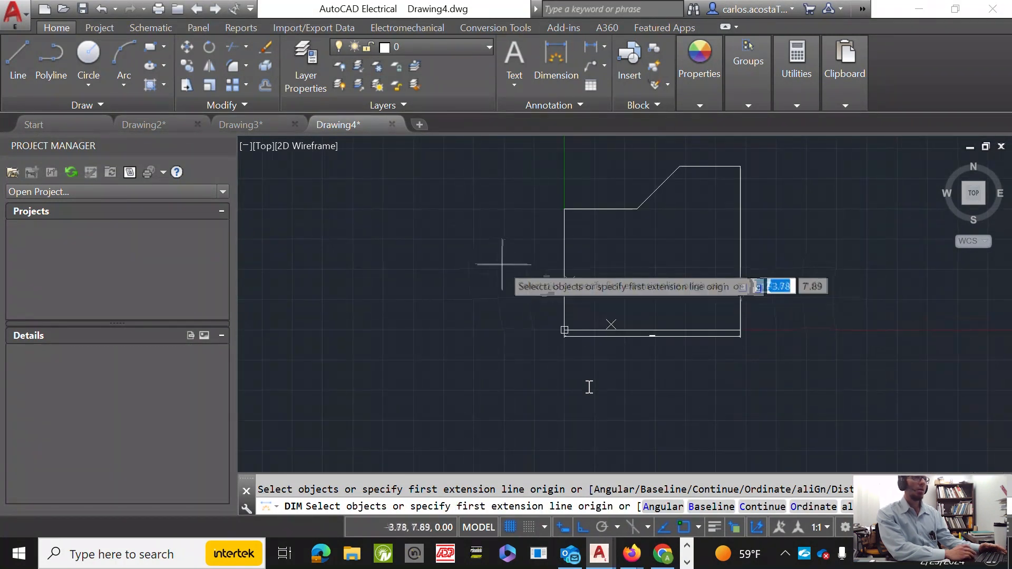
right_click(473, 259)
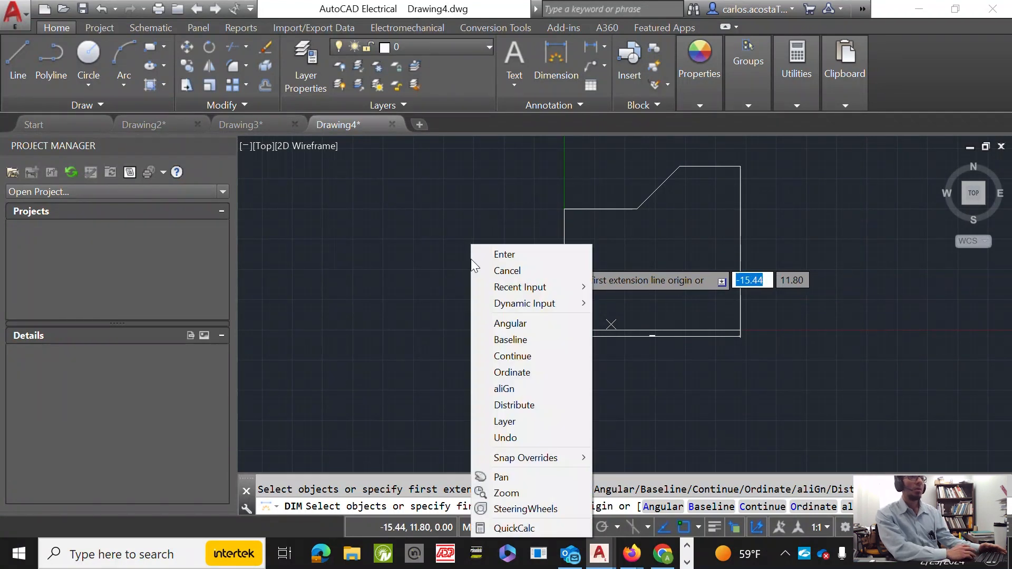
left_click(507, 257)
Dimension the height of the outline's left edge from its upper corner to 0,0, with the dimension line about 4 units to its left.
left_click(556, 56)
scroll(587, 218, "up", 6)
left_click(496, 185)
scroll(498, 221, "down", 5)
scroll(498, 242, "up", 5)
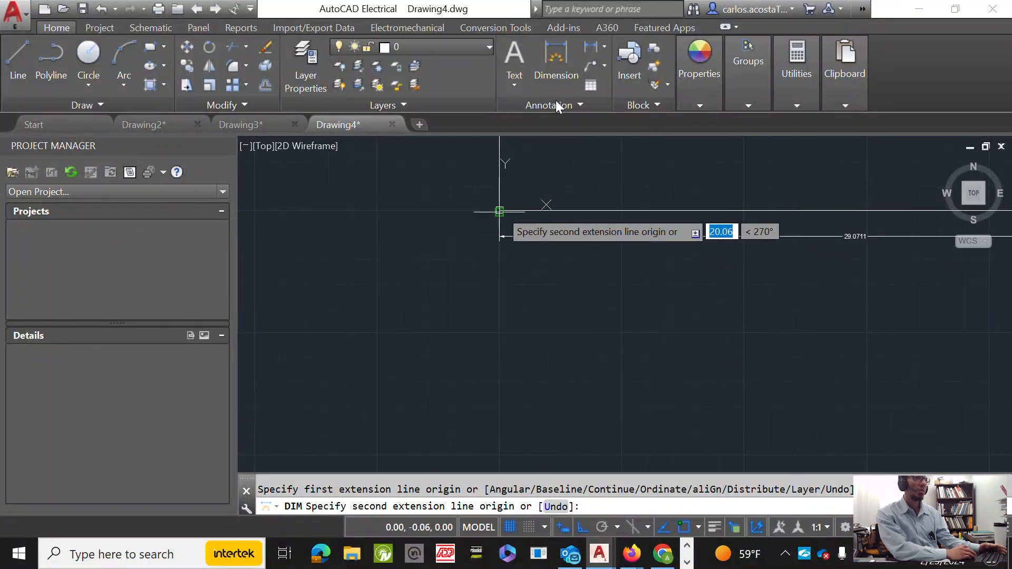
left_click(500, 210)
scroll(500, 210, "down", 5)
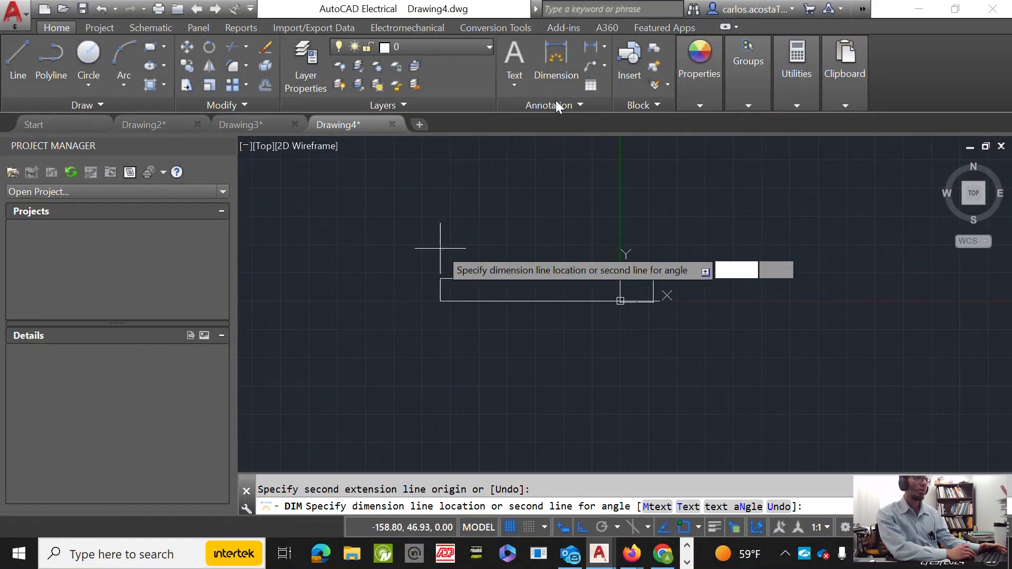
scroll(818, 431, "up", 5)
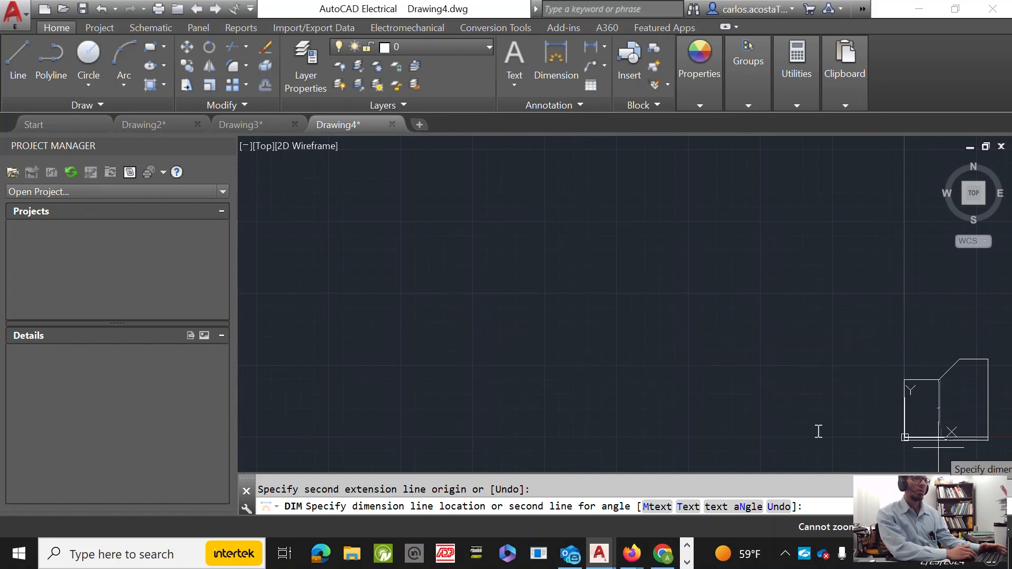
scroll(736, 350, "up", 3)
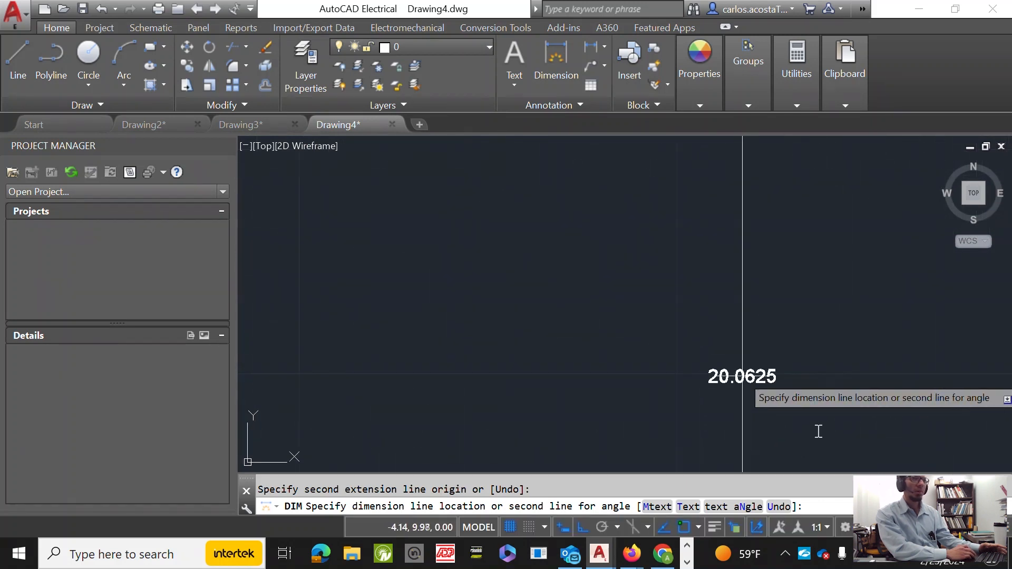
left_click(744, 372)
scroll(530, 263, "up", 2)
scroll(530, 264, "down", 3)
scroll(551, 279, "up", 5)
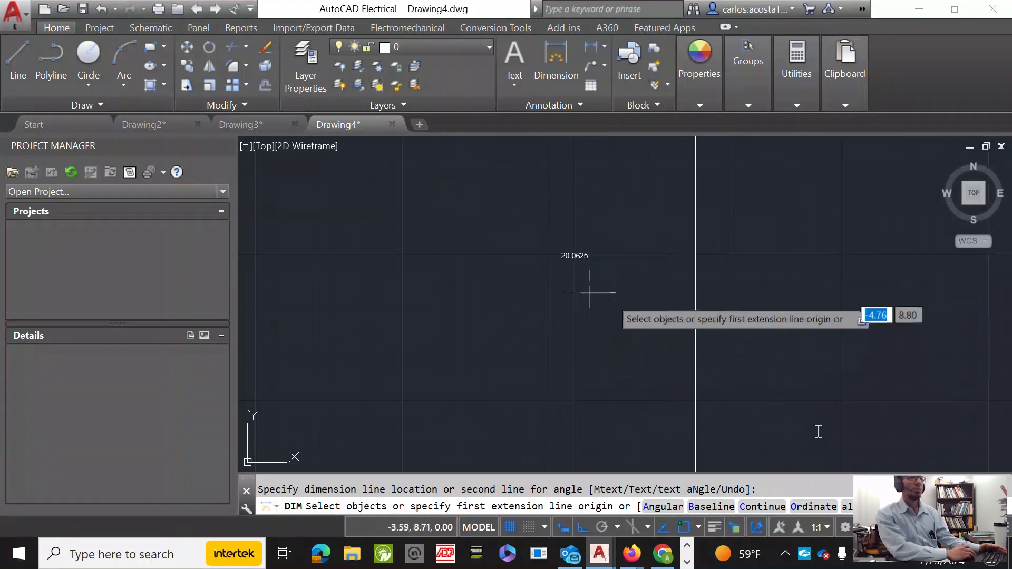
scroll(606, 248, "down", 1)
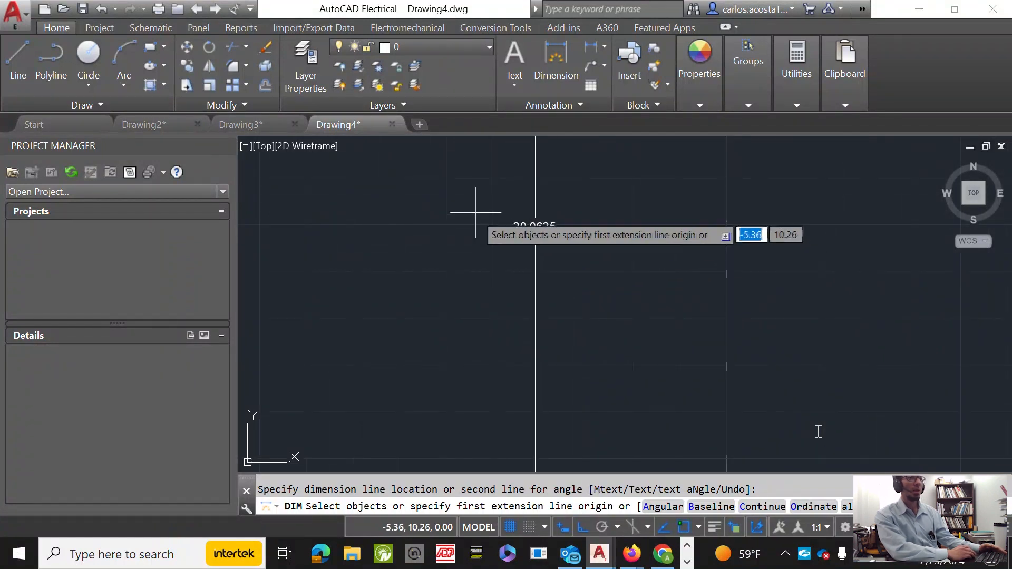
type("c")
key("Return")
key("Escape")
scroll(818, 431, "down", 5)
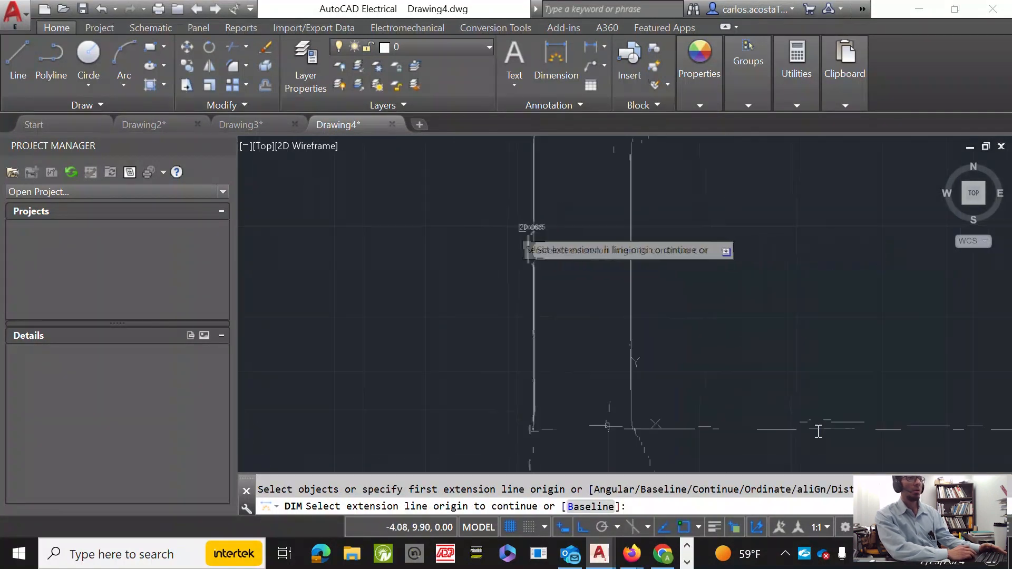
Dimension the outline's upper horizontal edge between its two corners, with the dimension line about 1.7 units below it.
scroll(818, 431, "up", 5)
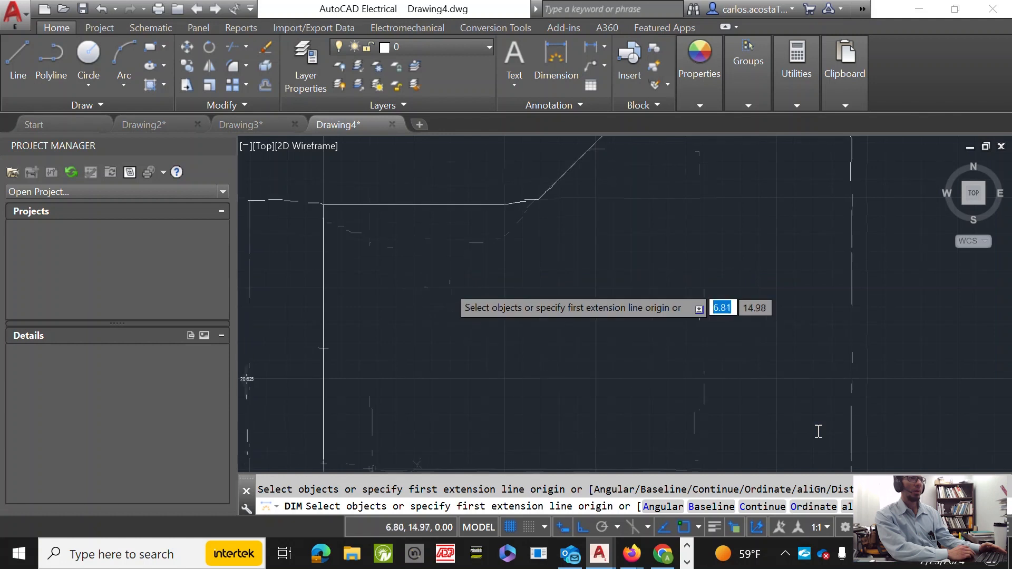
scroll(818, 431, "up", 3)
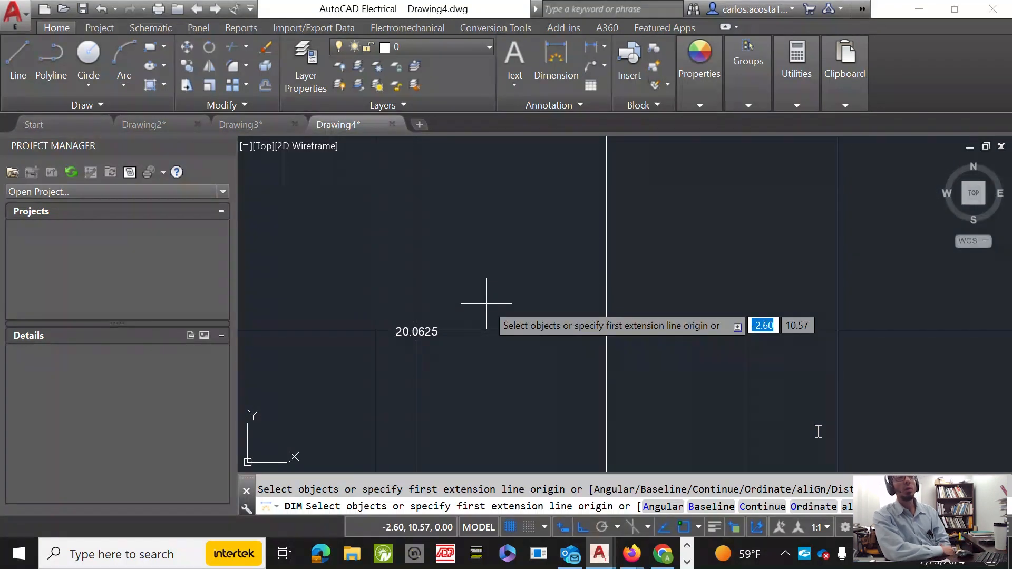
scroll(508, 323, "down", 2)
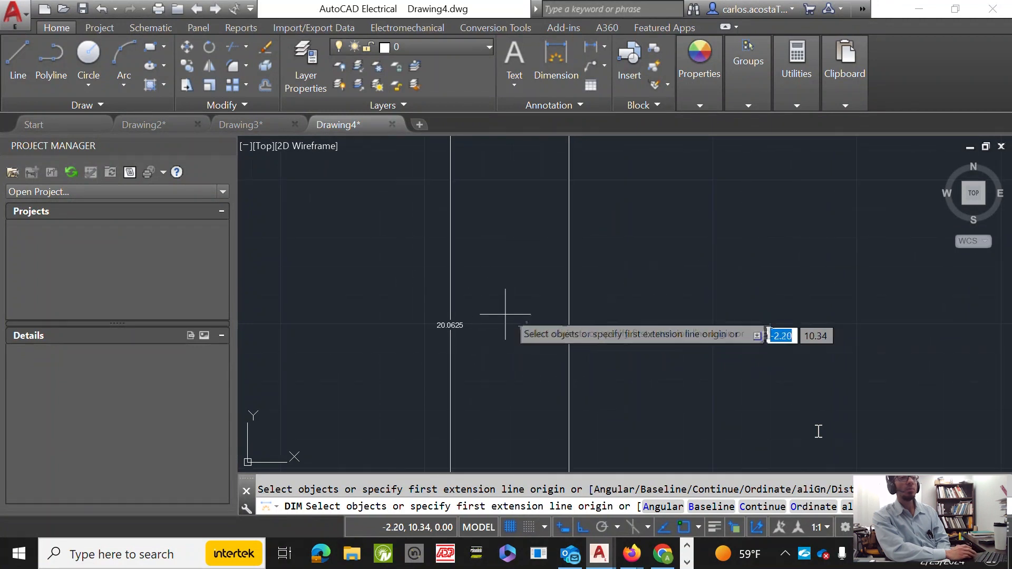
scroll(576, 283, "down", 5)
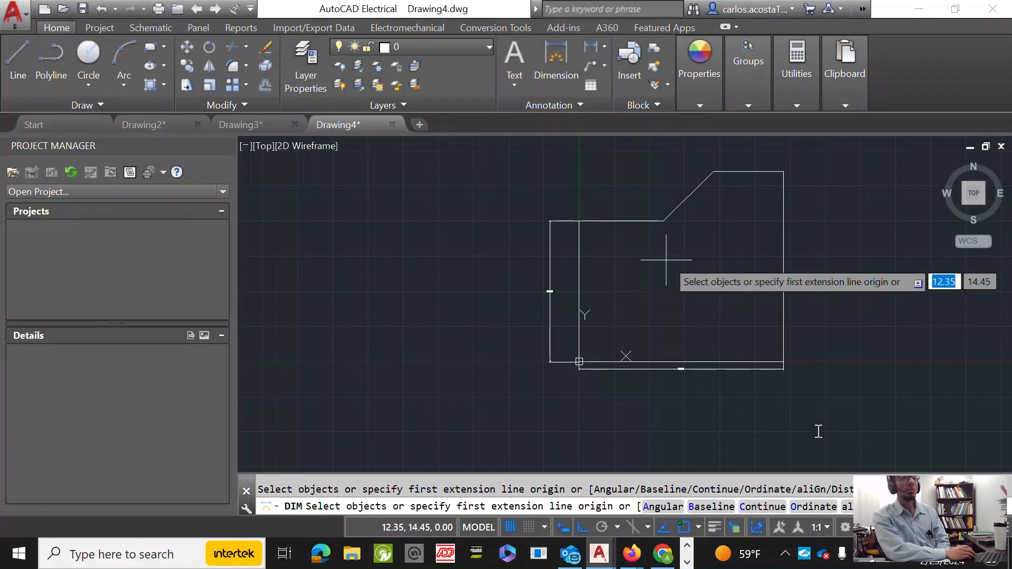
scroll(793, 233, "up", 5)
scroll(801, 230, "down", 5)
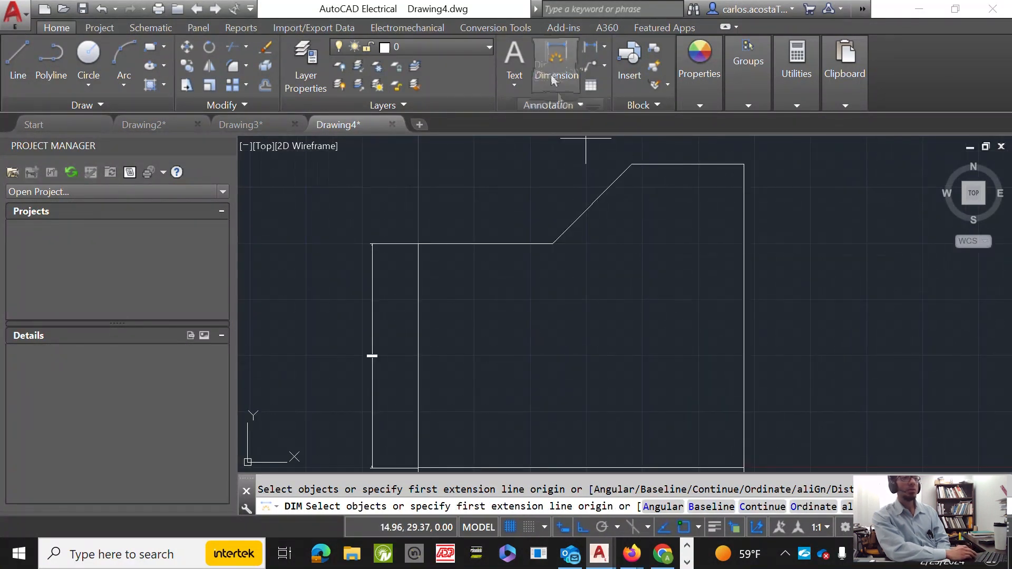
left_click(549, 57)
left_click(631, 163)
left_click(745, 165)
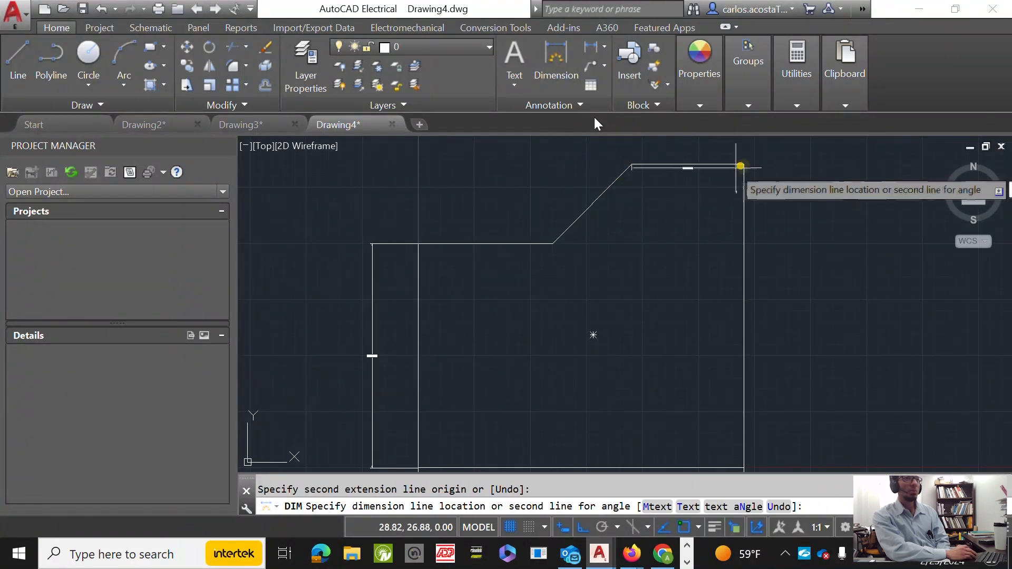
scroll(685, 182, "up", 5)
left_click(690, 187)
scroll(711, 267, "down", 3)
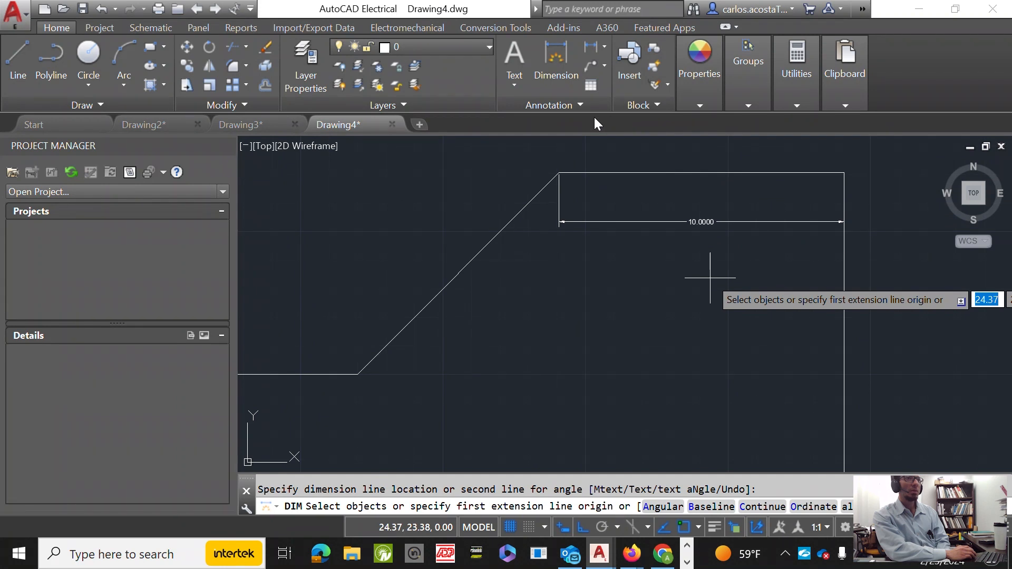
Dimension the lower horizontal edge from the left edge to the start of the slope, placed about 2 units below, and end the command.
scroll(578, 245, "down", 2)
scroll(453, 269, "up", 5)
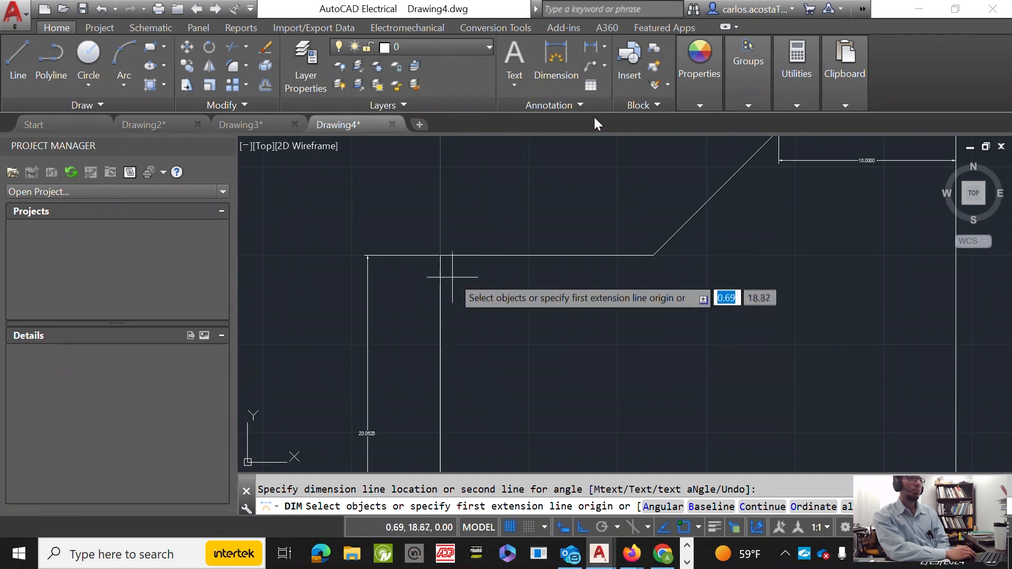
left_click(546, 59)
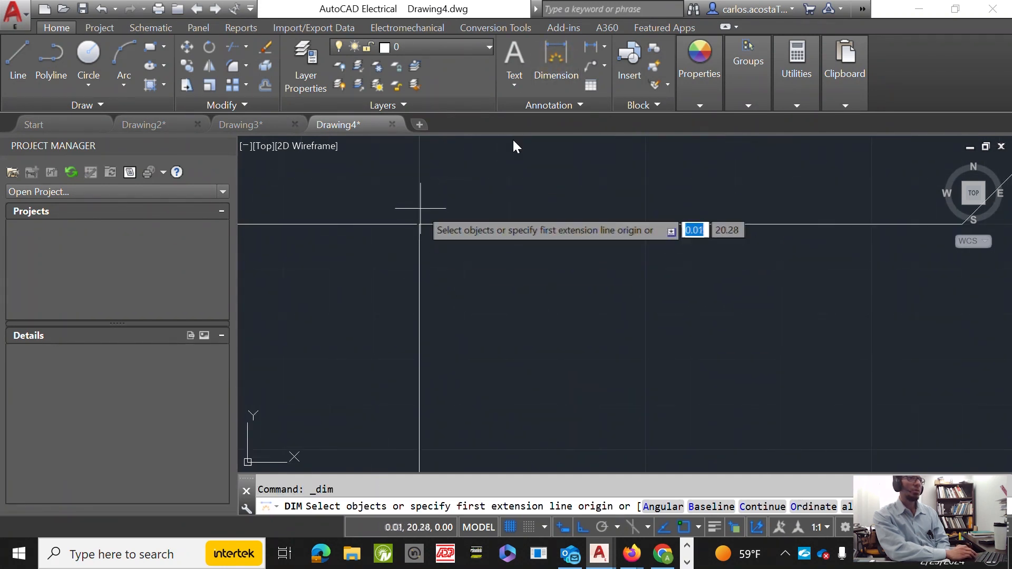
left_click(419, 224)
scroll(419, 224, "down", 3)
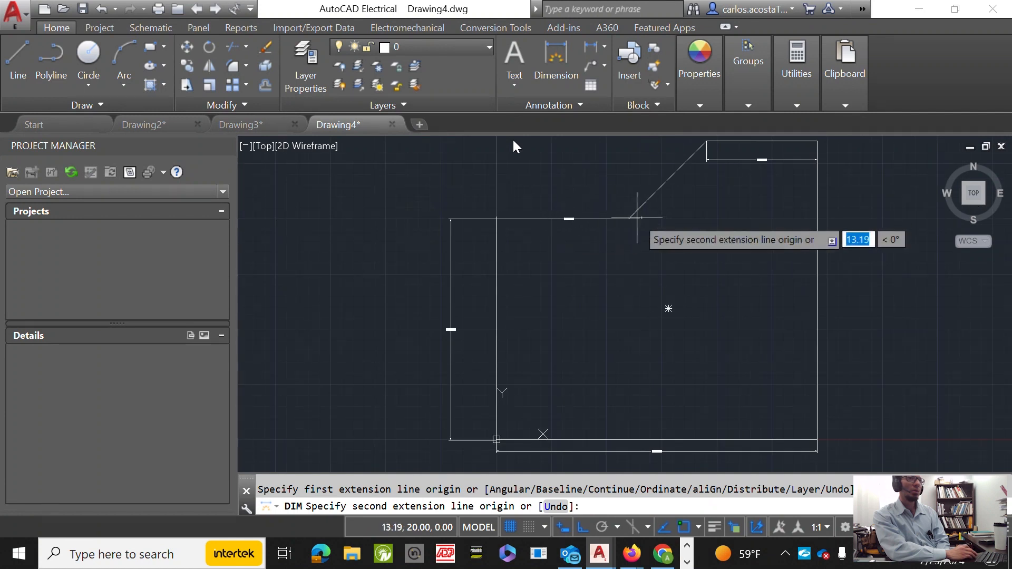
left_click(628, 218)
scroll(538, 245, "up", 5)
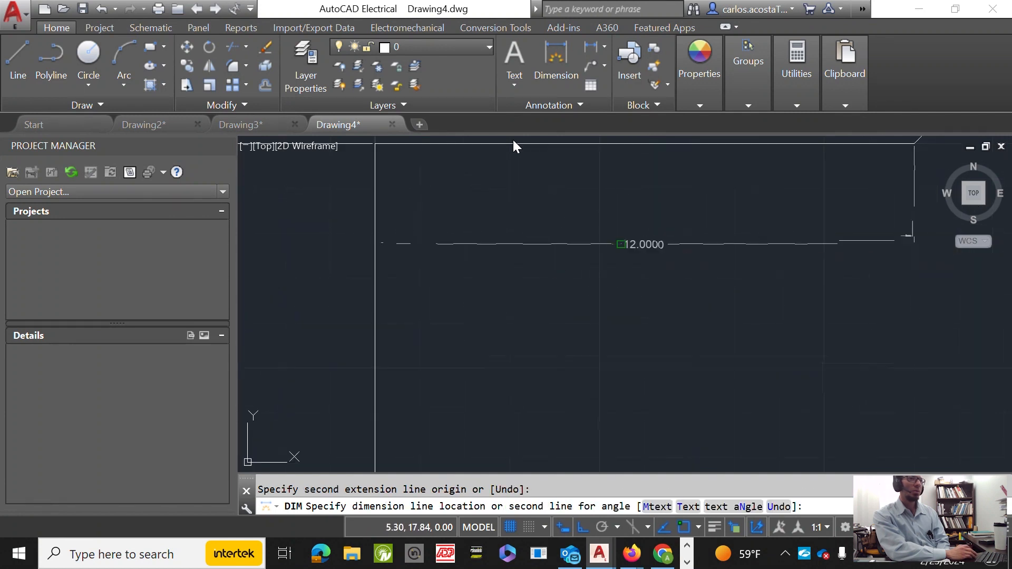
left_click(548, 243)
scroll(614, 299, "down", 3)
scroll(674, 232, "down", 4)
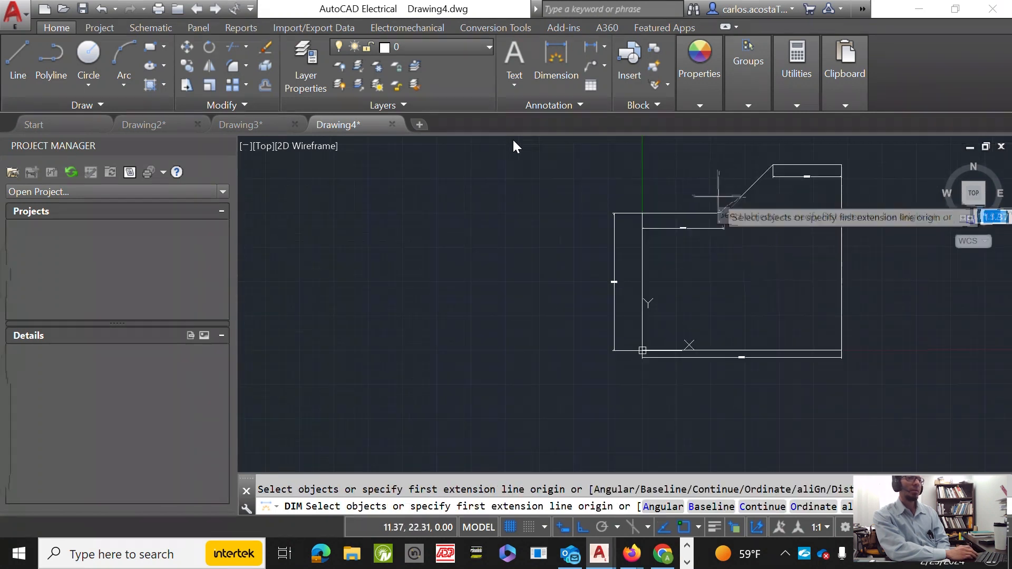
right_click(523, 207)
left_click(576, 214)
Examine the dimensions along the outline's left and bottom edges and the corner at 0,0.
scroll(576, 210, "up", 5)
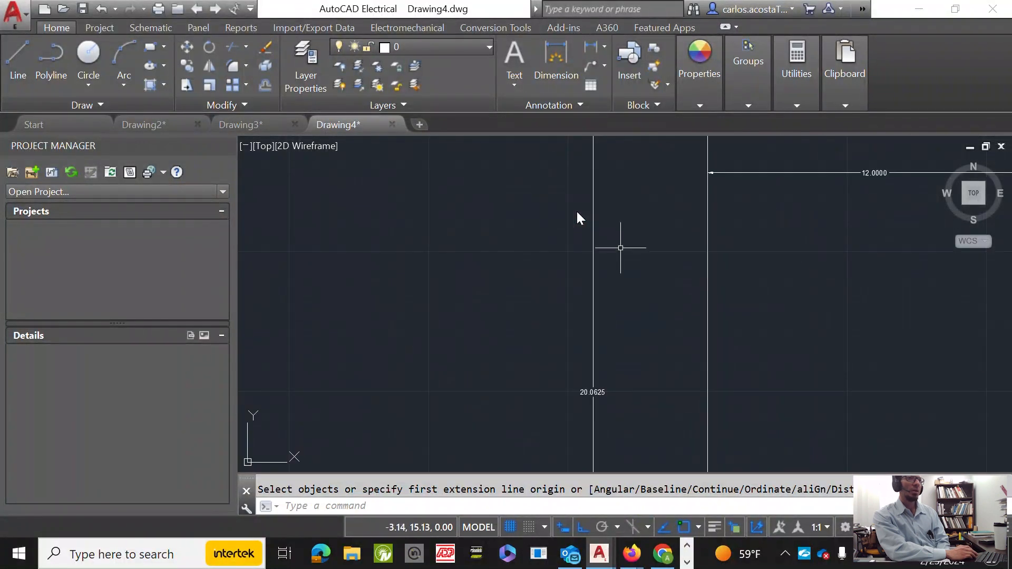
scroll(577, 210, "down", 5)
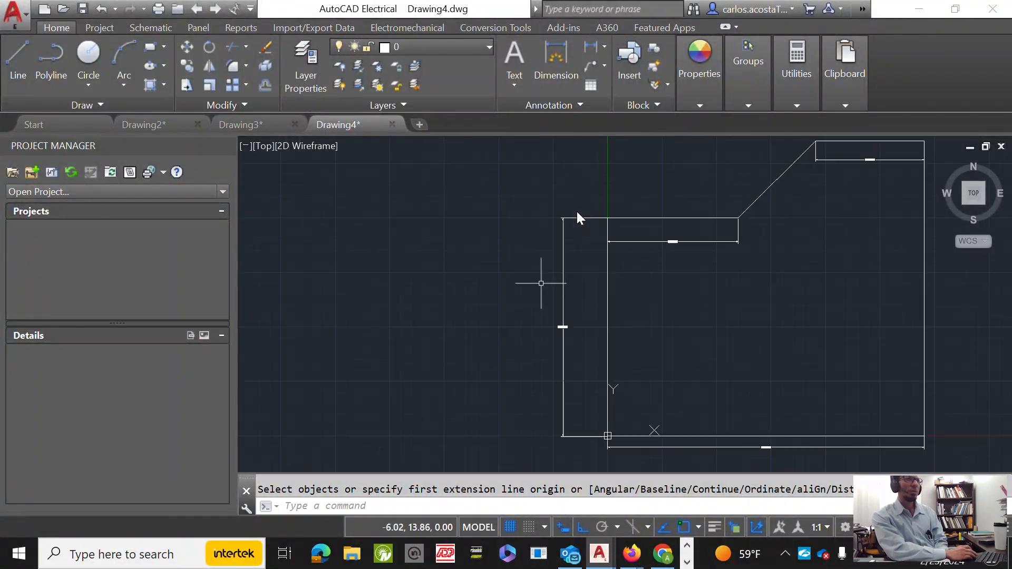
scroll(577, 213, "up", 6)
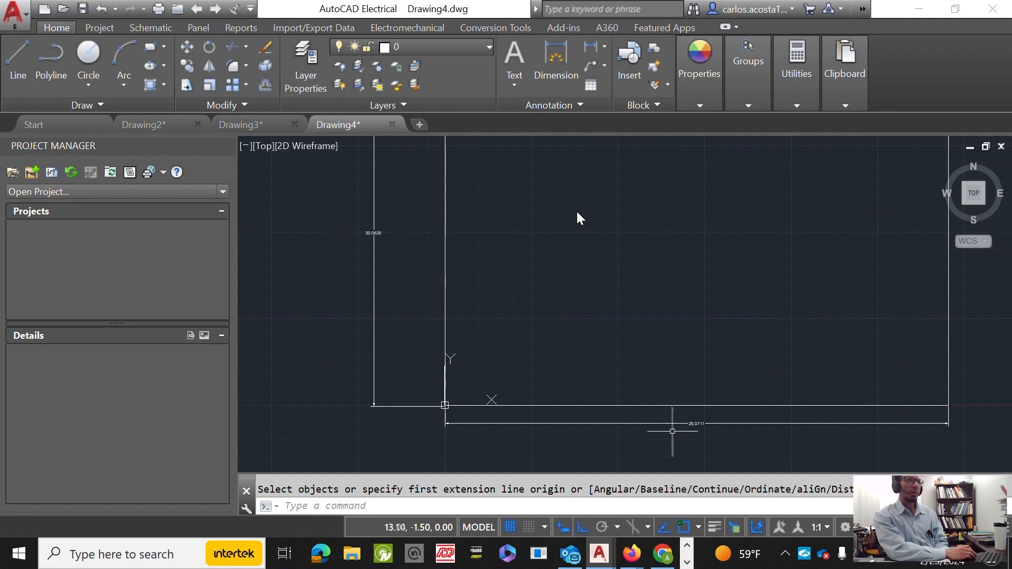
left_click_drag(794, 439, 677, 391)
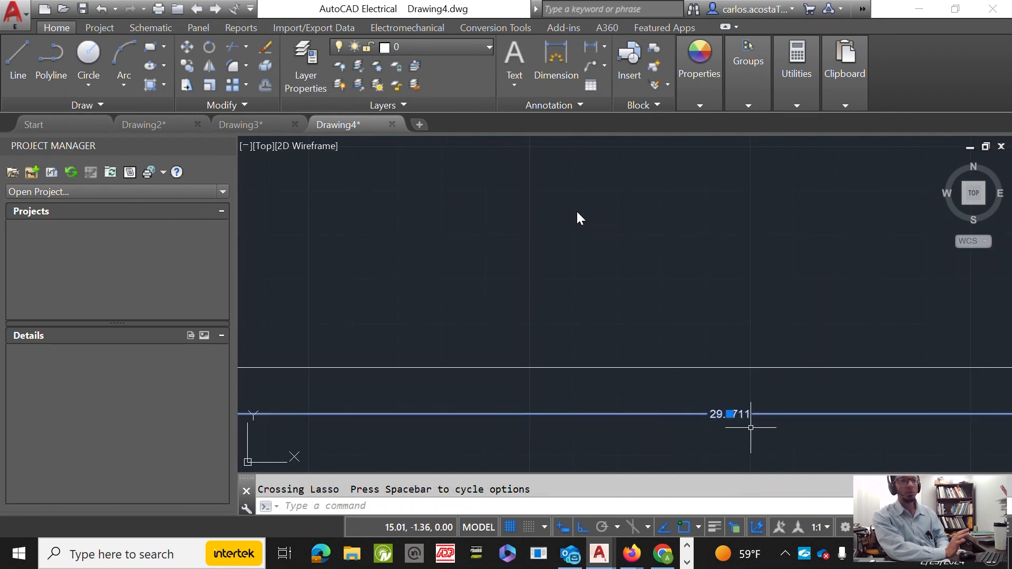
key("Escape")
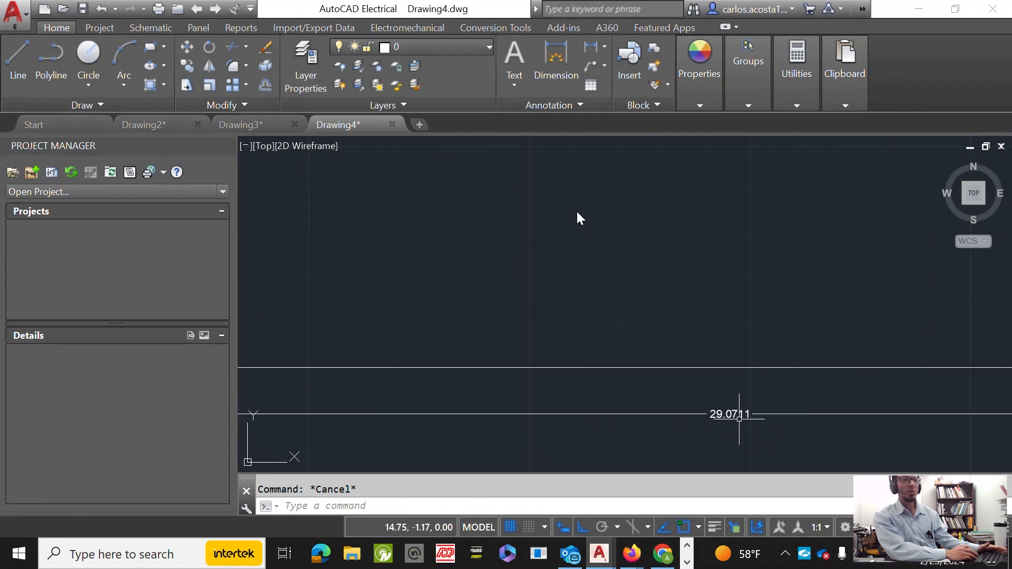
scroll(732, 414, "down", 3)
scroll(520, 413, "up", 3)
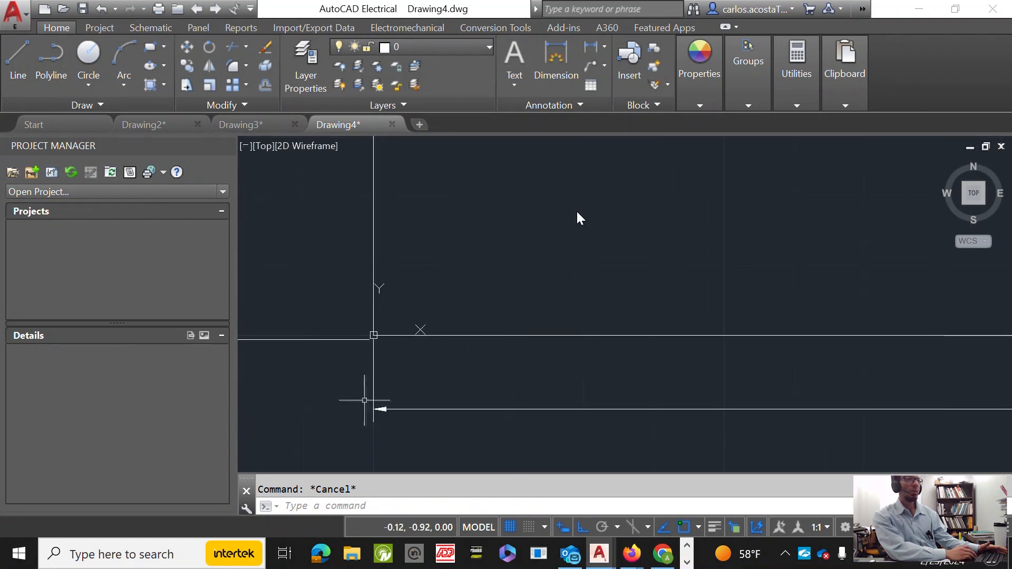
scroll(384, 408, "down", 2)
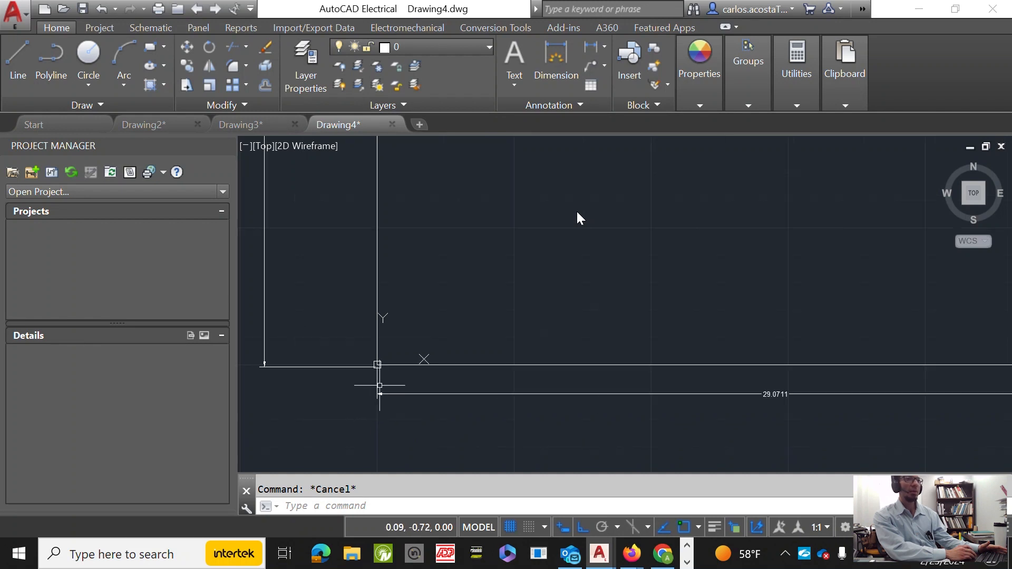
scroll(743, 393, "up", 4)
scroll(843, 393, "down", 1)
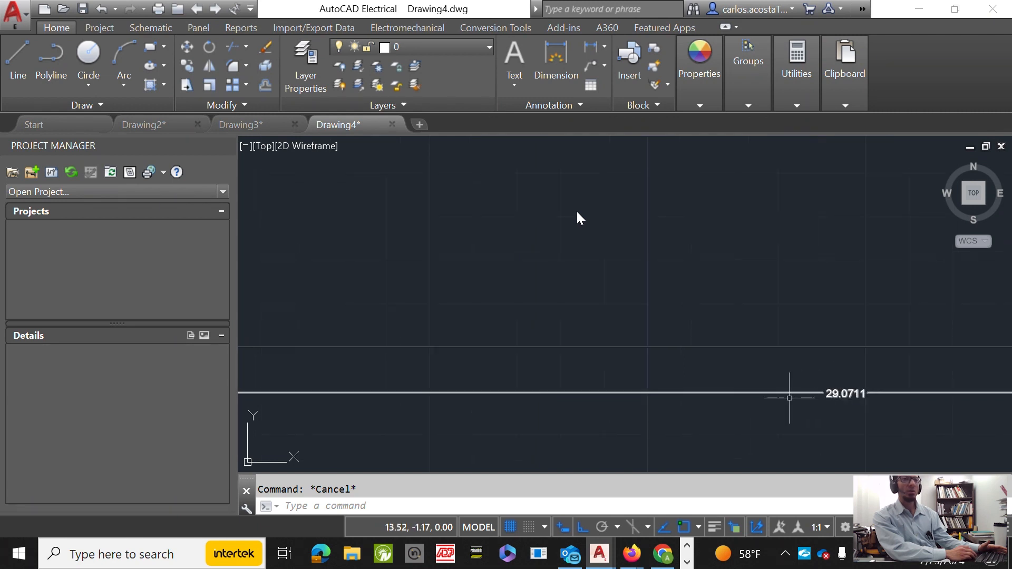
scroll(574, 288, "down", 1)
scroll(574, 288, "down", 3)
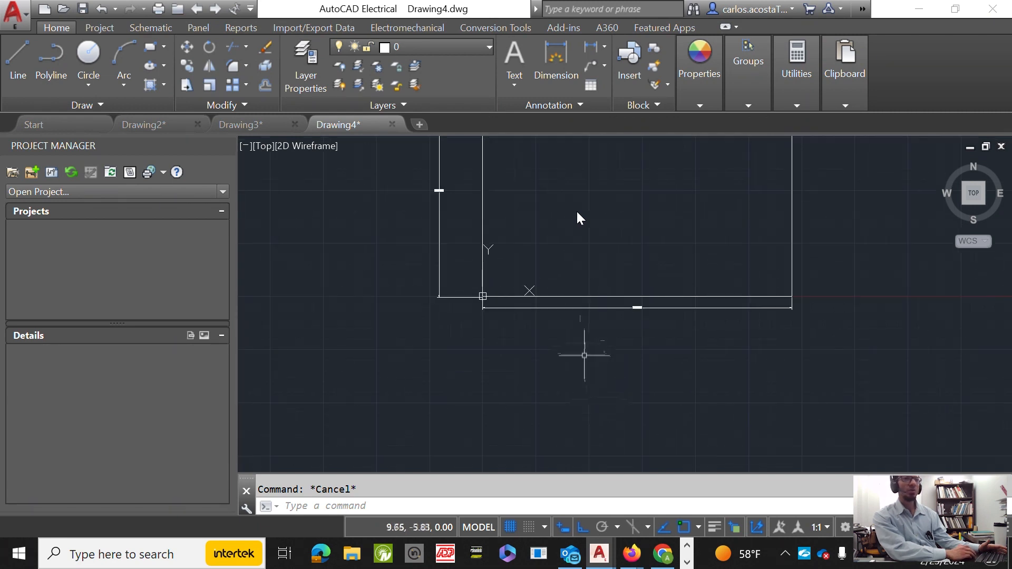
scroll(682, 286, "up", 1)
scroll(683, 286, "up", 2)
scroll(680, 308, "down", 2)
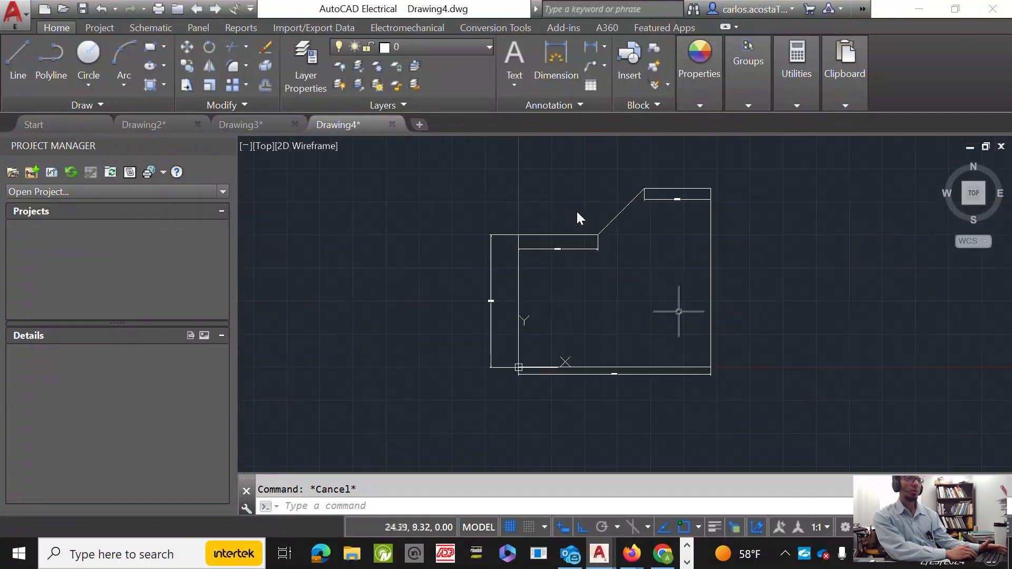
Switch the drawing to Layout1 and close the Page Setup Manager without changing the page setup.
mouse_move(352, 121)
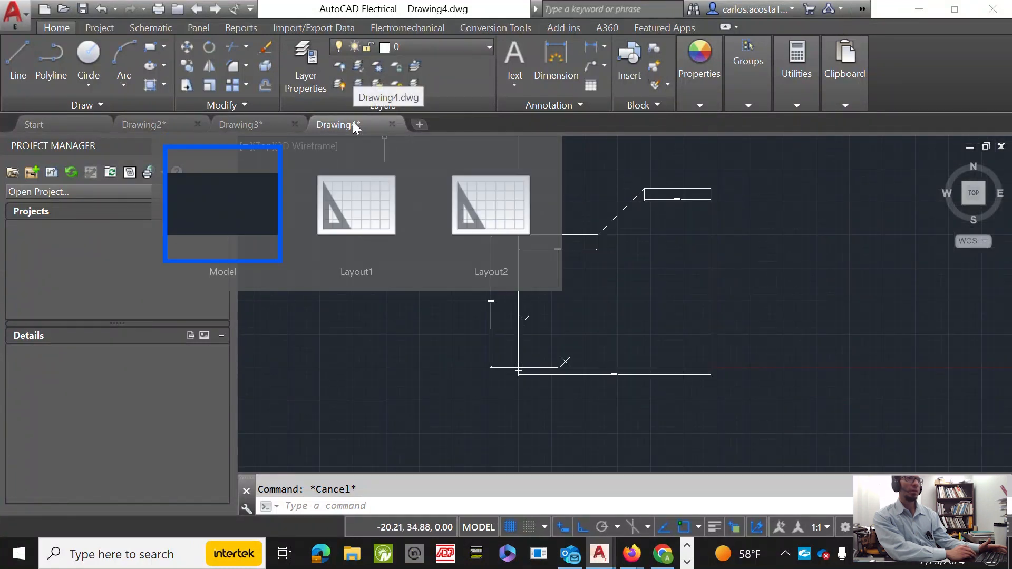
left_click(354, 208)
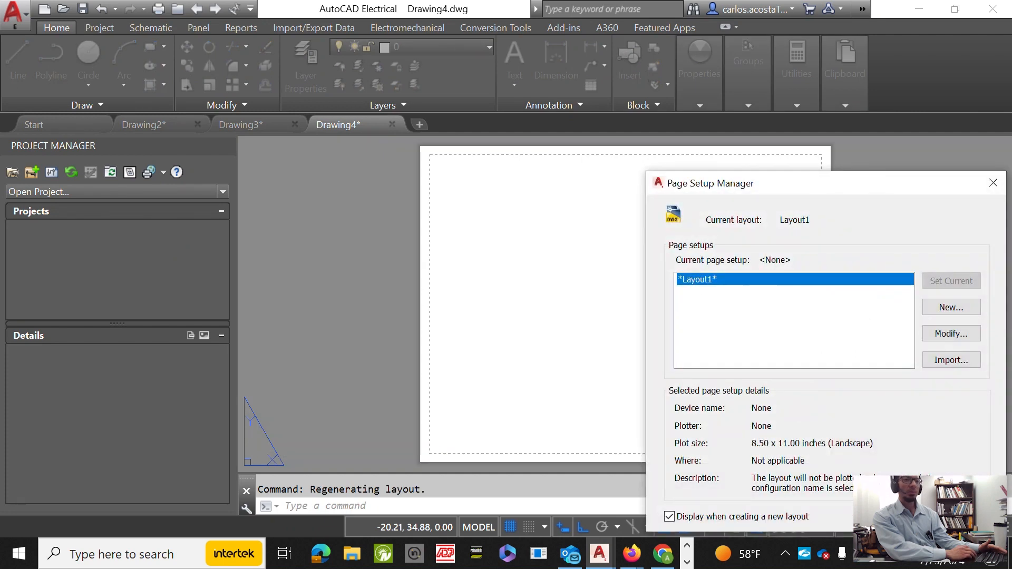
left_click(892, 517)
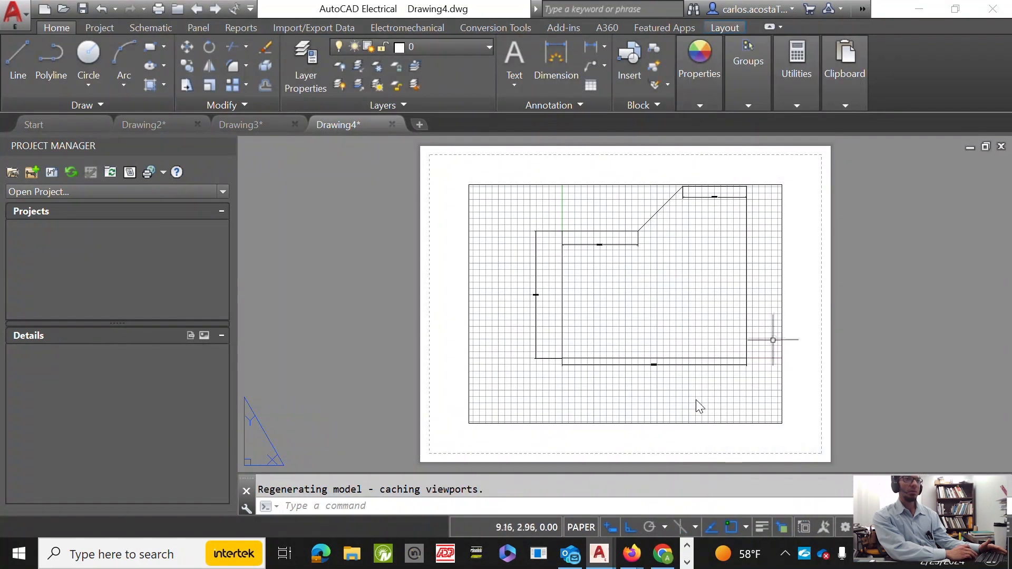
Toggle between model and paper space in Layout1 and examine the outline's dimensions in the viewport from paper space.
scroll(769, 343, "down", 2)
scroll(743, 295, "up", 2)
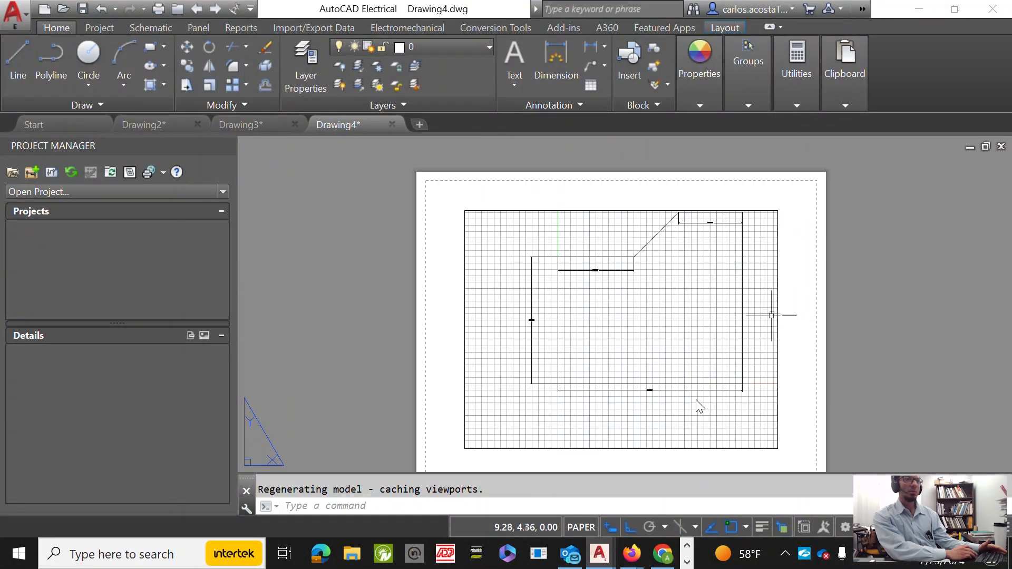
left_click(588, 527)
left_click(588, 527)
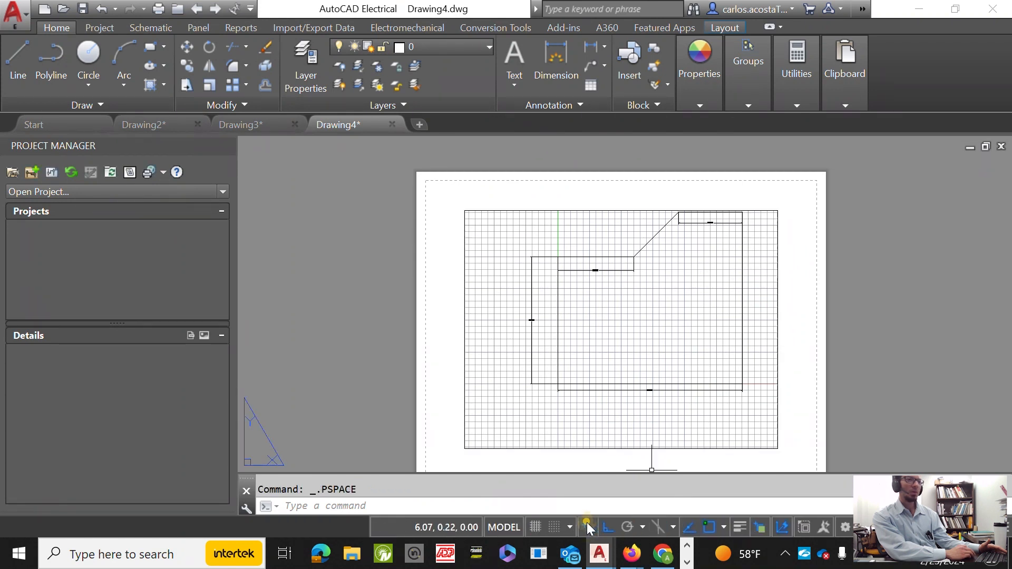
scroll(660, 256, "up", 4)
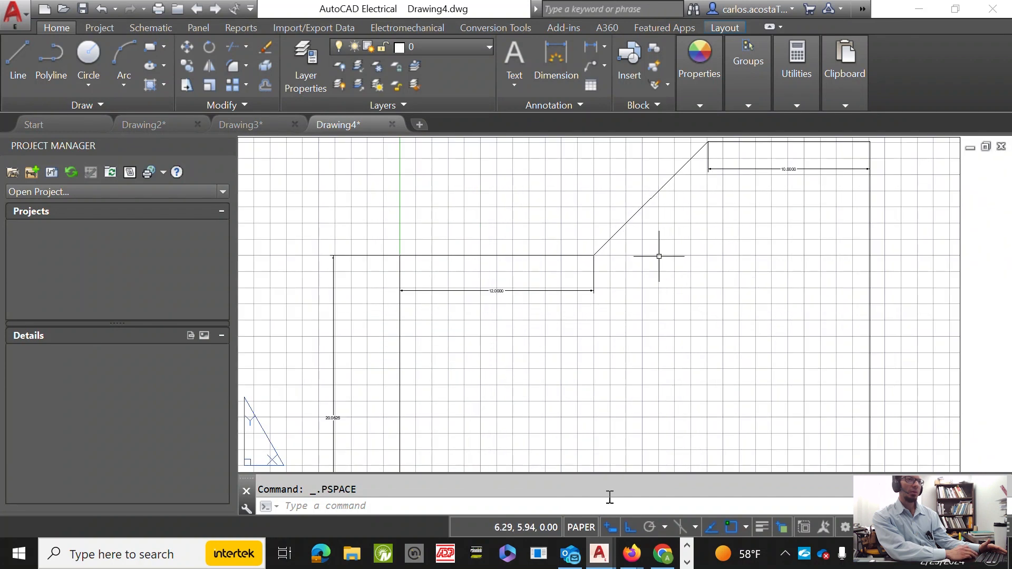
scroll(488, 289, "up", 4)
scroll(497, 287, "down", 2)
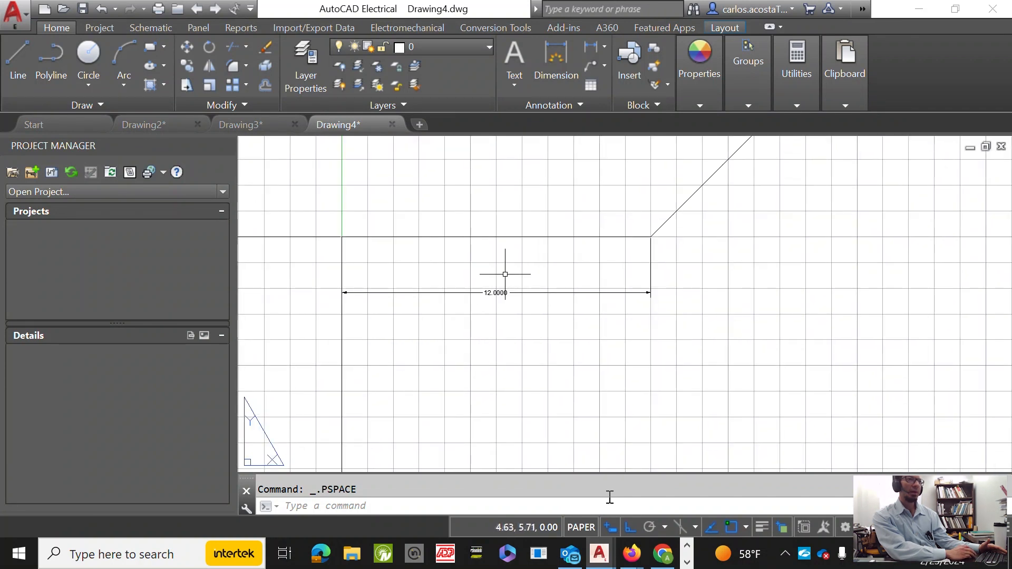
scroll(561, 273, "down", 2)
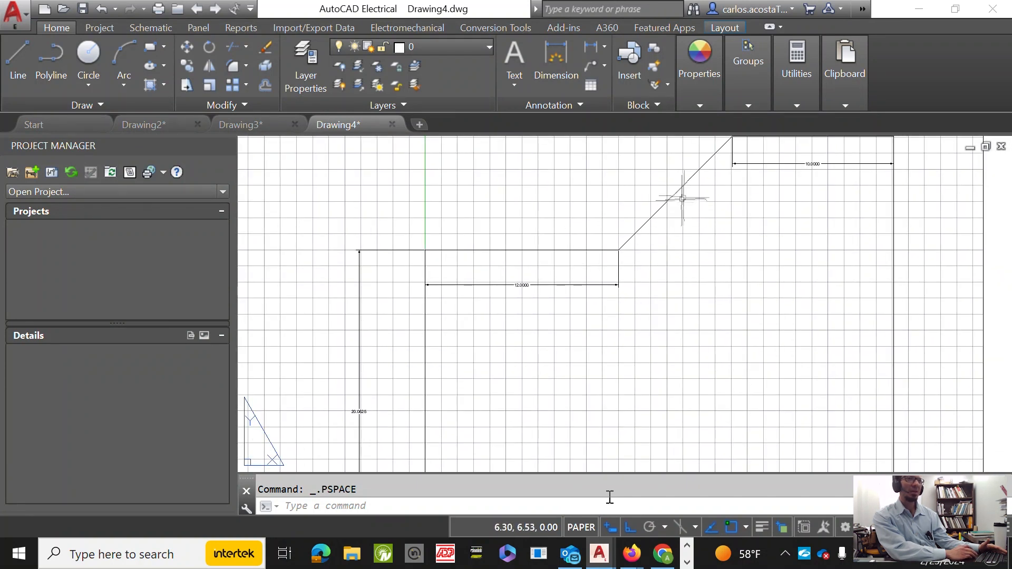
scroll(534, 285, "up", 2)
scroll(514, 251, "down", 4)
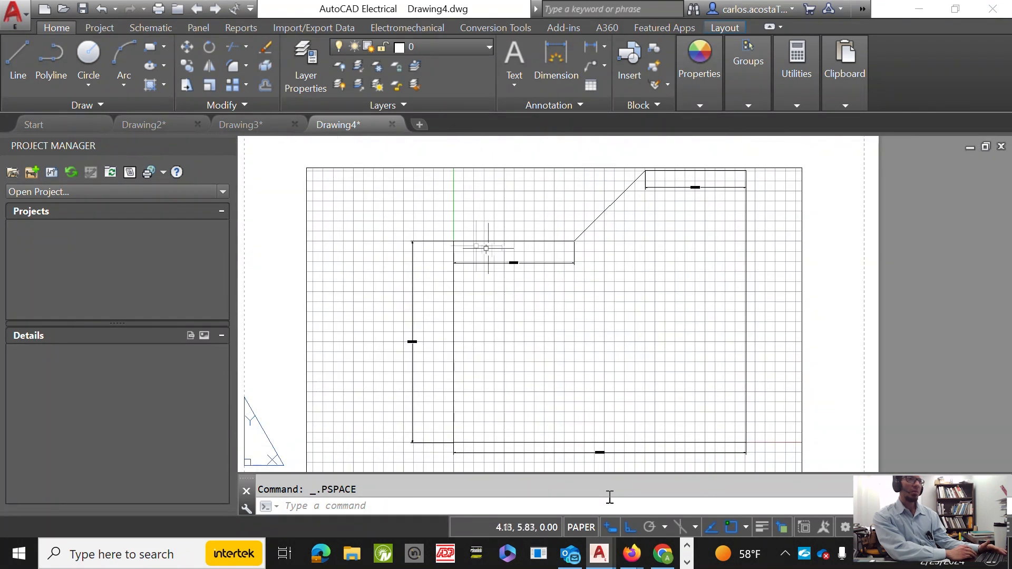
scroll(647, 265, "down", 2)
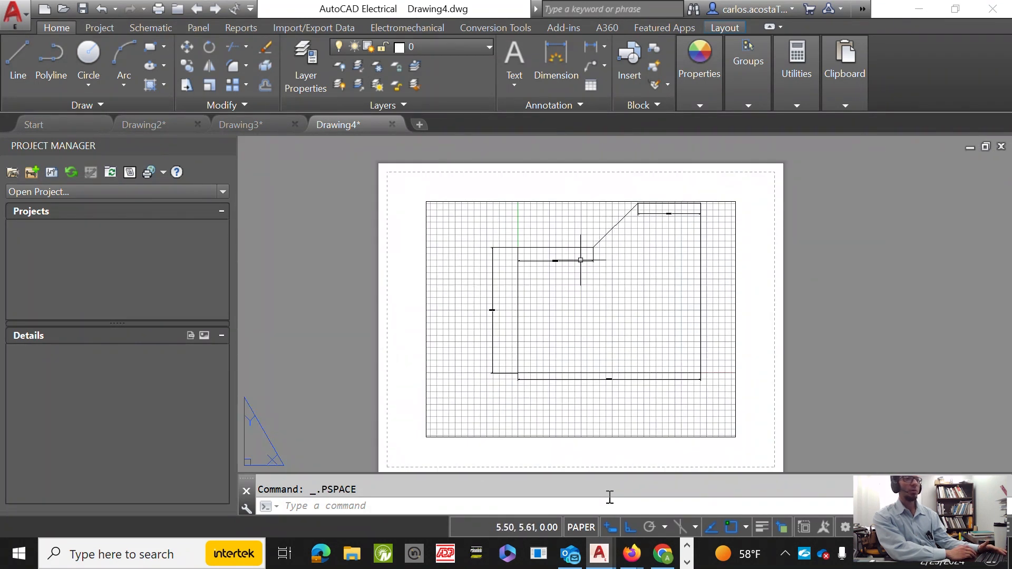
Activate model space inside the viewport of Layout1.
left_click(581, 525)
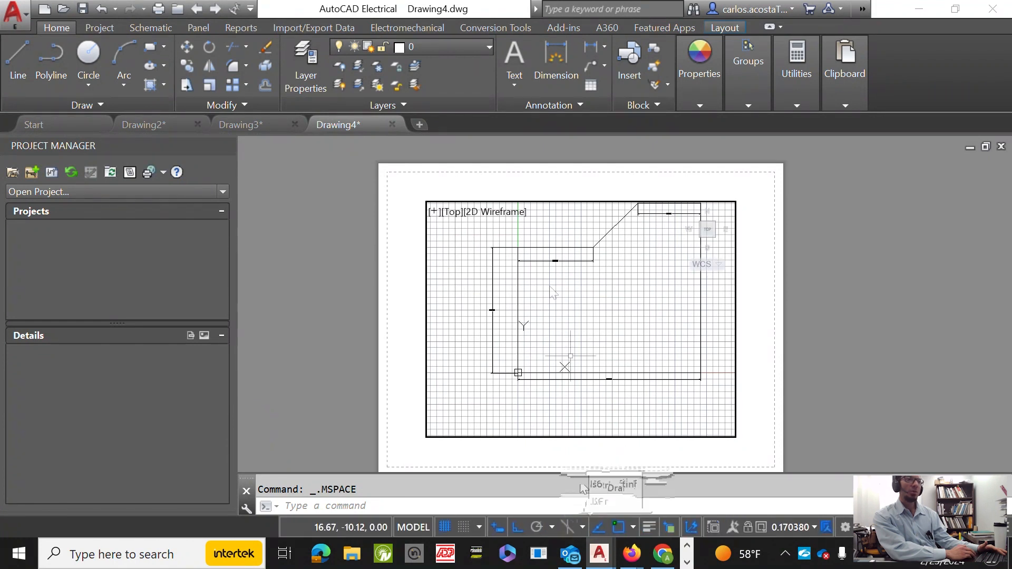
Return Drawing4 from the layout to the full Model drawing area.
mouse_move(355, 123)
left_click(260, 211)
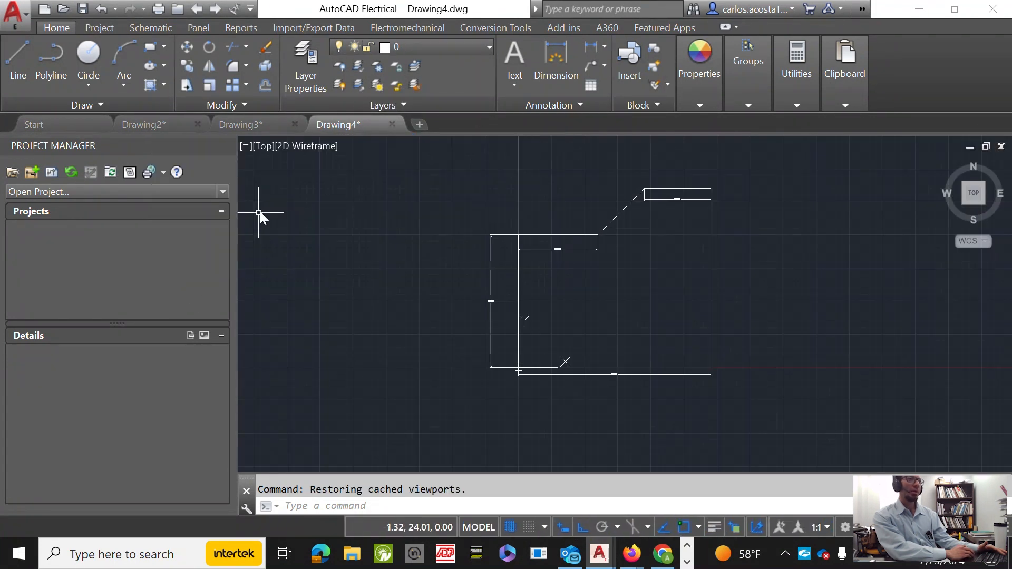
Examine the dimensions along the outline's upper, left and bottom edges in model space.
scroll(701, 221, "up", 5)
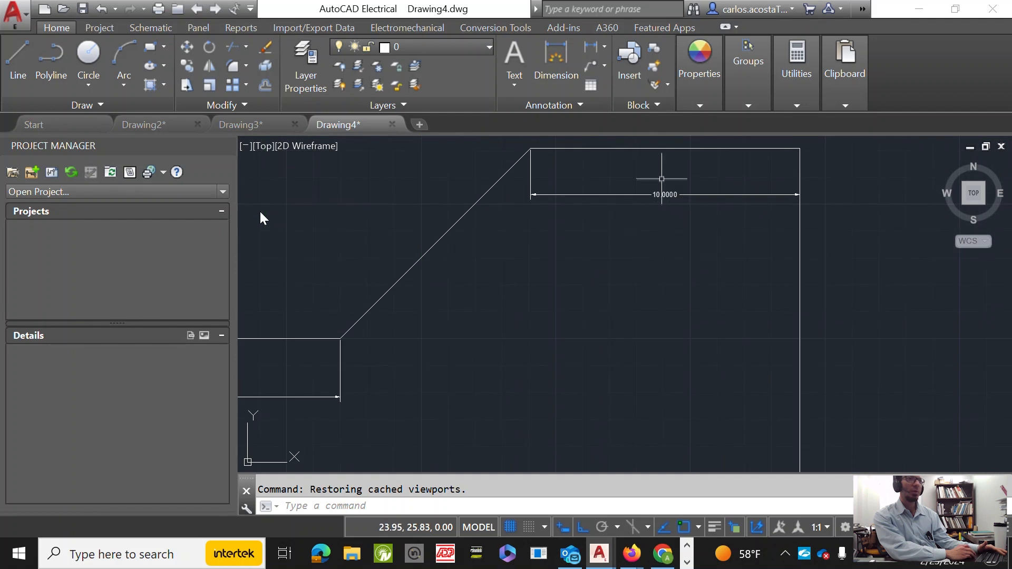
scroll(784, 238, "down", 3)
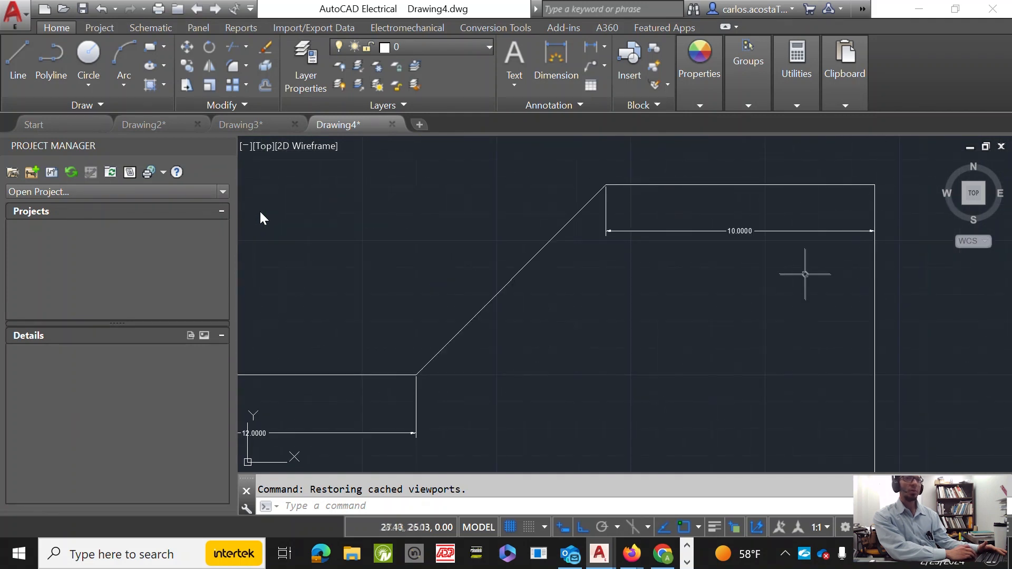
scroll(730, 202, "down", 4)
scroll(585, 205, "down", 2)
scroll(622, 333, "up", 2)
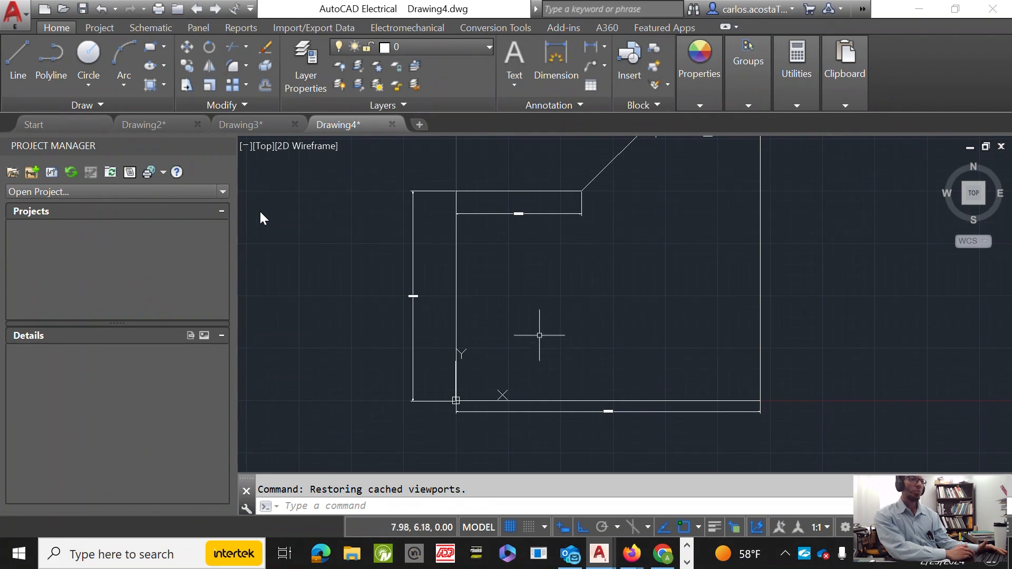
scroll(545, 334, "up", 2)
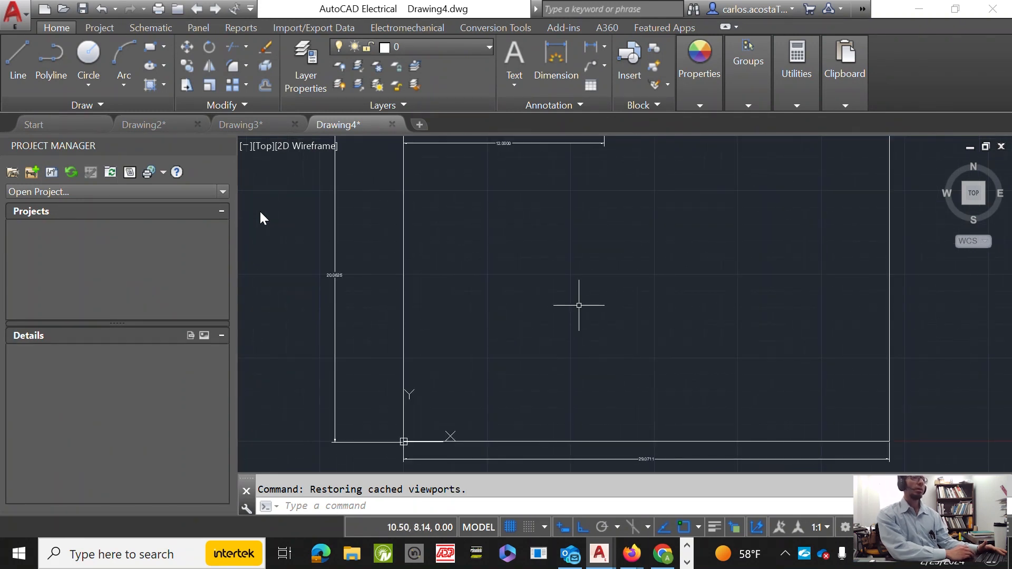
scroll(657, 328, "down", 2)
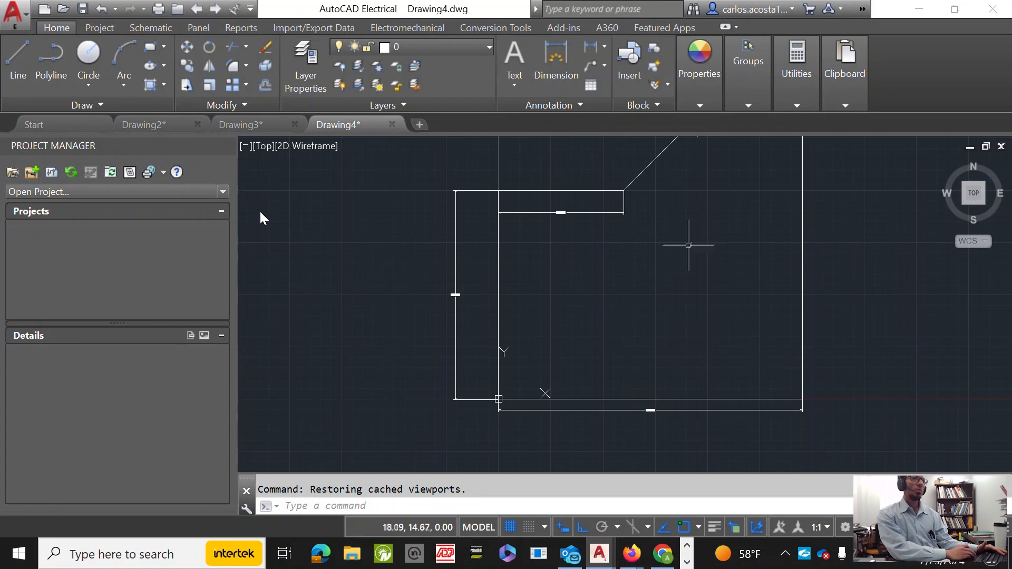
scroll(675, 393, "up", 2)
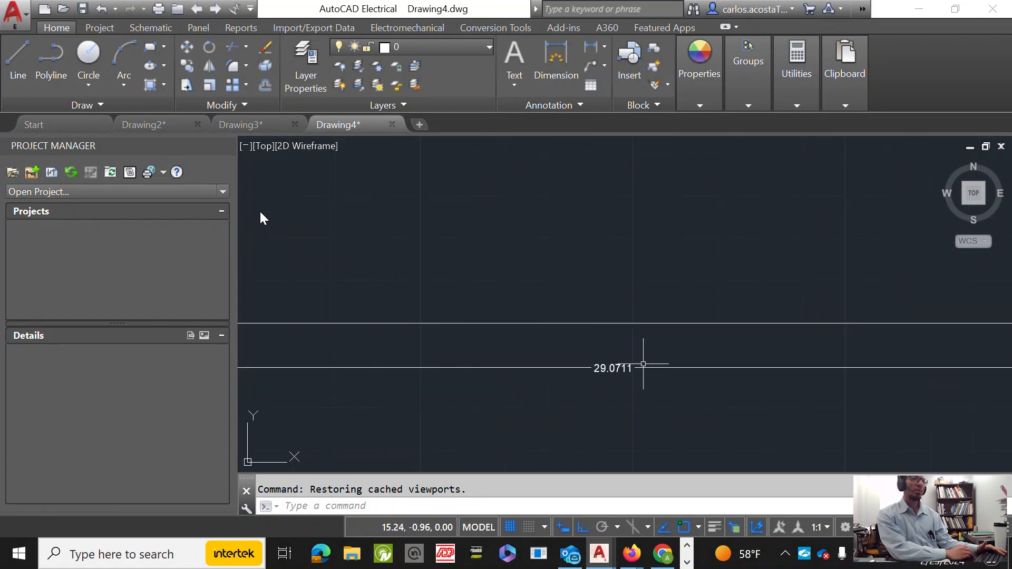
scroll(630, 376, "down", 2)
scroll(552, 158, "up", 5)
scroll(515, 298, "down", 3)
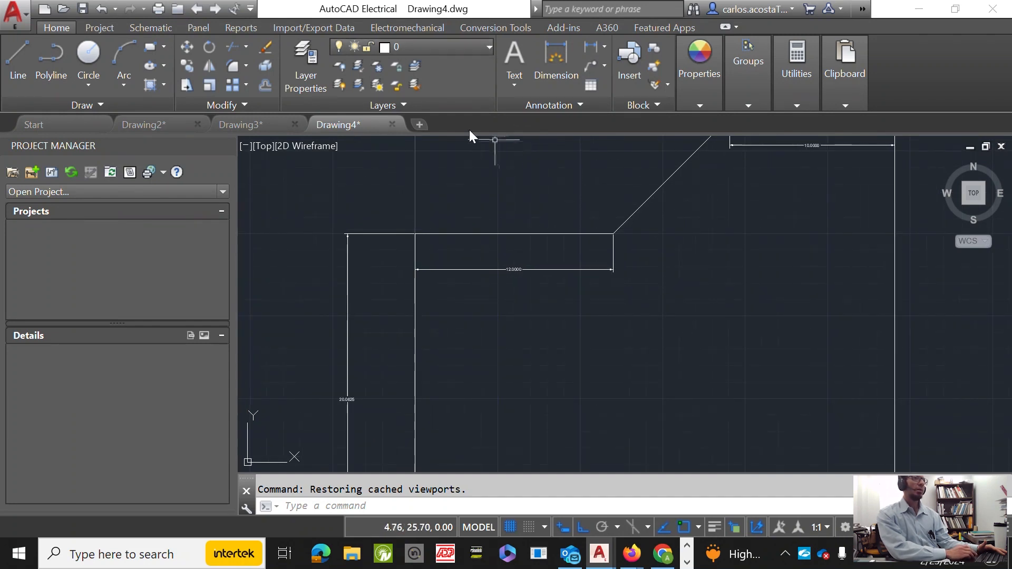
scroll(555, 236, "down", 2)
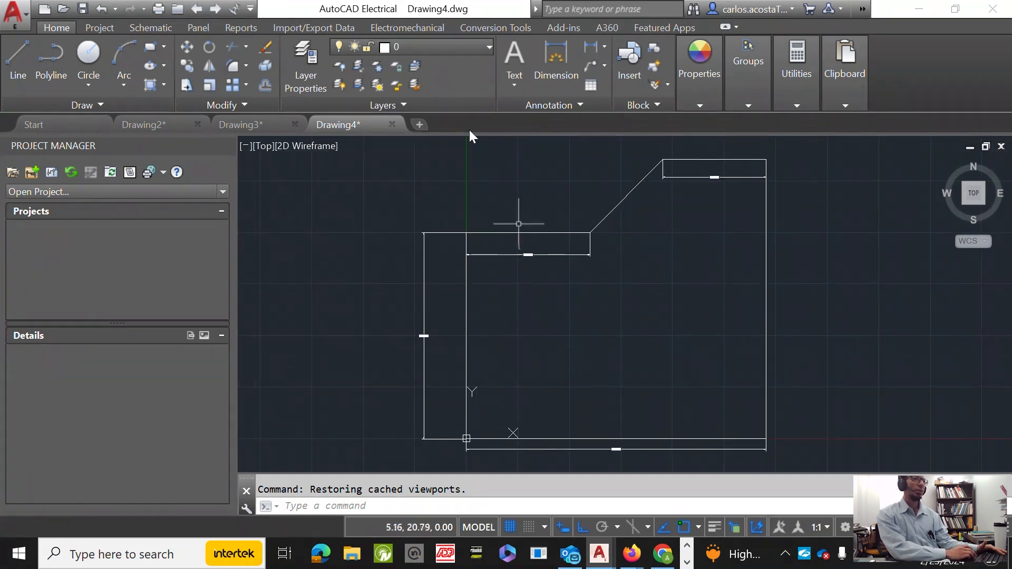
Draw a vertical line from the midpoint of the outline's 12-unit upper edge straight down past the bottom edge.
type("lie")
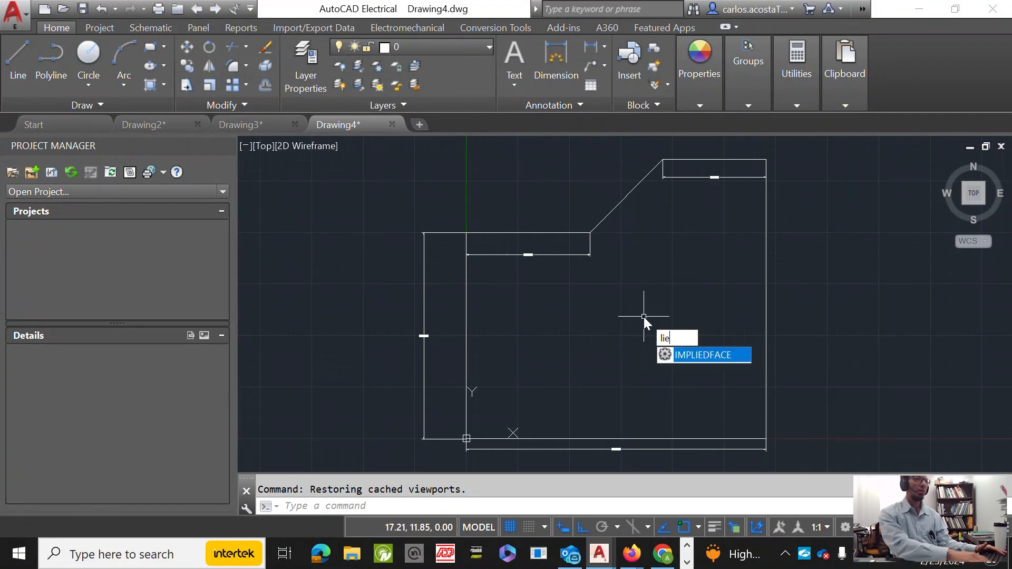
key("BackSpace")
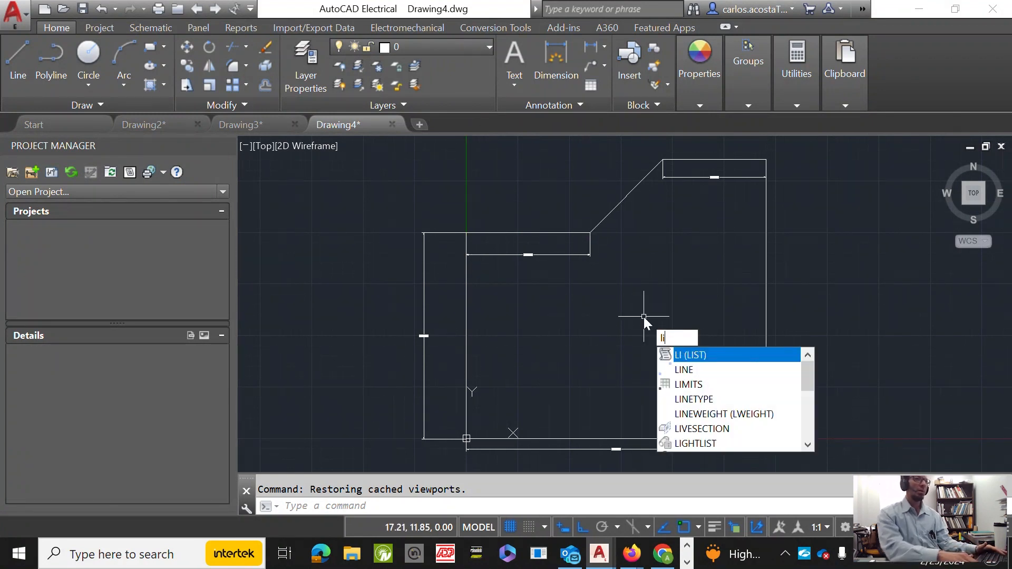
key("Down")
key("Return")
scroll(644, 317, "up", 2)
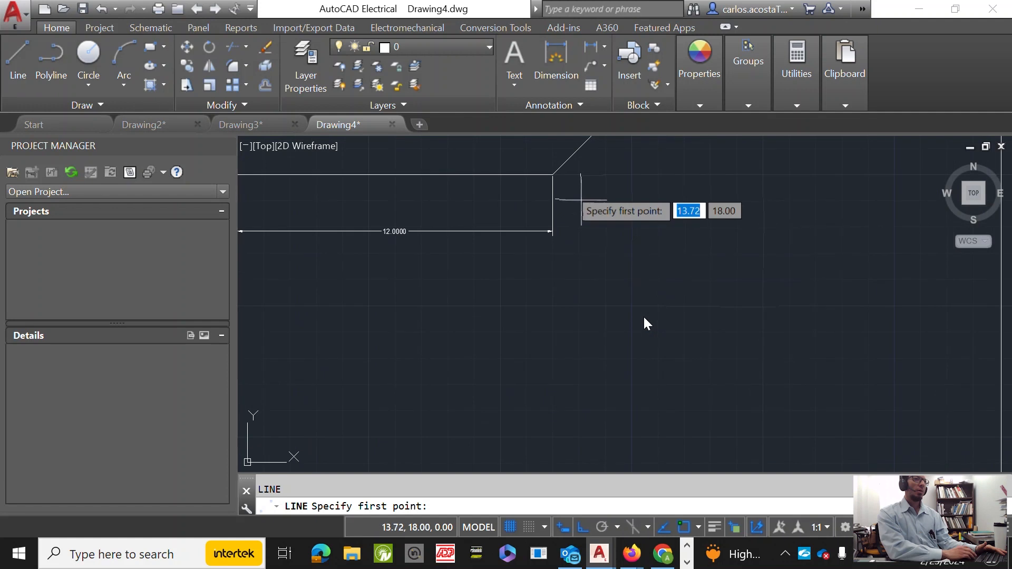
scroll(648, 323, "down", 1)
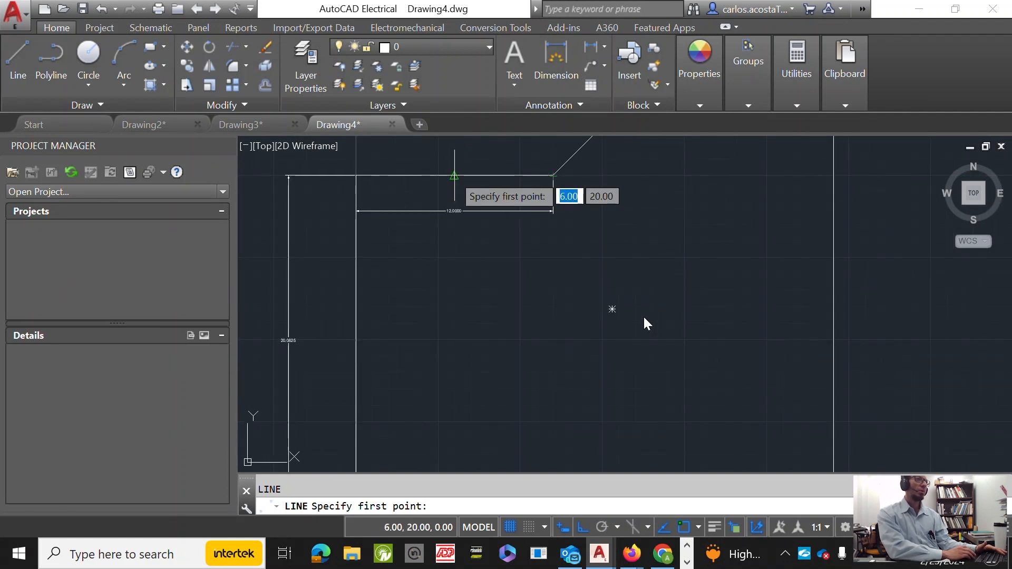
left_click(453, 176)
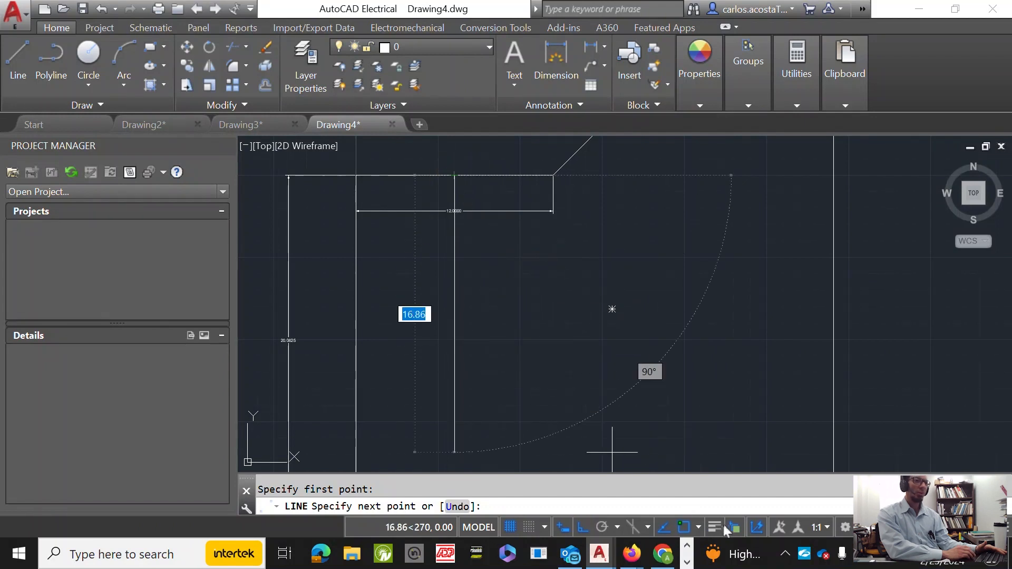
left_click(696, 527)
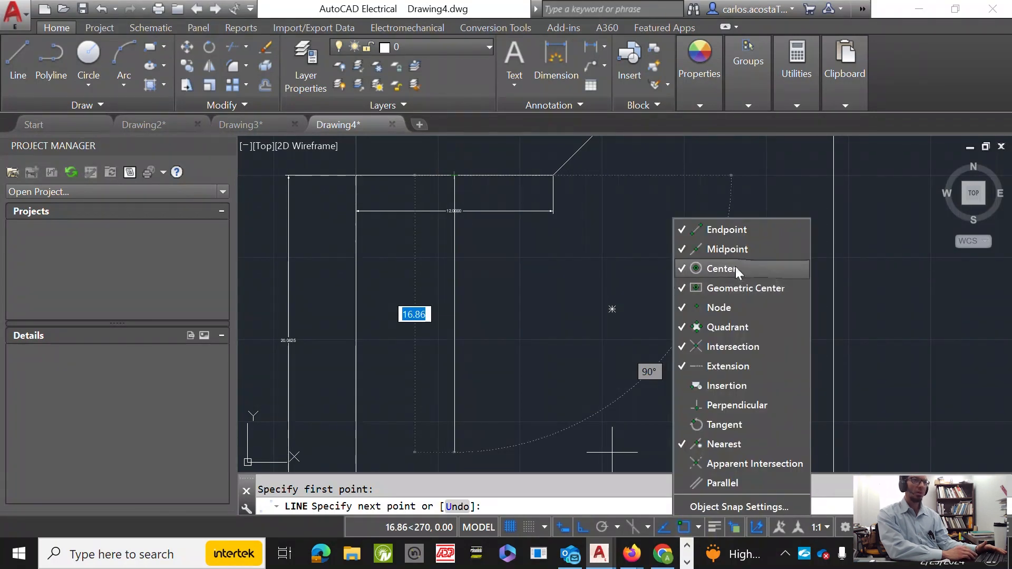
left_click(697, 526)
scroll(573, 414, "up", 5)
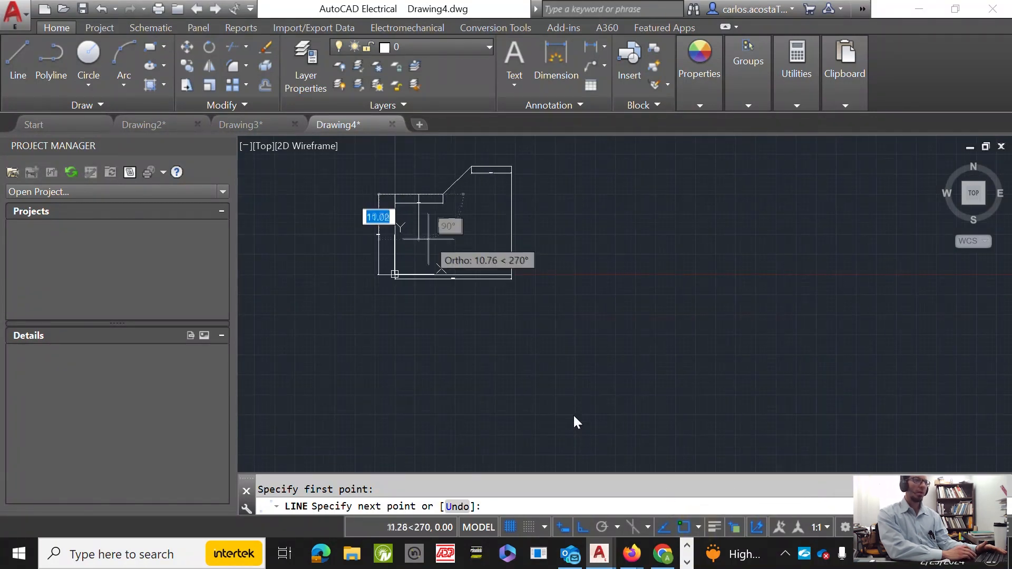
left_click(362, 357)
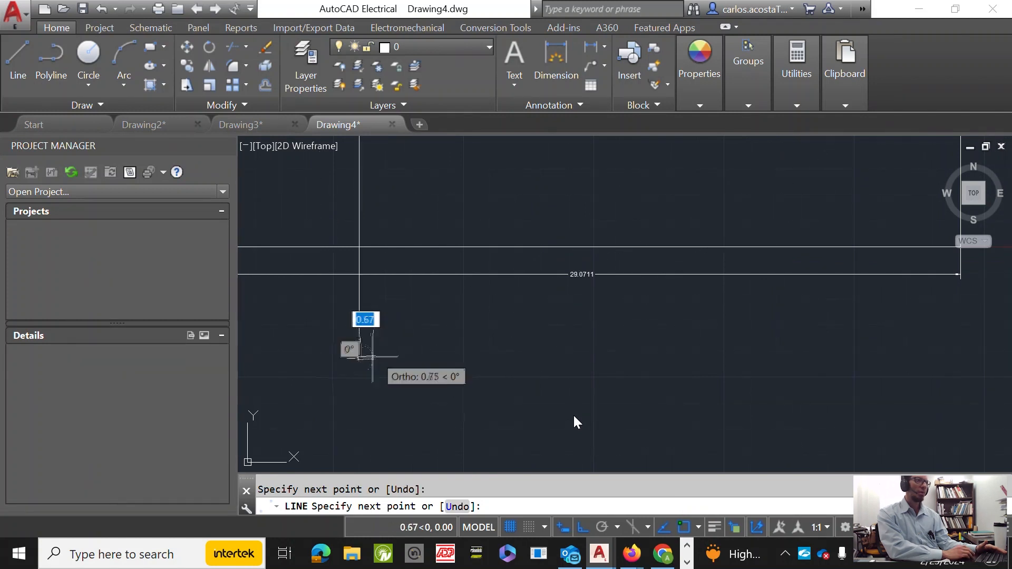
right_click(369, 370)
left_click(396, 380)
scroll(704, 393, "down", 4)
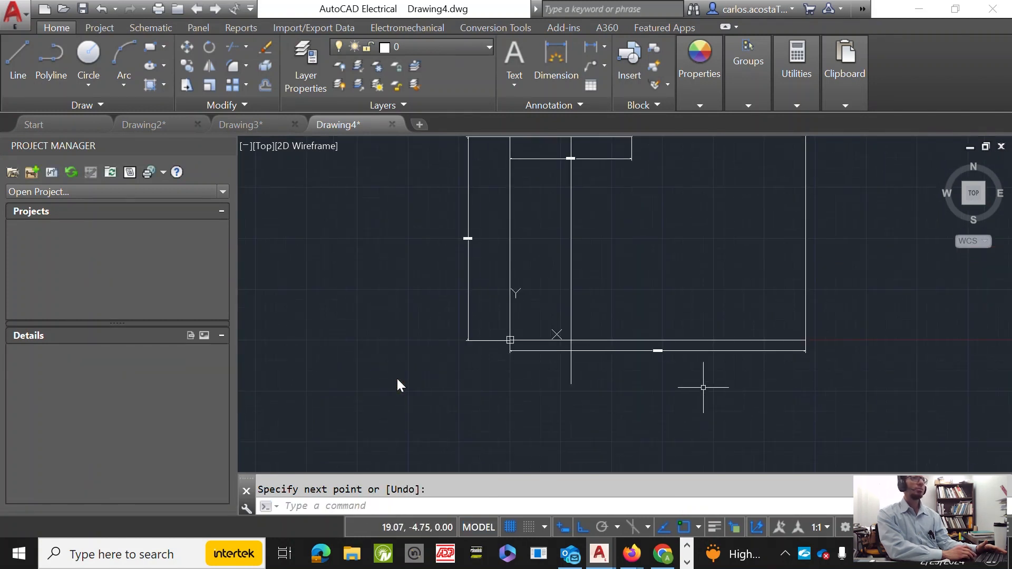
scroll(704, 241, "up", 4)
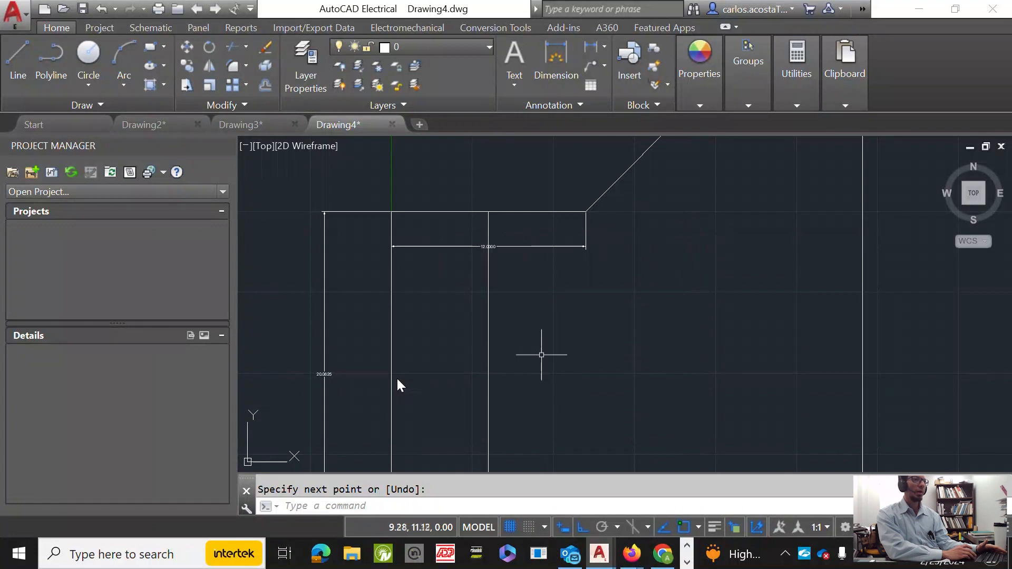
left_click(440, 48)
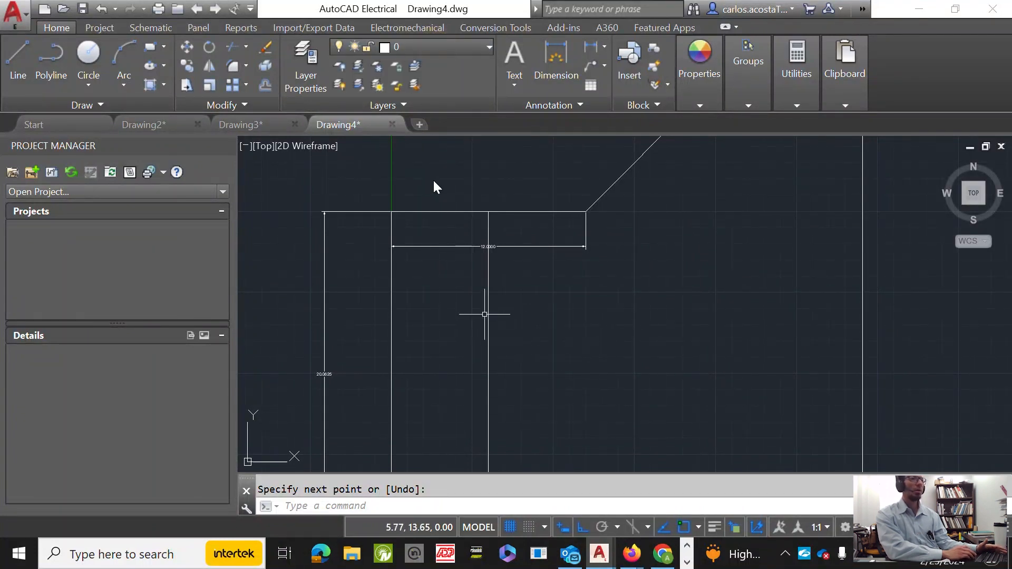
scroll(494, 283, "down", 2)
scroll(481, 345, "up", 2)
scroll(664, 310, "down", 2)
scroll(483, 314, "up", 3)
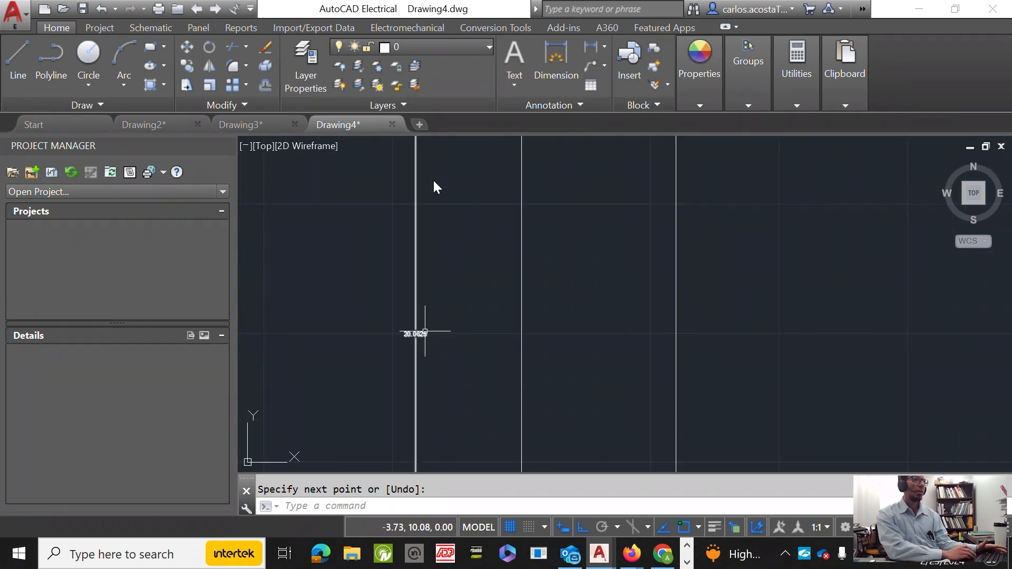
Draw a horizontal line about 12.4 units long from the midpoint of the outline's left edge, crossing the vertical line.
type("LINE")
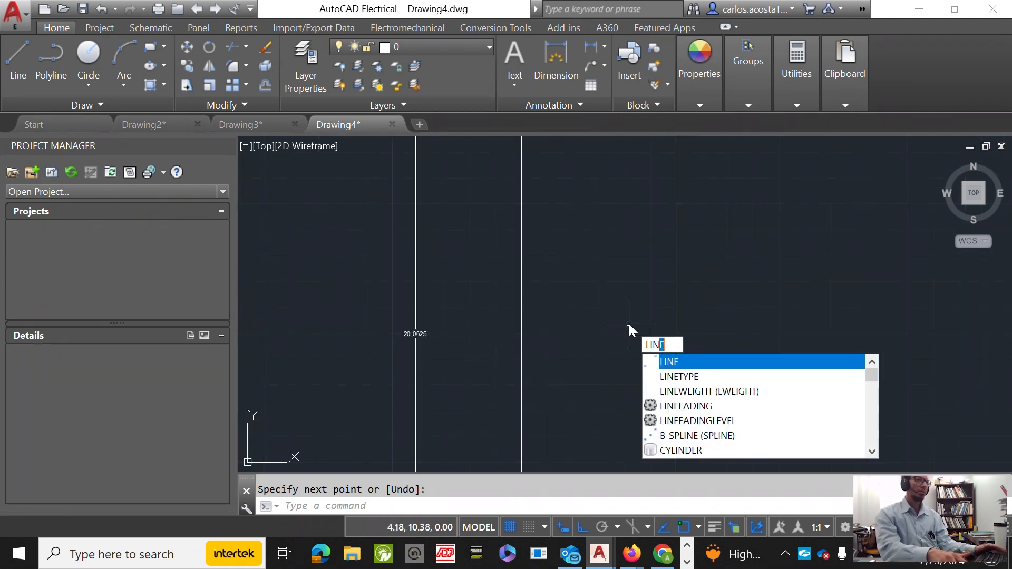
key("Return")
scroll(628, 324, "down", 2)
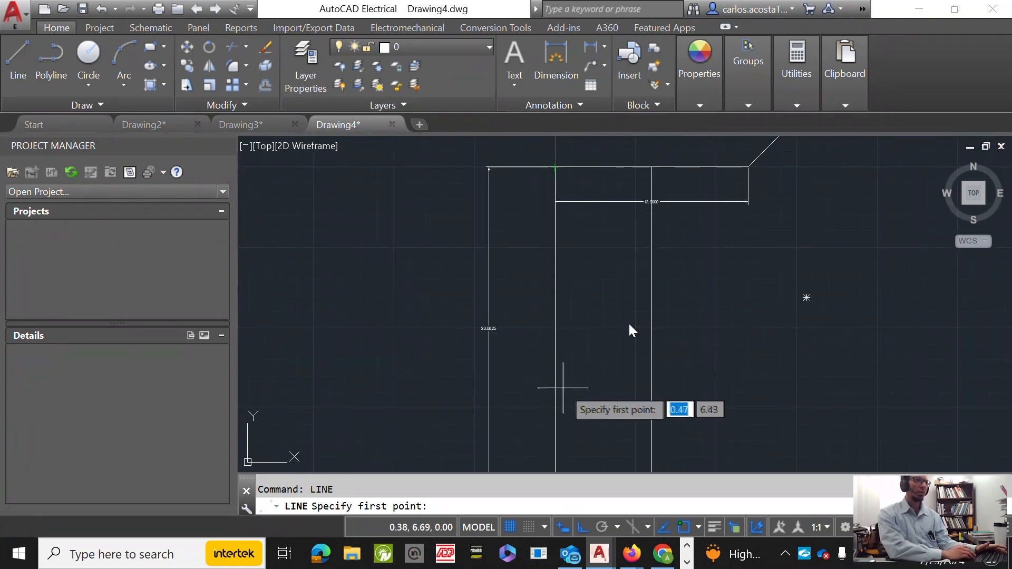
scroll(553, 414, "down", 3)
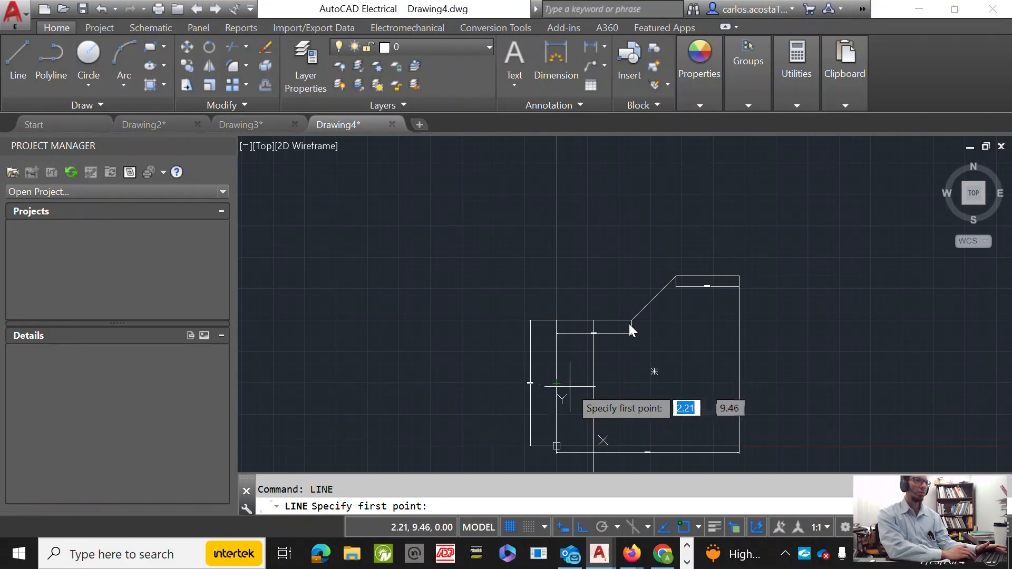
left_click(556, 383)
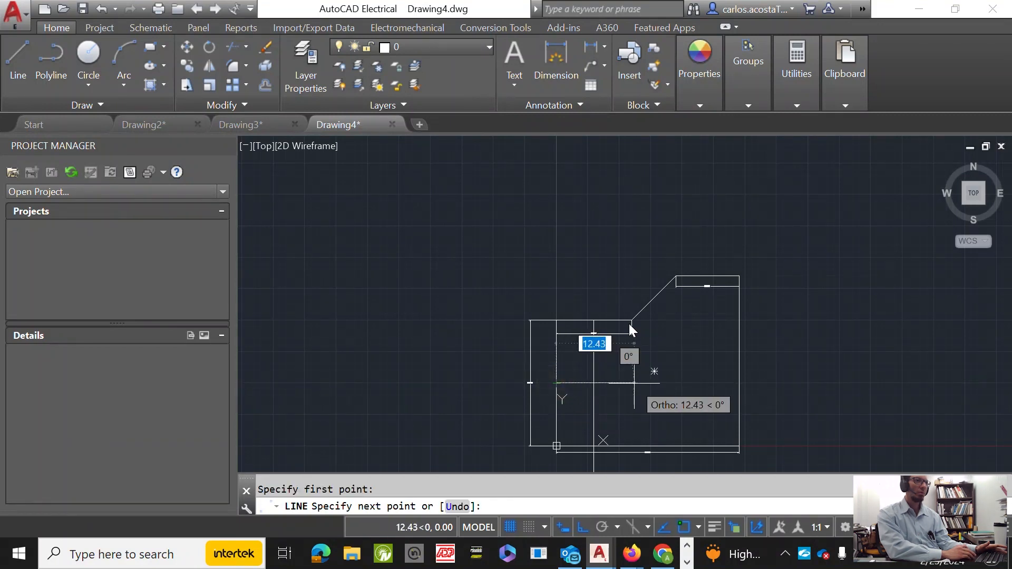
left_click(631, 329)
right_click(633, 332)
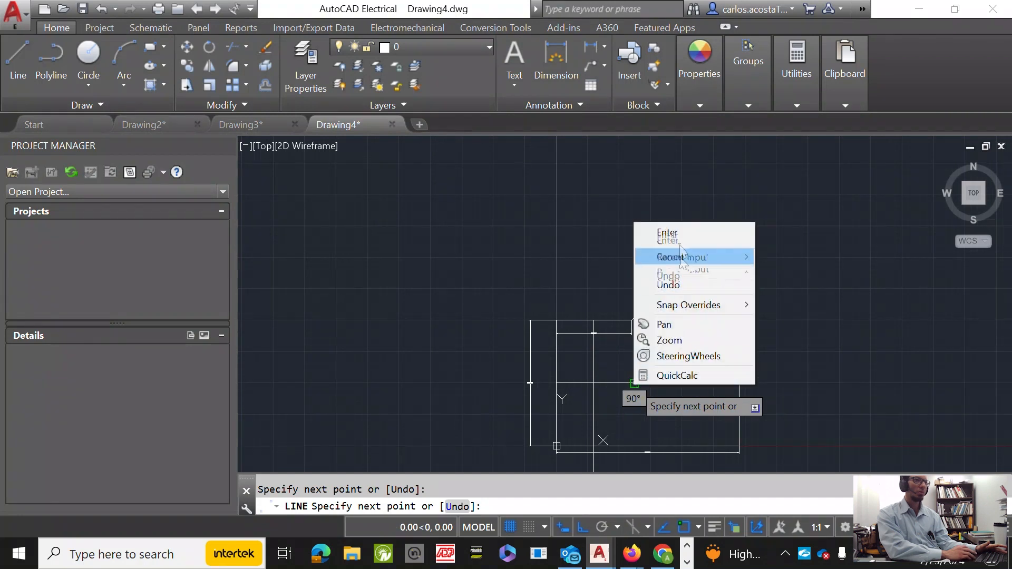
left_click(679, 232)
Draw a circle of radius 3 centred on the intersection of the two construction lines.
scroll(626, 343, "up", 2)
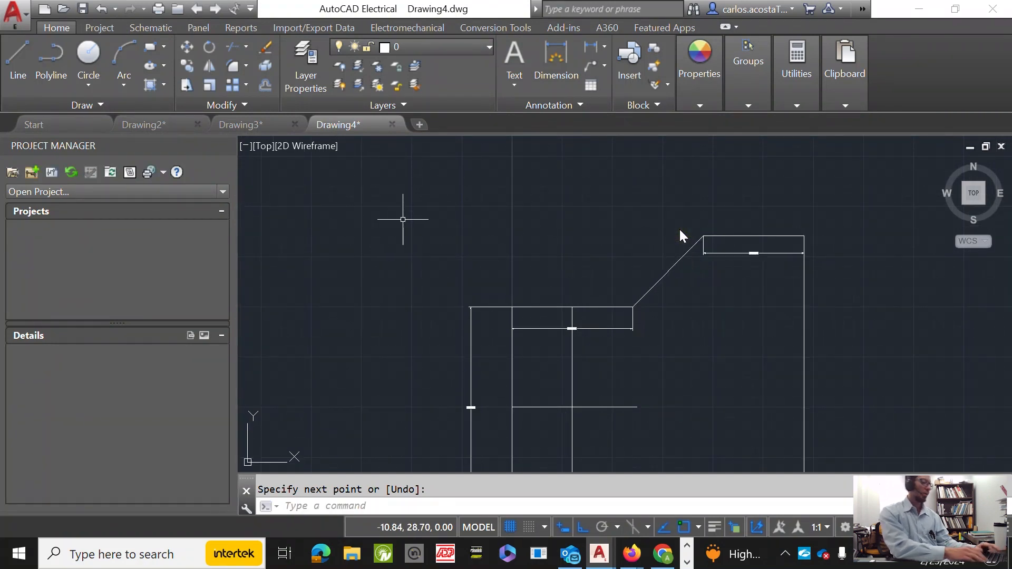
type("cir")
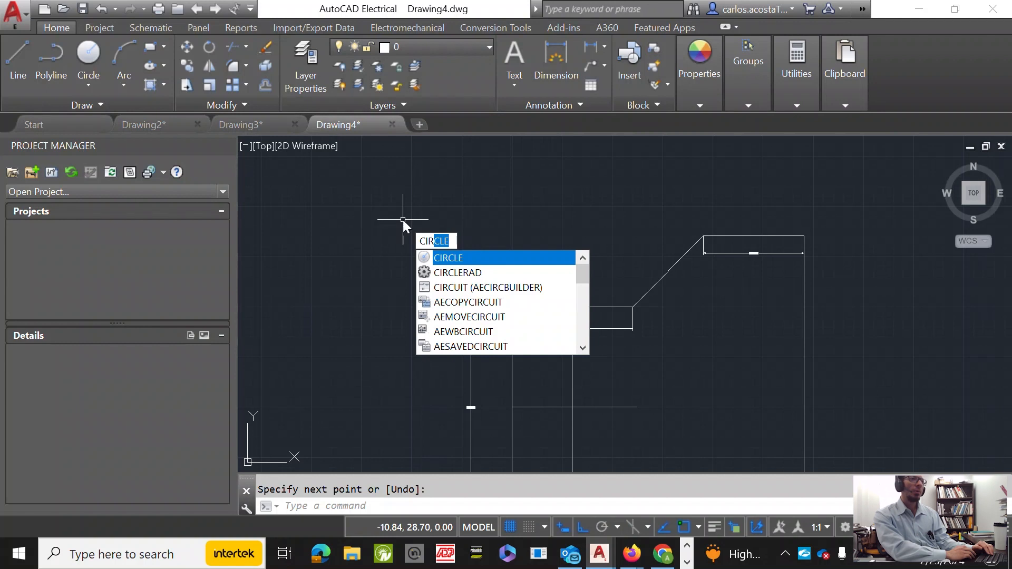
left_click(485, 257)
scroll(569, 405, "up", 5)
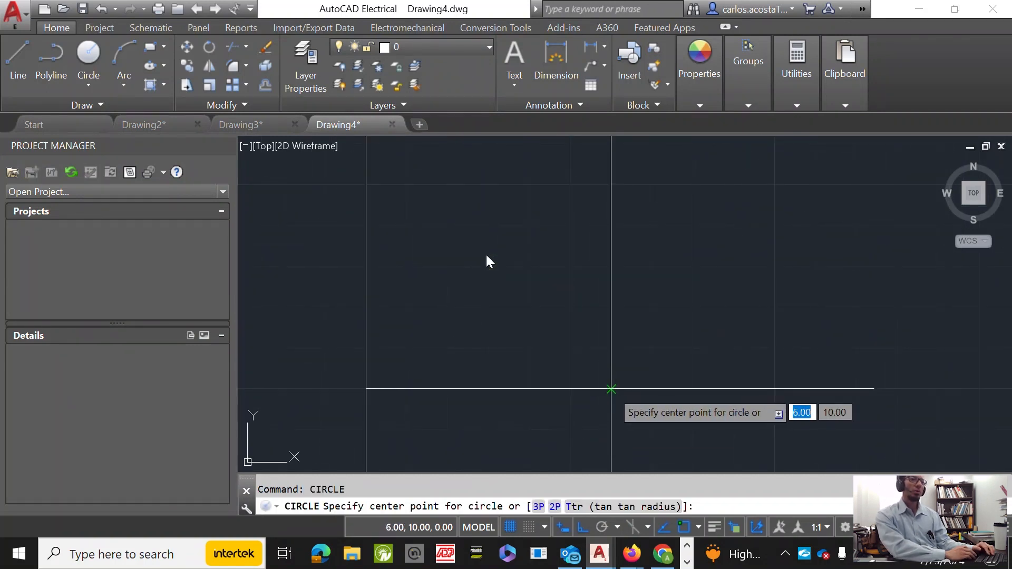
left_click(611, 388)
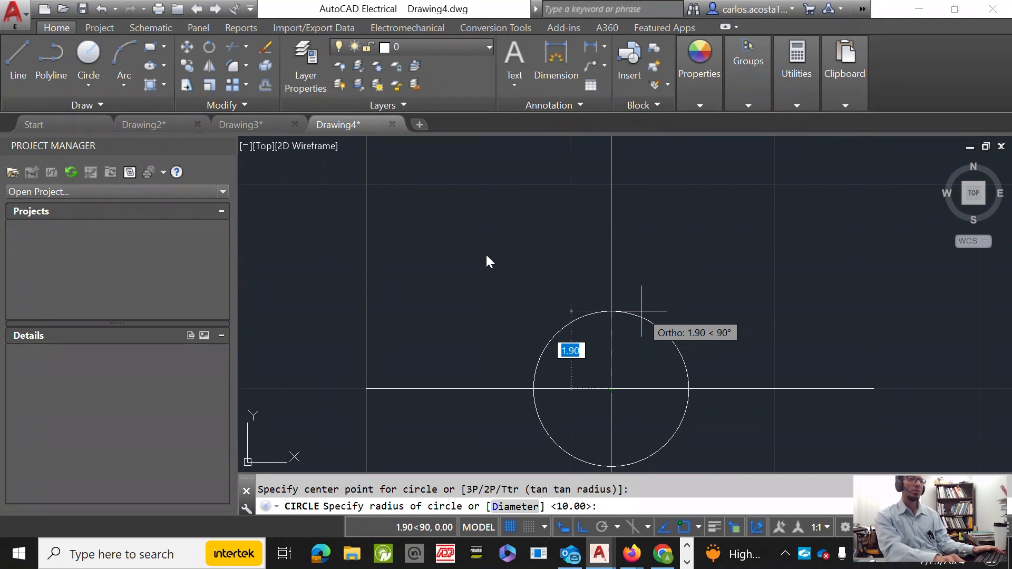
type("3")
key("Return")
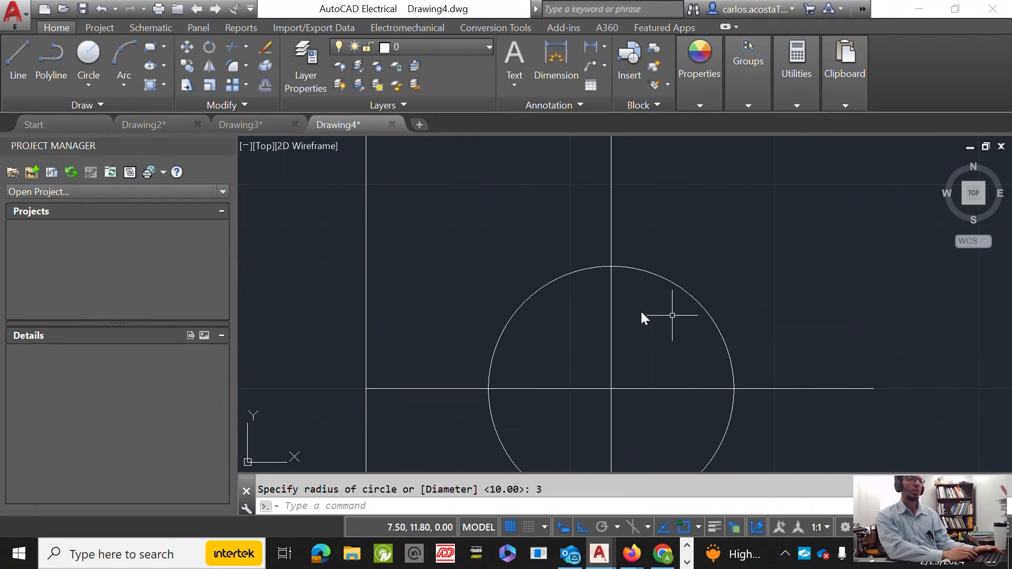
Erase the horizontal and vertical construction lines running through the circle.
scroll(696, 268, "down", 4)
left_click(775, 323)
left_click(748, 294)
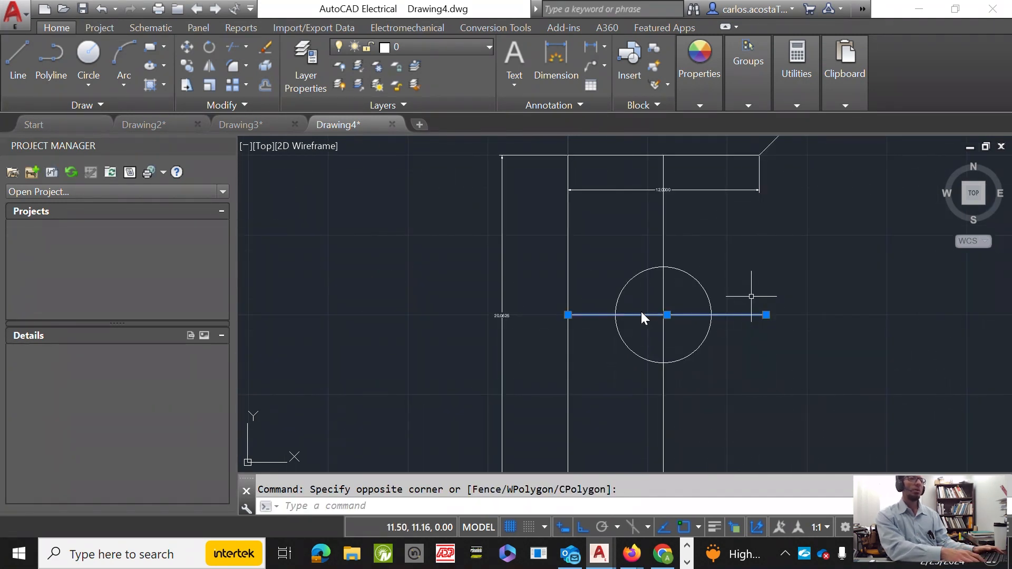
key("Delete")
left_click(679, 403)
left_click(653, 397)
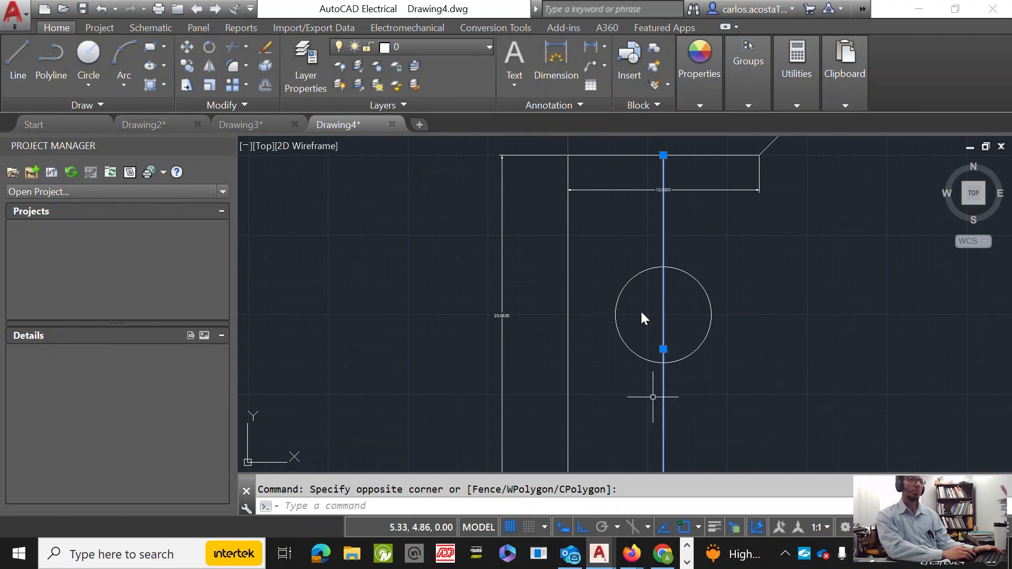
key("Delete")
Erase the 12-unit and 10-unit dimensions below the outline's two upper horizontal edges.
scroll(653, 321, "down", 3)
left_click(713, 292)
left_click(688, 266)
key("Delete")
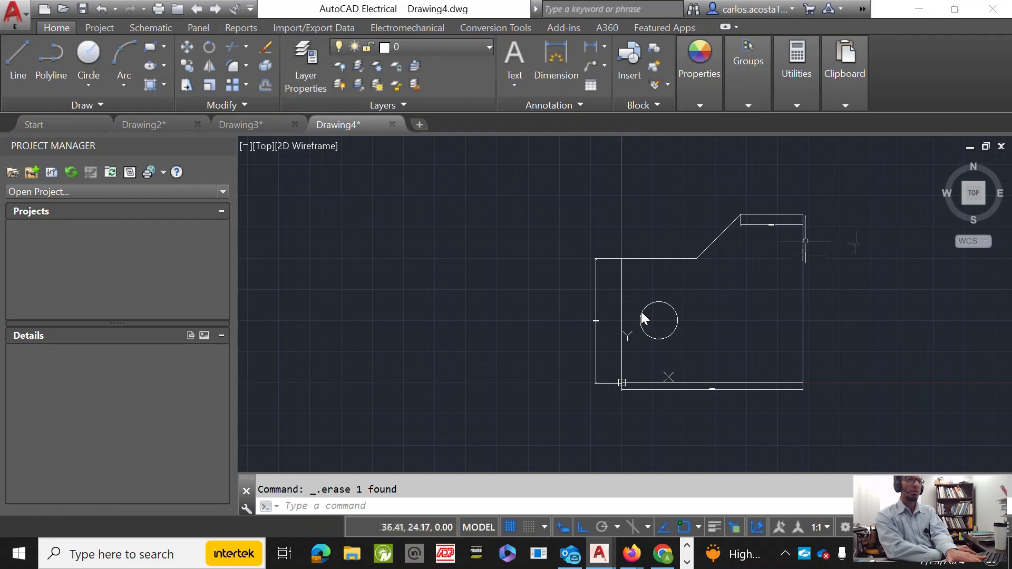
left_click(770, 241)
left_click(759, 215)
key("Delete")
Erase the remaining dimensions along the outline's top, bottom and left edges, keeping the outline and circle.
scroll(740, 453, "up", 3)
left_click(757, 355)
left_click(654, 287)
key("Delete")
scroll(655, 287, "down", 3)
left_click(579, 280)
left_click(532, 243)
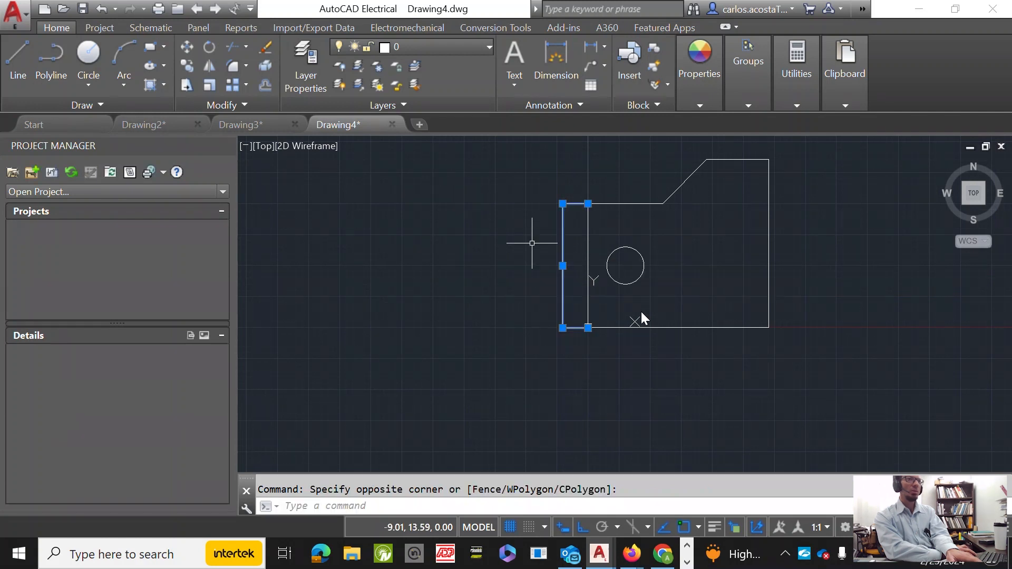
key("Delete")
Decline launching the Current Program Updater in the Rockwell Automation update prompt.
scroll(642, 245, "up", 2)
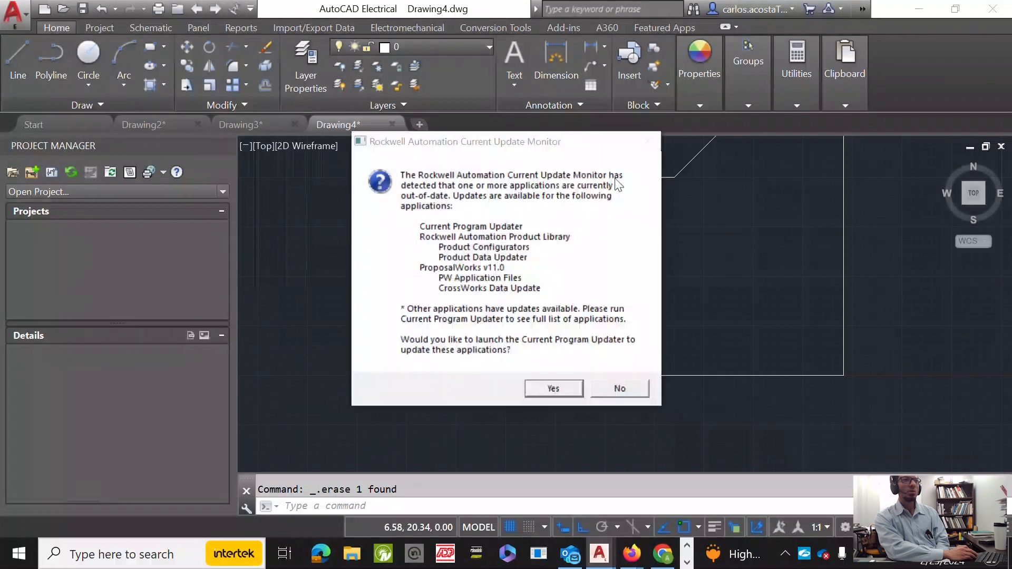
left_click(617, 389)
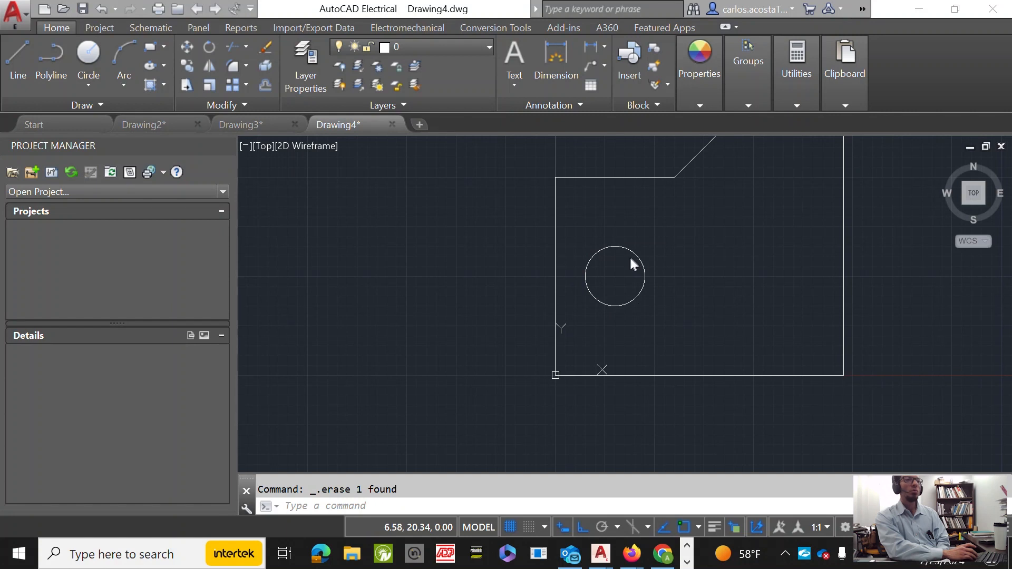
scroll(594, 274, "down", 2)
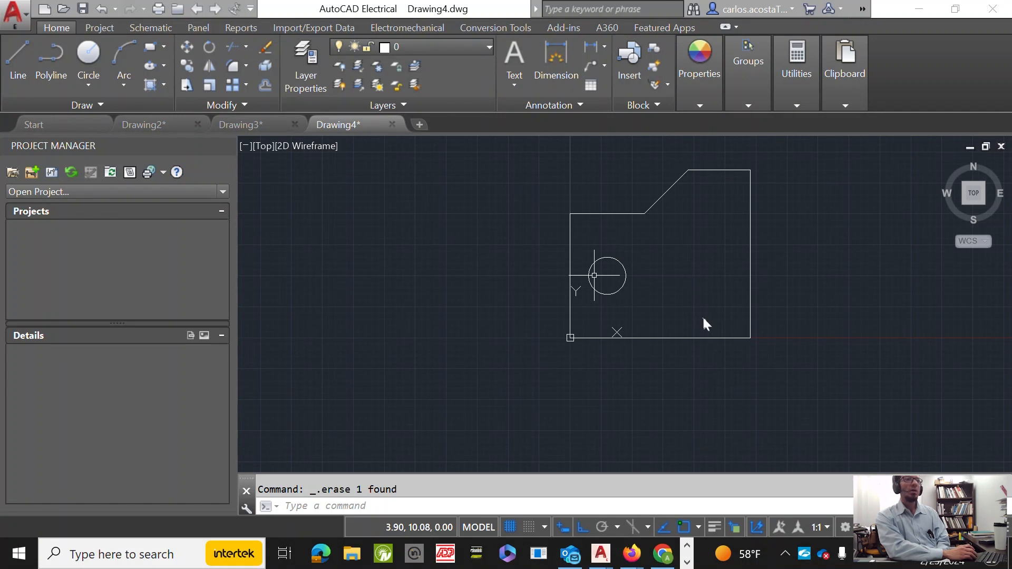
scroll(691, 300, "up", 2)
scroll(648, 321, "down", 2)
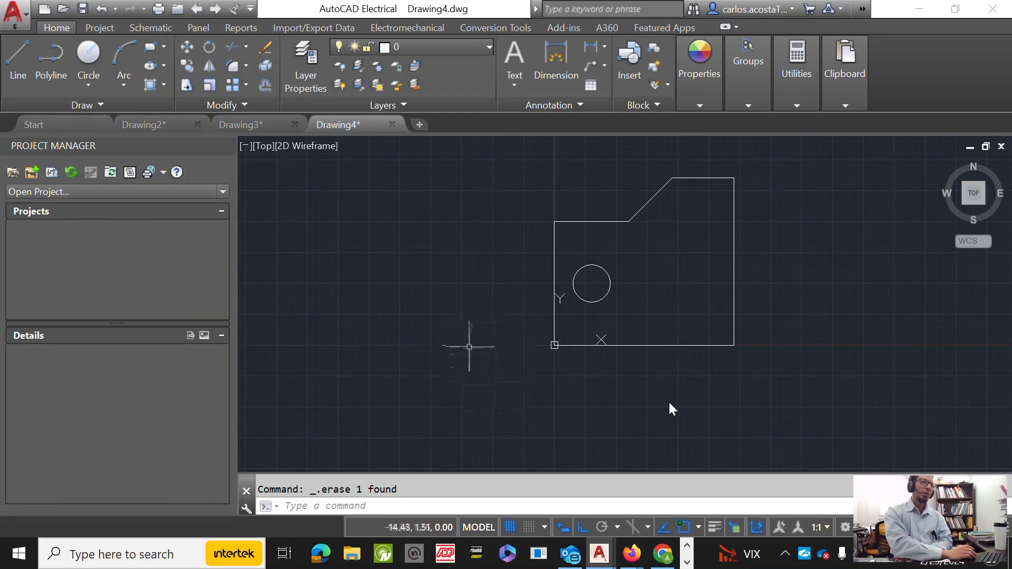
scroll(666, 360, "up", 2)
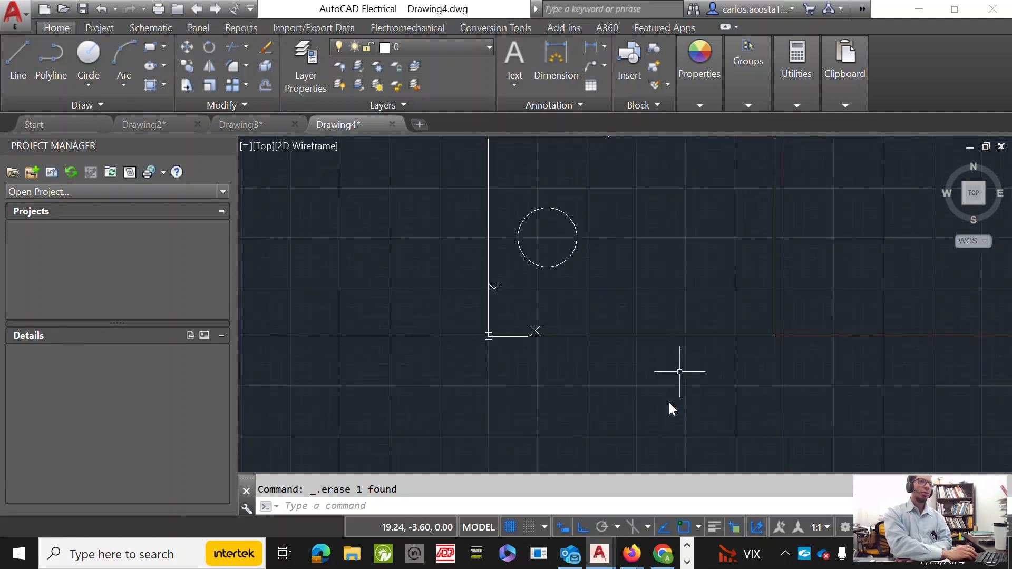
scroll(528, 327, "down", 2)
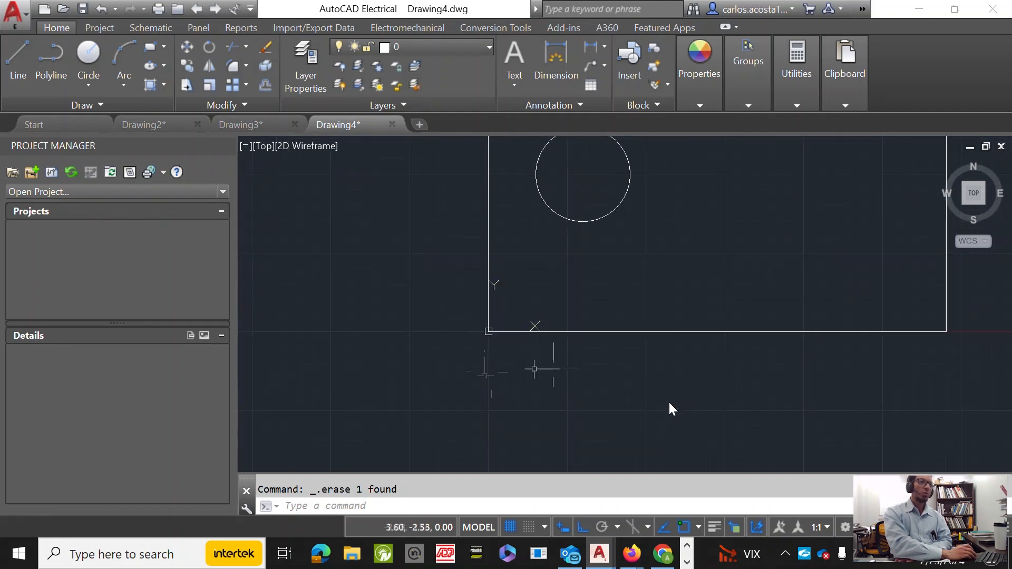